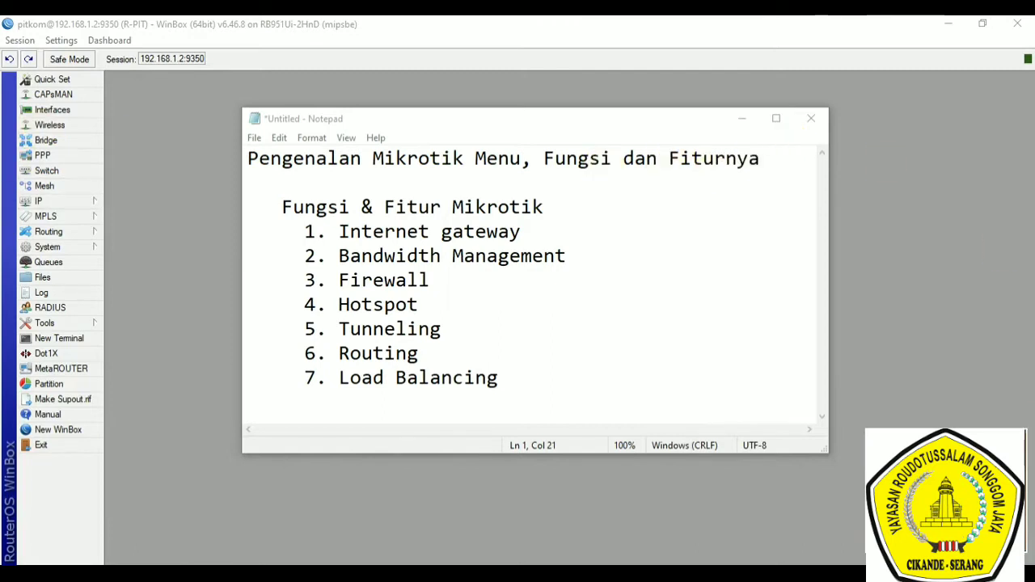
Step: Review the router's Quick Set configuration and close it without changing anything
click(53, 81)
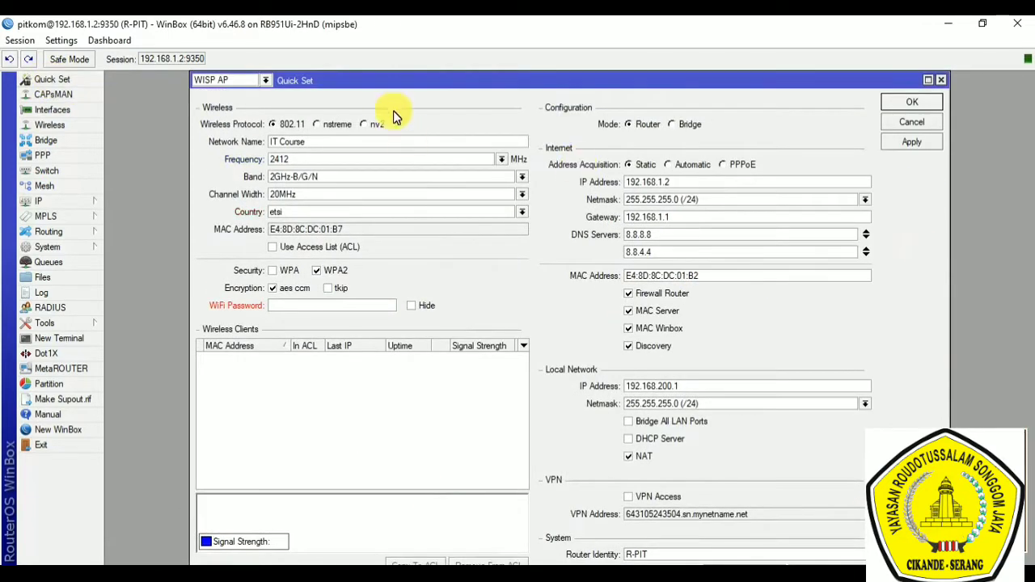
mouse_move(407, 85)
mouse_down()
mouse_move(423, 86)
mouse_move(396, 84)
mouse_move(393, 95)
mouse_up()
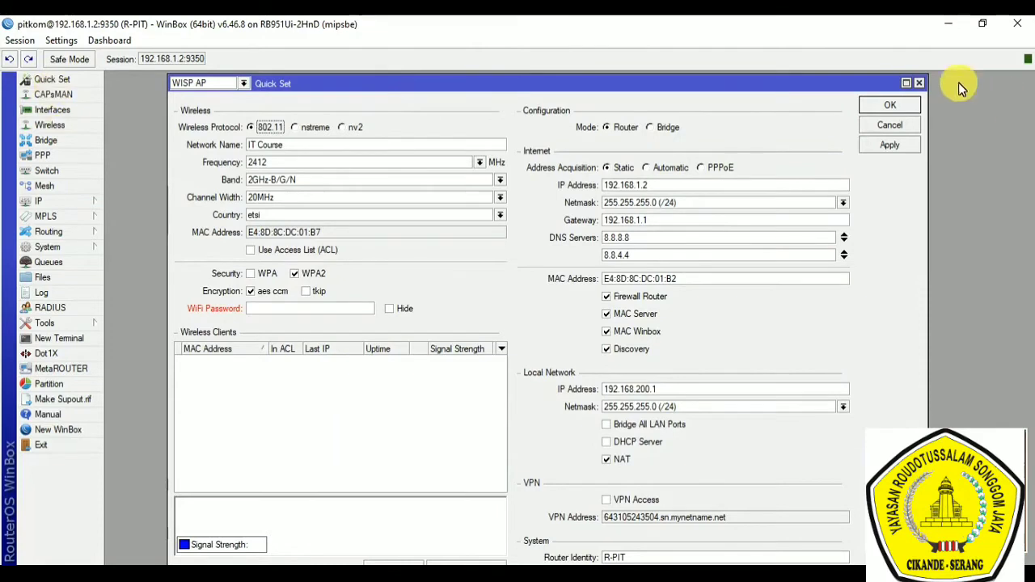
click(918, 85)
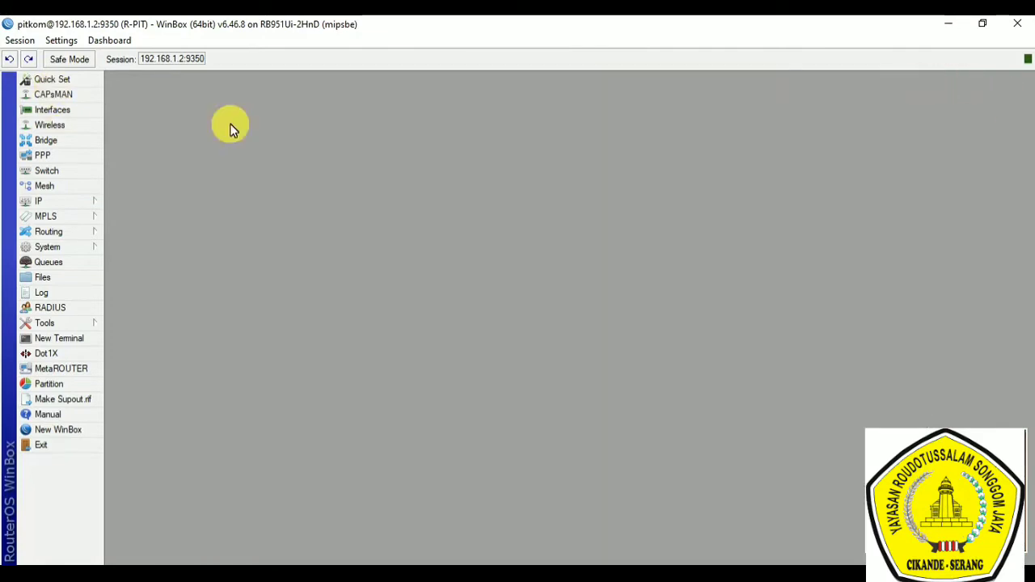
Step: View the CAPsMAN window with its CAP Interface list and close it
click(68, 96)
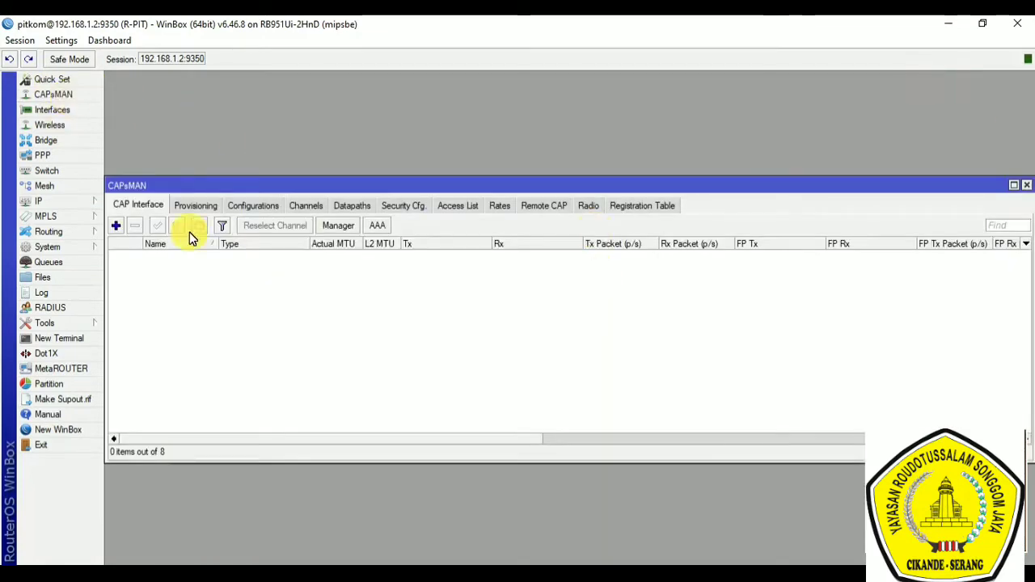
drag(247, 185, 278, 174)
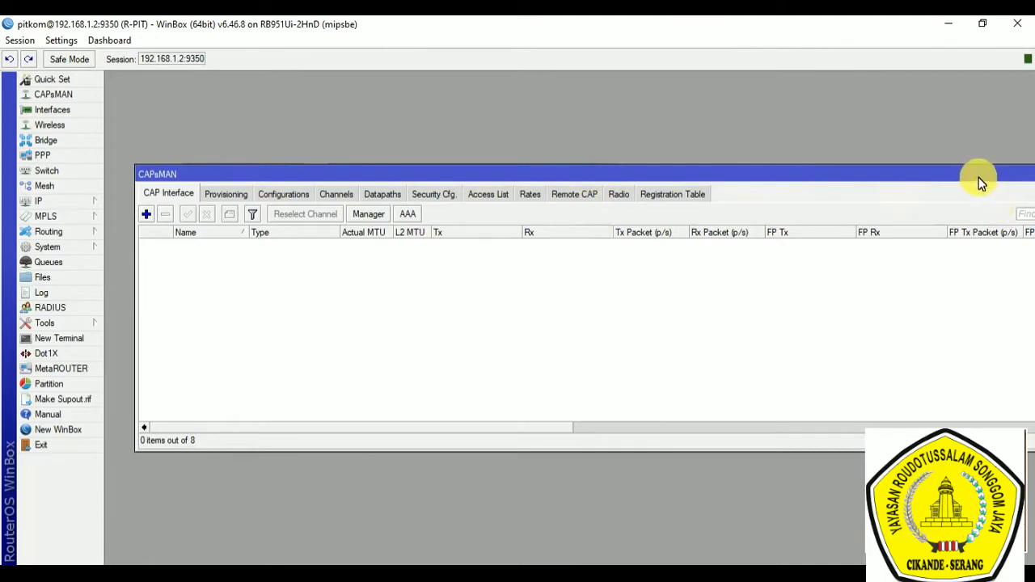
drag(985, 183, 985, 182)
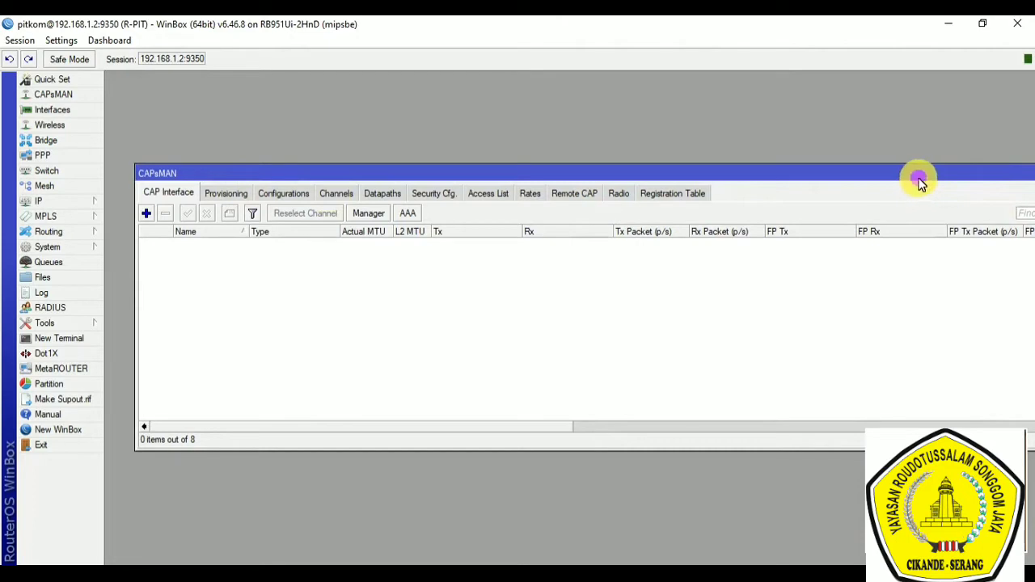
drag(923, 184, 823, 185)
click(954, 174)
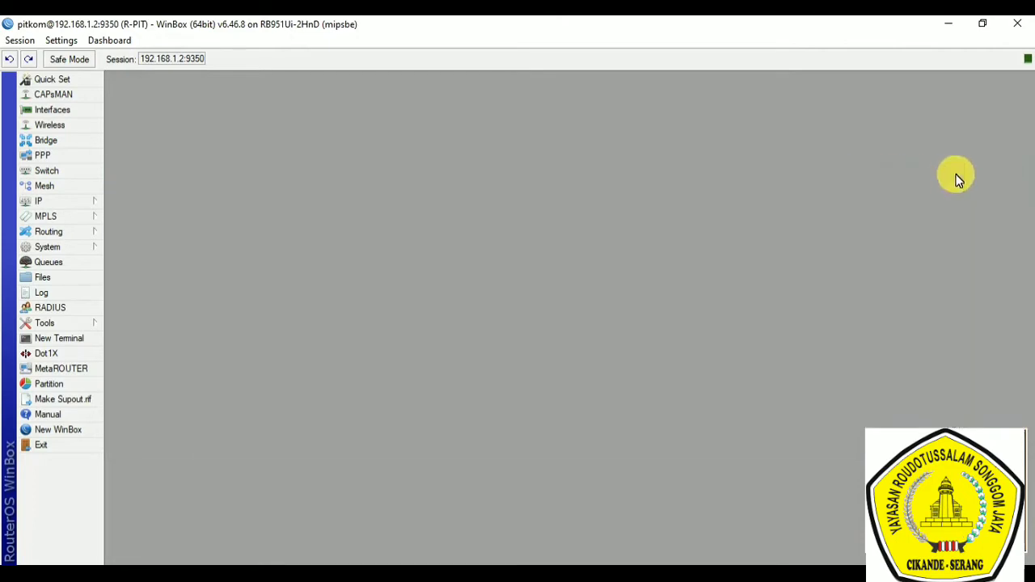
Step: Display the router's interface list and go through the ether1-WAN, ether2-LAN, ether3-Hotspot, ether4-PPPoE-Server and wlan1 entries
click(51, 113)
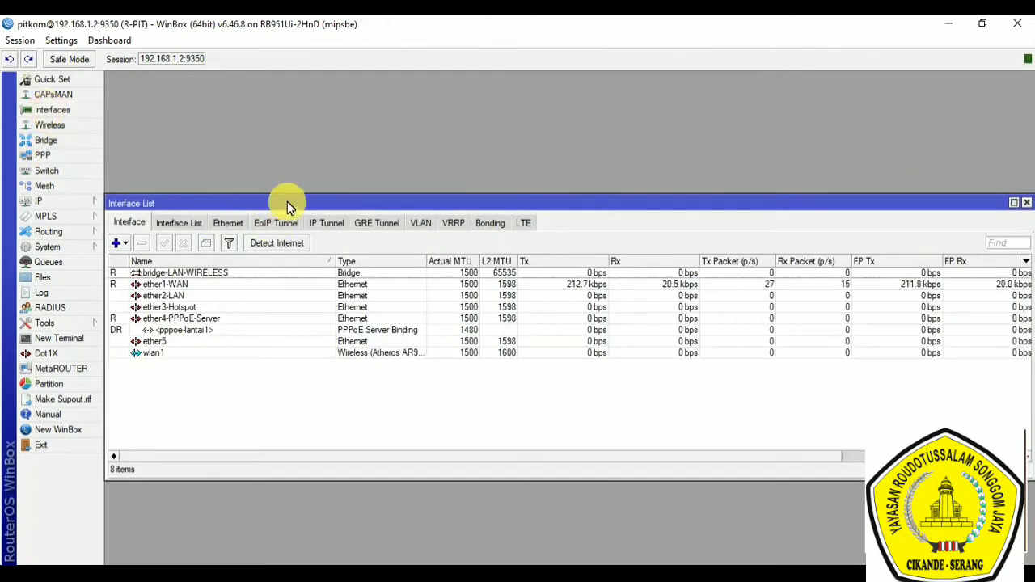
drag(287, 201, 334, 143)
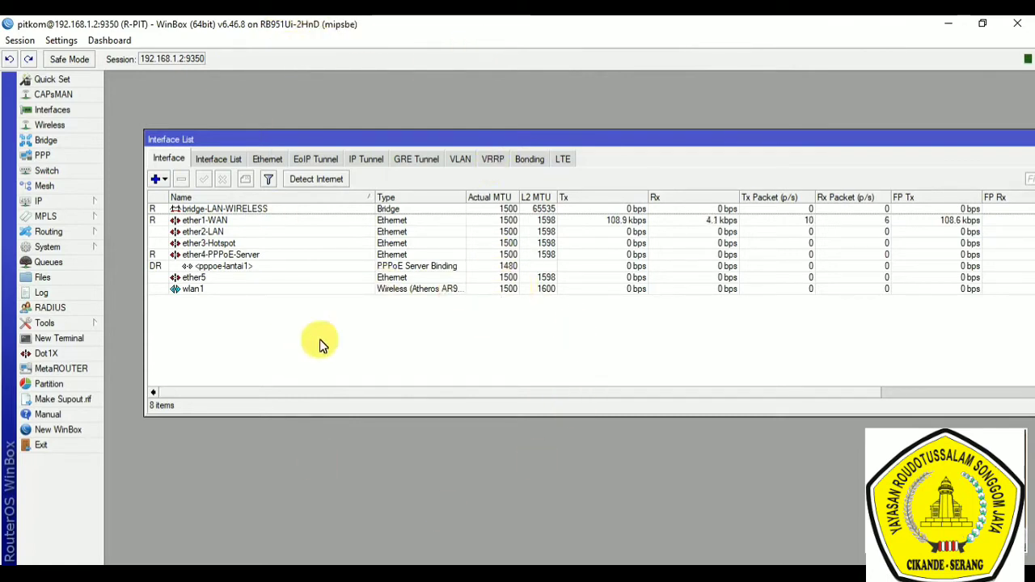
click(212, 223)
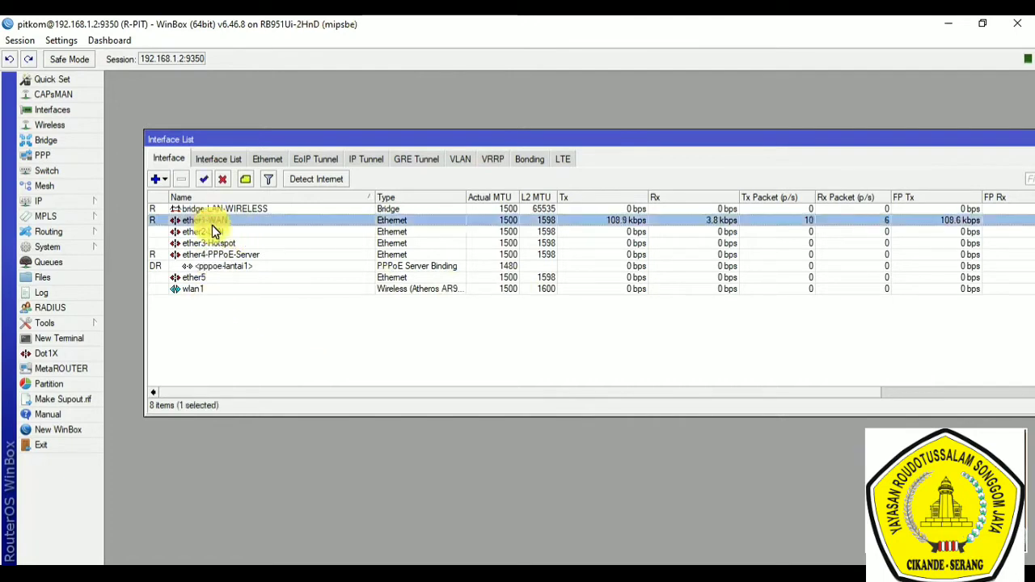
click(213, 232)
click(222, 243)
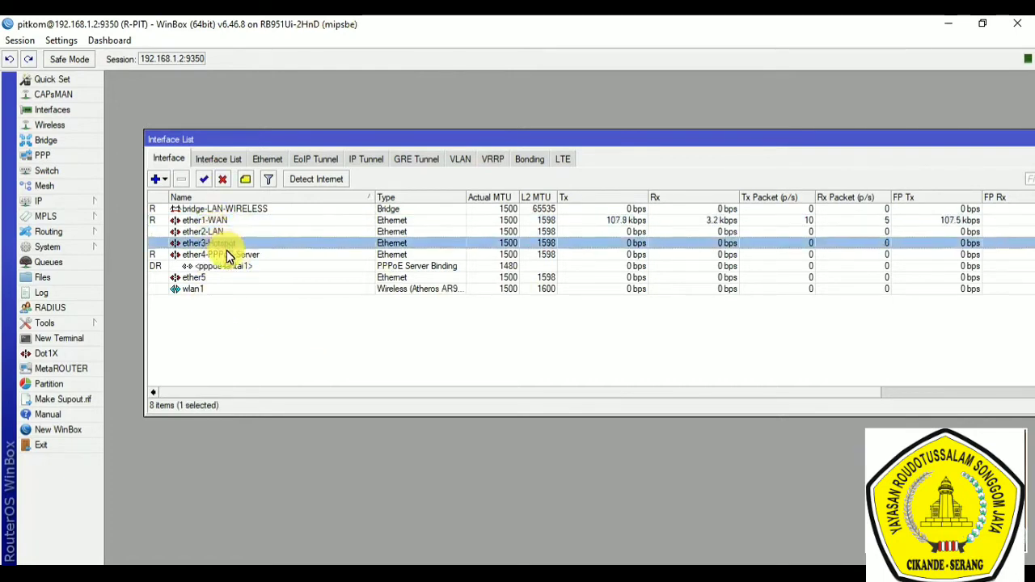
click(227, 255)
click(198, 289)
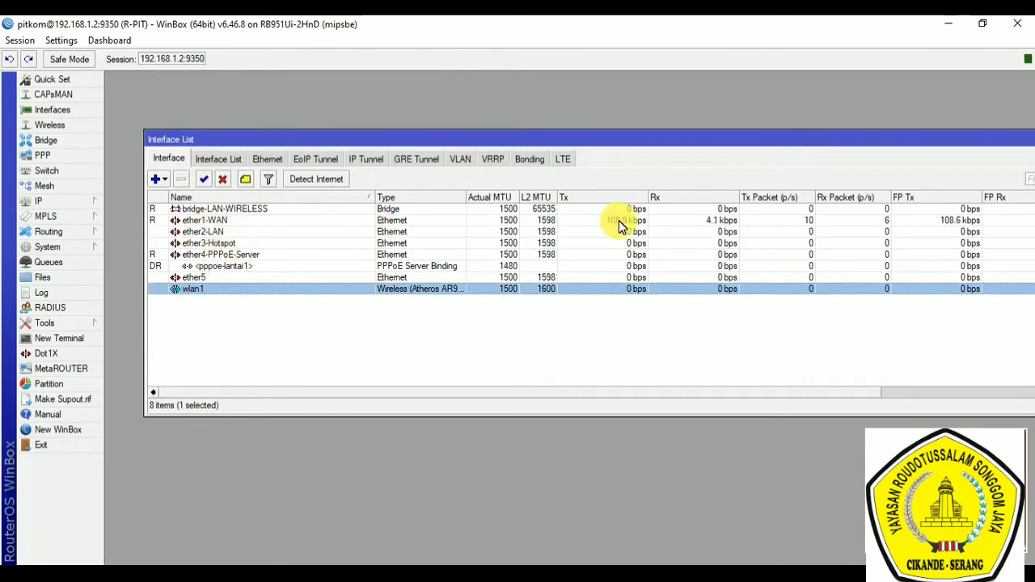
Step: Inspect the general properties of ether1-WAN and ether2-LAN, cancelling out of each
double_click(211, 221)
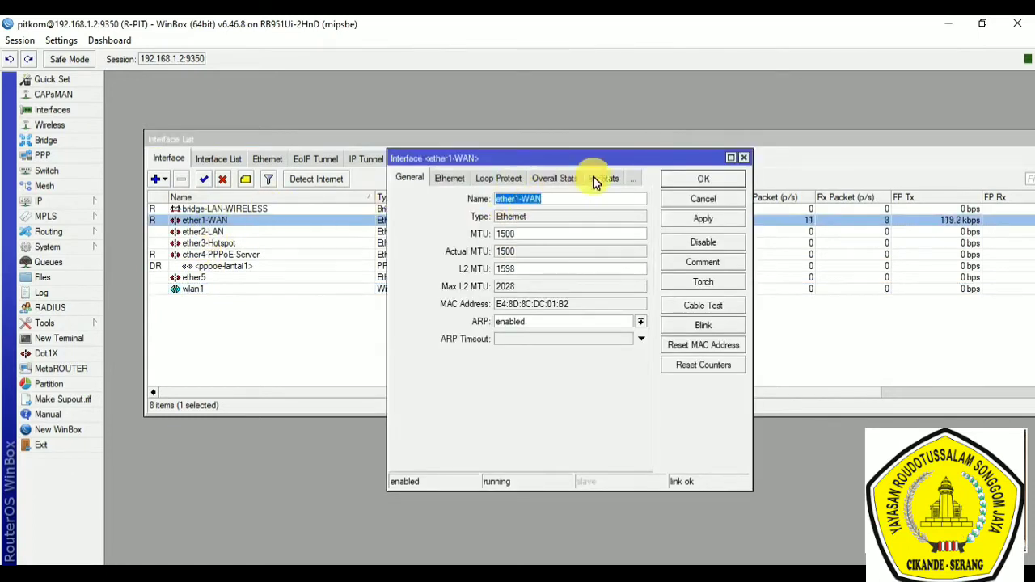
click(703, 200)
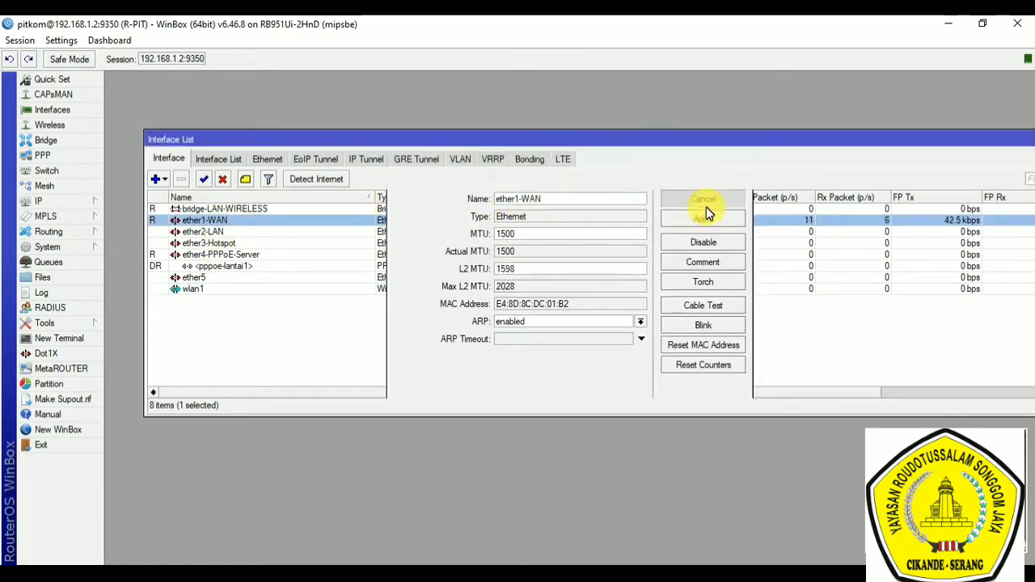
double_click(256, 234)
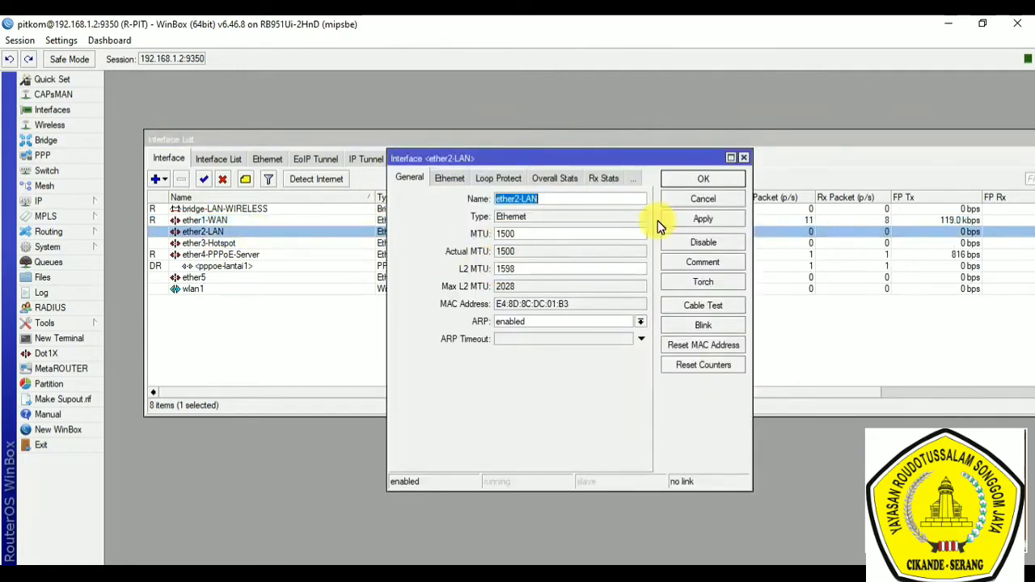
click(712, 201)
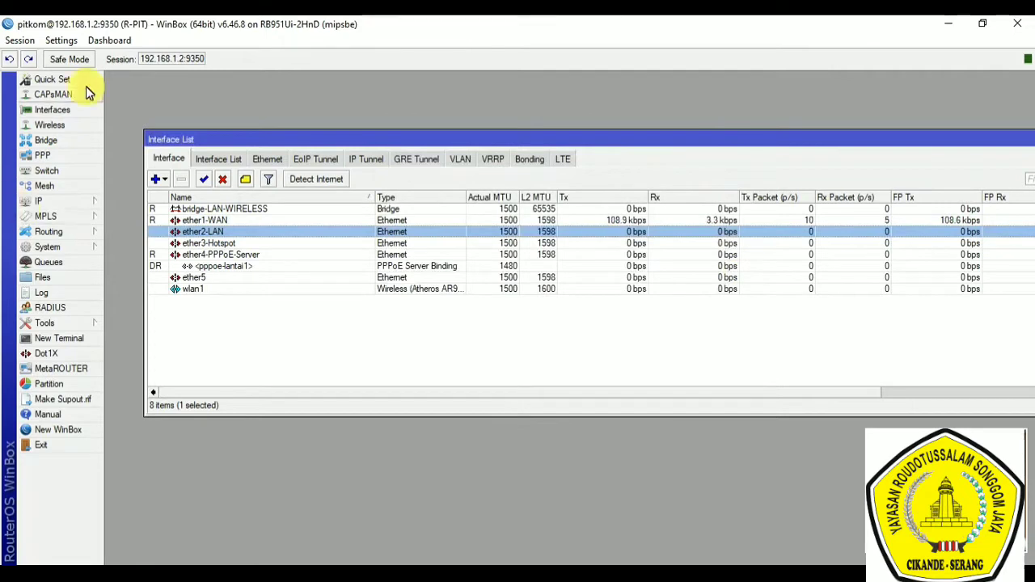
Step: Display the WiFi interfaces in the wireless tables
click(55, 127)
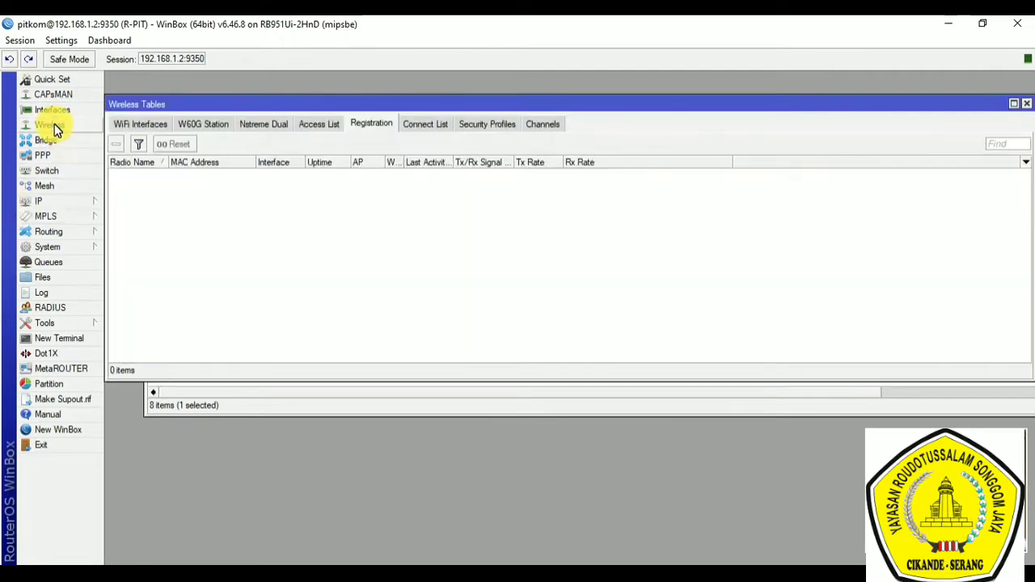
click(132, 123)
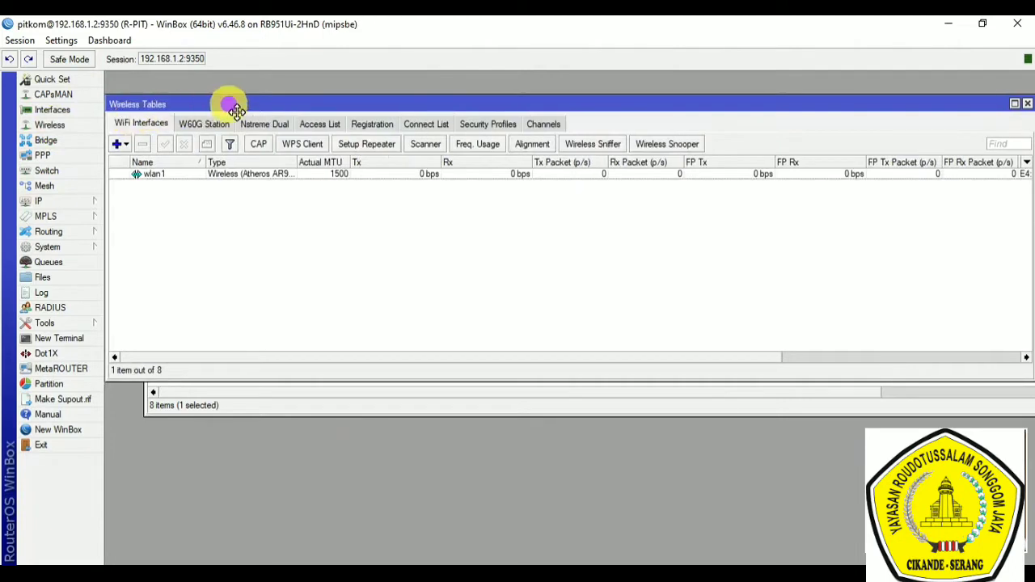
drag(217, 105, 230, 123)
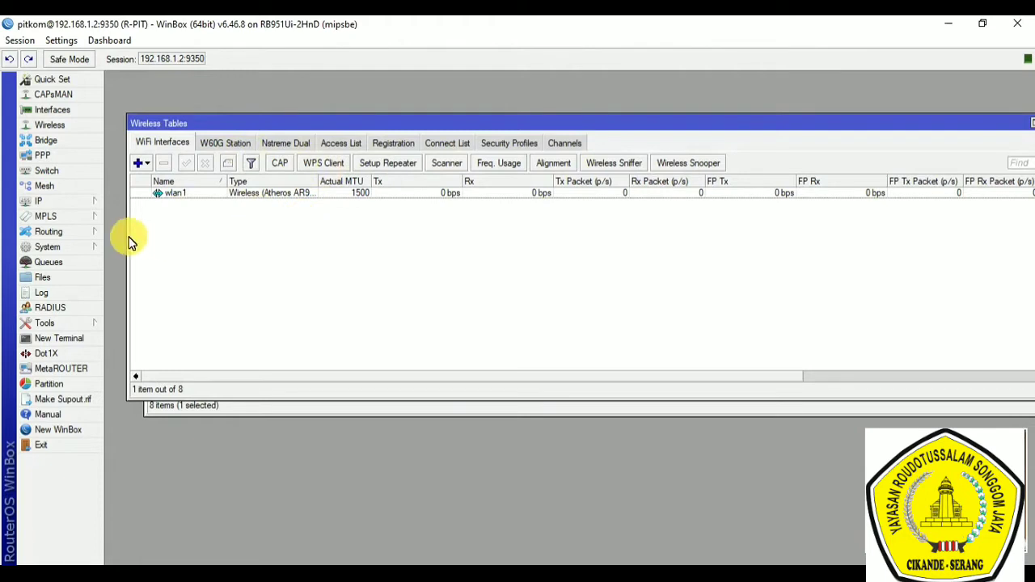
Step: Disable the wlan1 wireless interface and enable it again
click(180, 199)
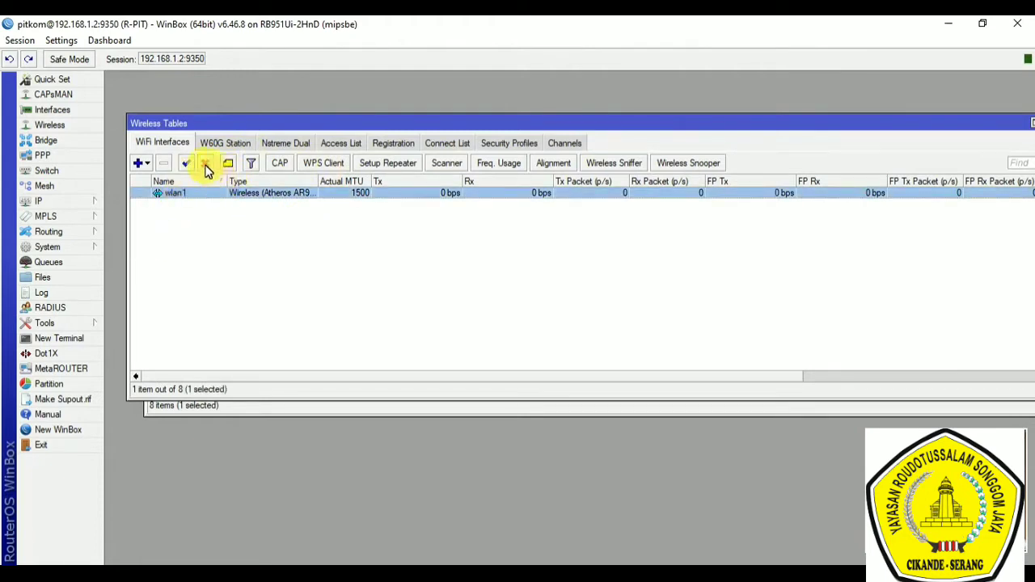
click(206, 164)
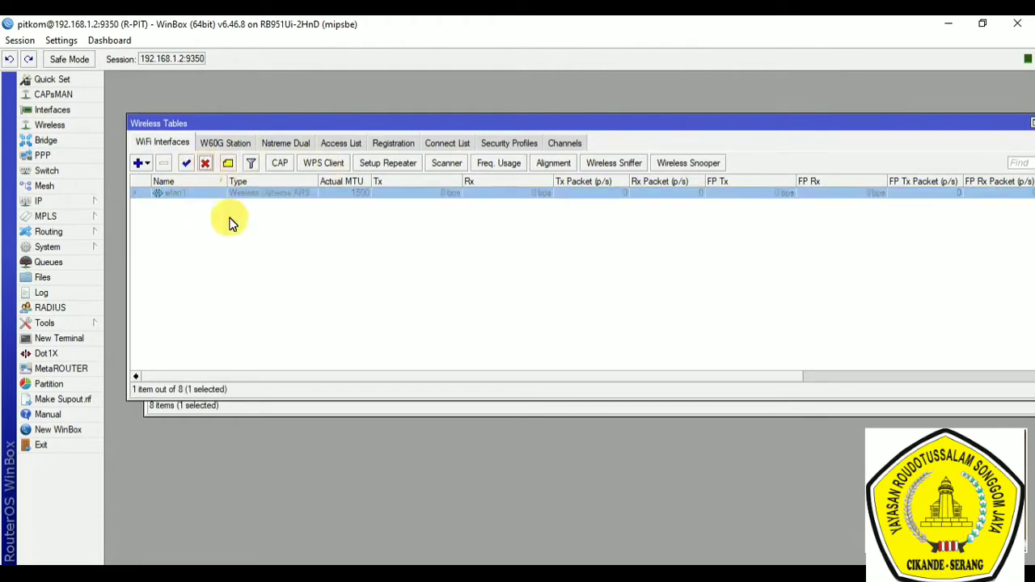
click(187, 164)
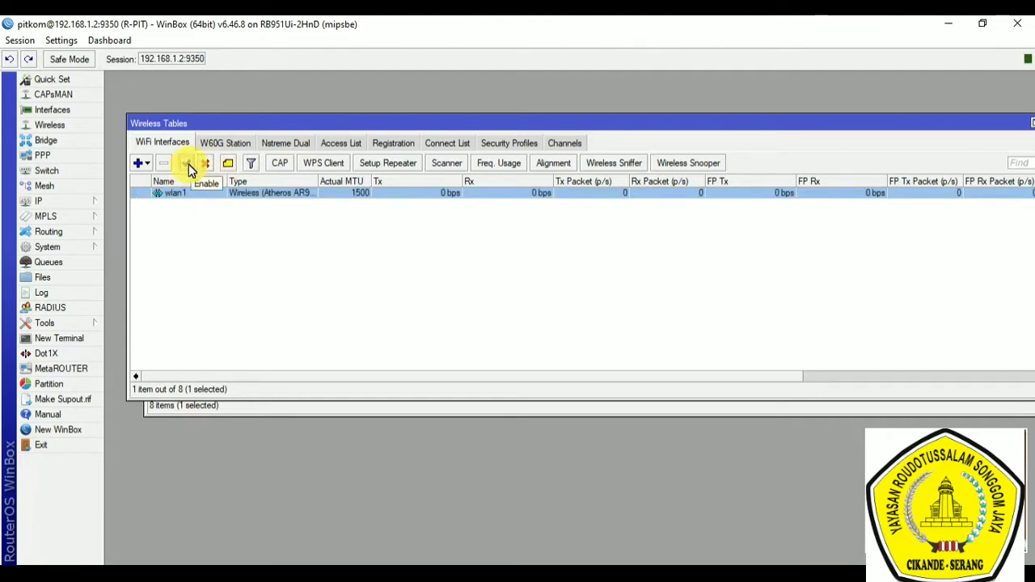
Step: Review the wireless settings of the wlan1 interface and close its properties
double_click(199, 194)
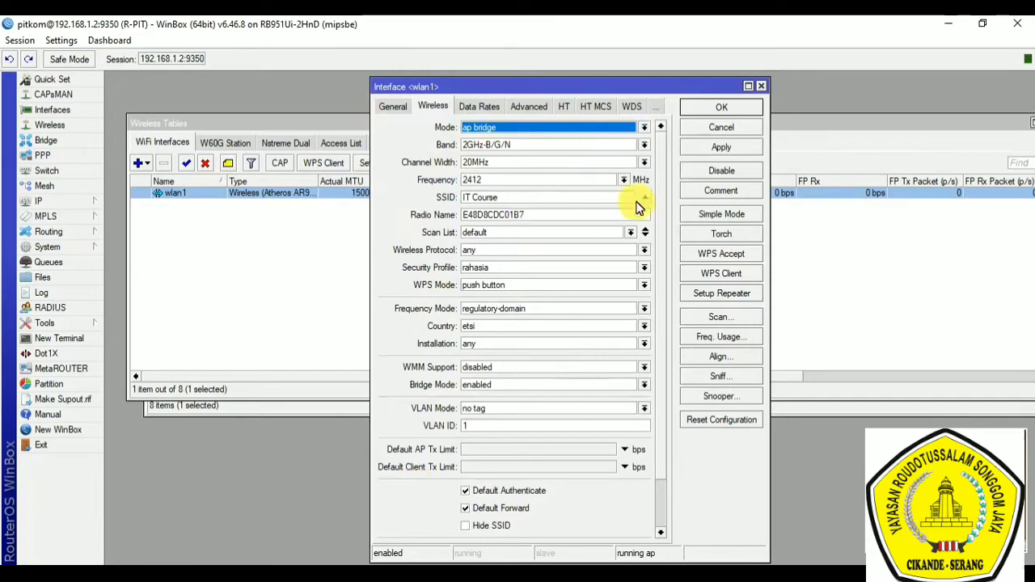
click(727, 106)
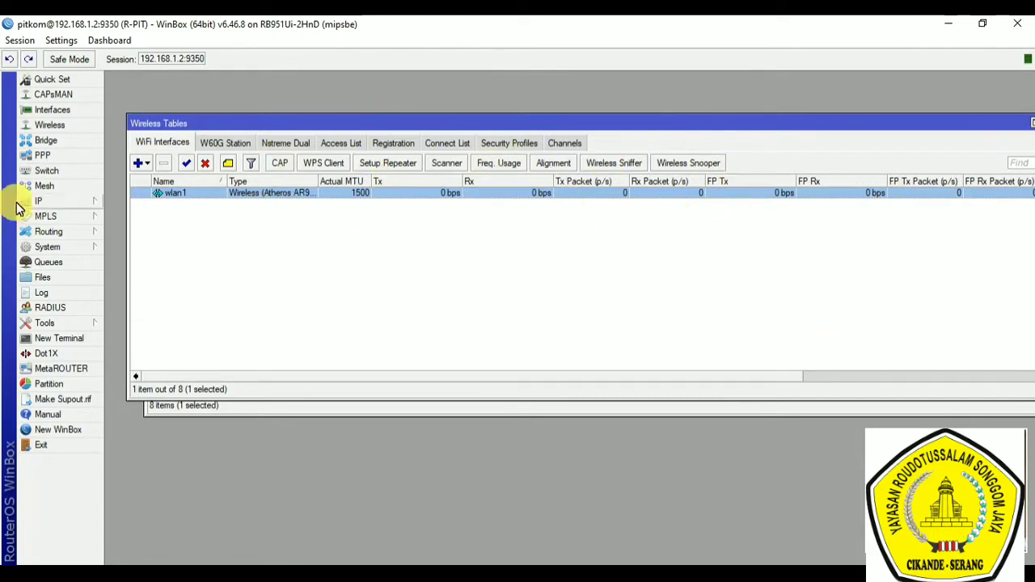
Step: Display the list of bridges and widen the Name column to show the full bridge name
click(47, 141)
drag(158, 223, 216, 191)
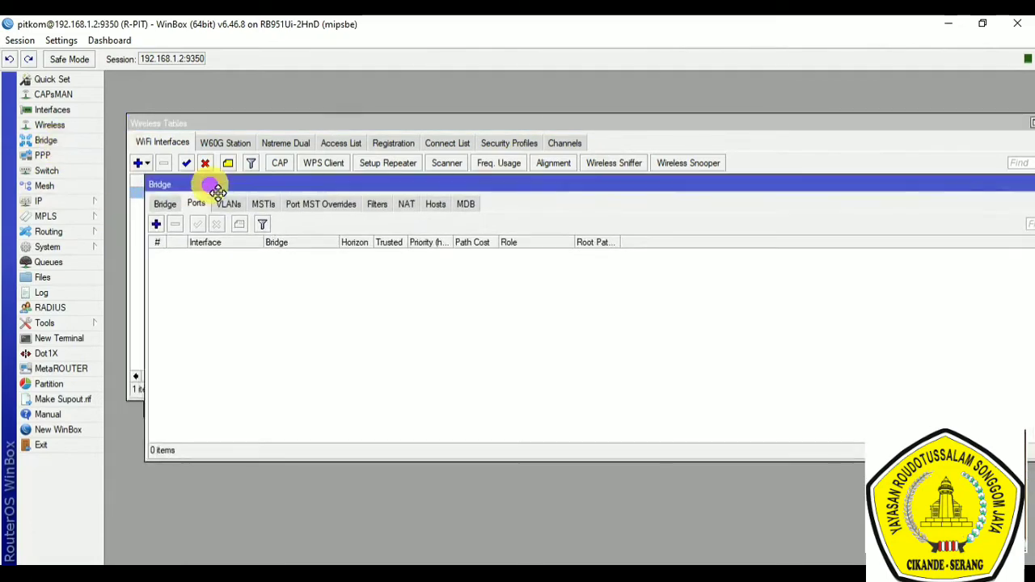
click(167, 206)
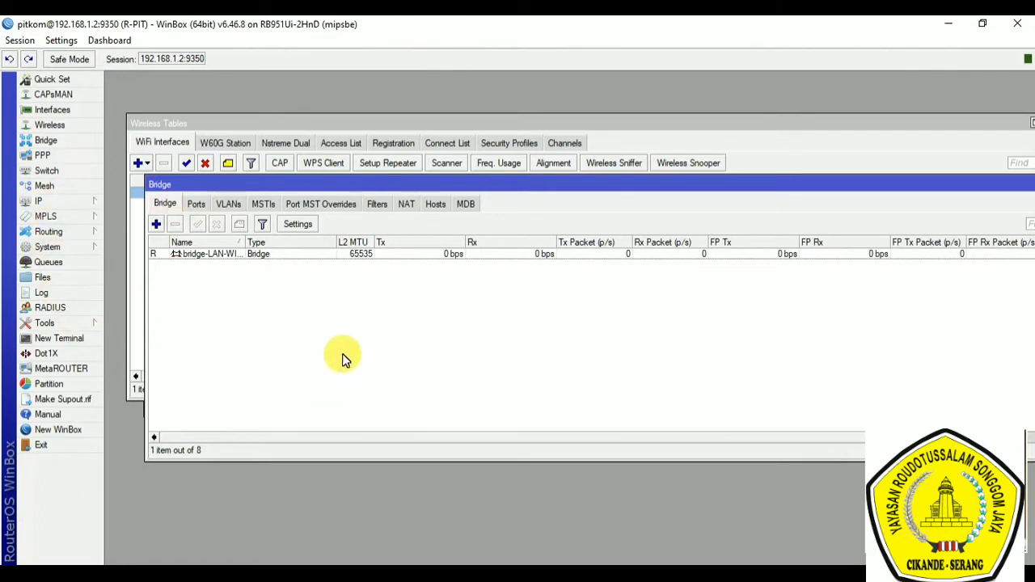
click(215, 256)
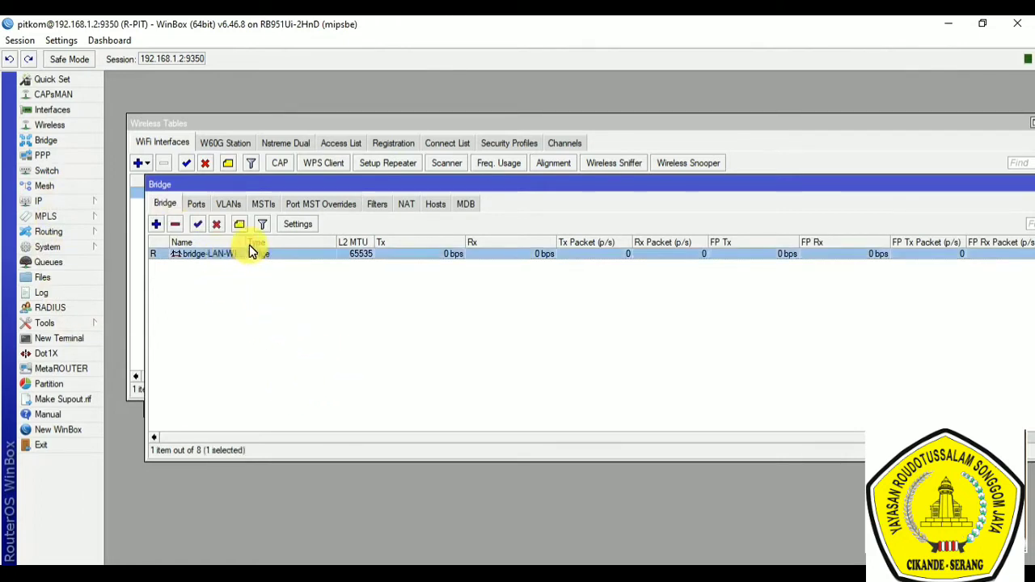
drag(249, 243, 279, 243)
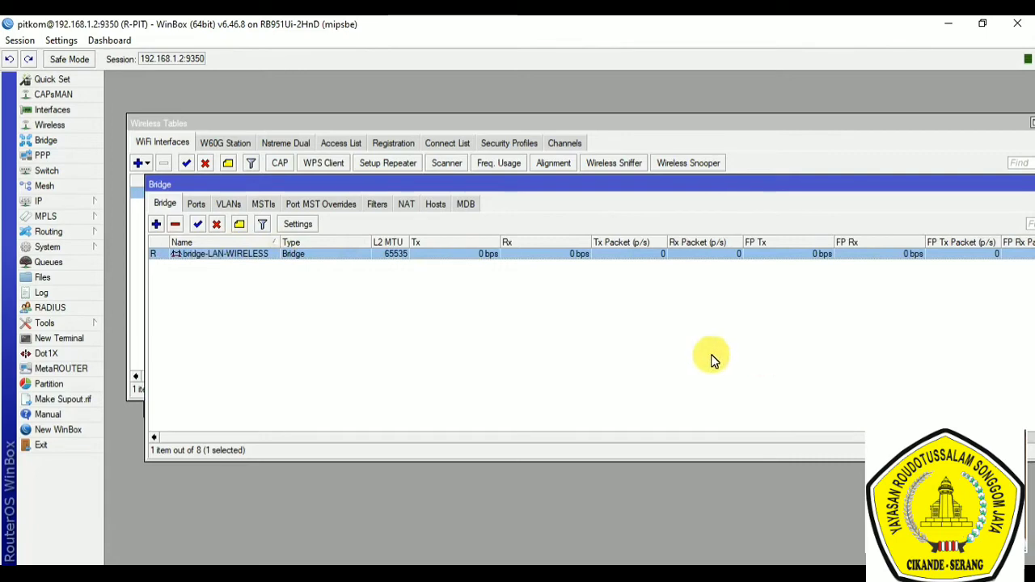
Step: Add ether2-LAN as a port of the bridge-LAN-WIRELESS bridge
click(198, 207)
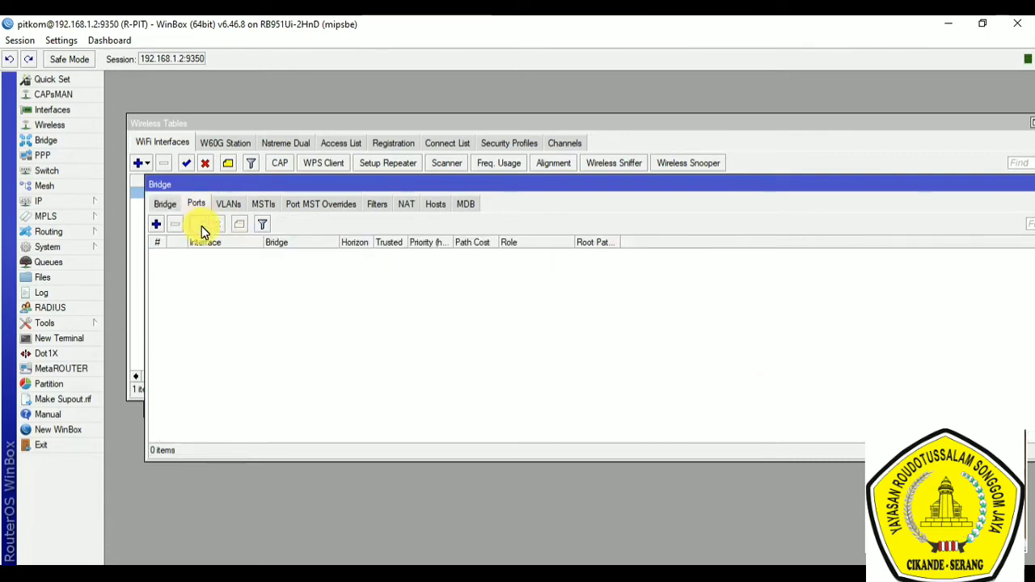
click(156, 224)
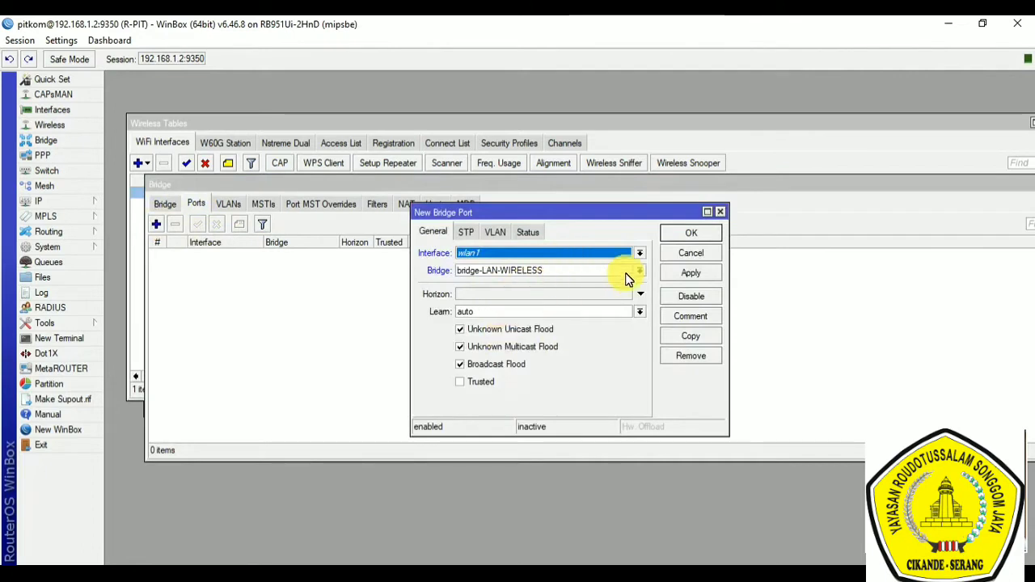
click(638, 253)
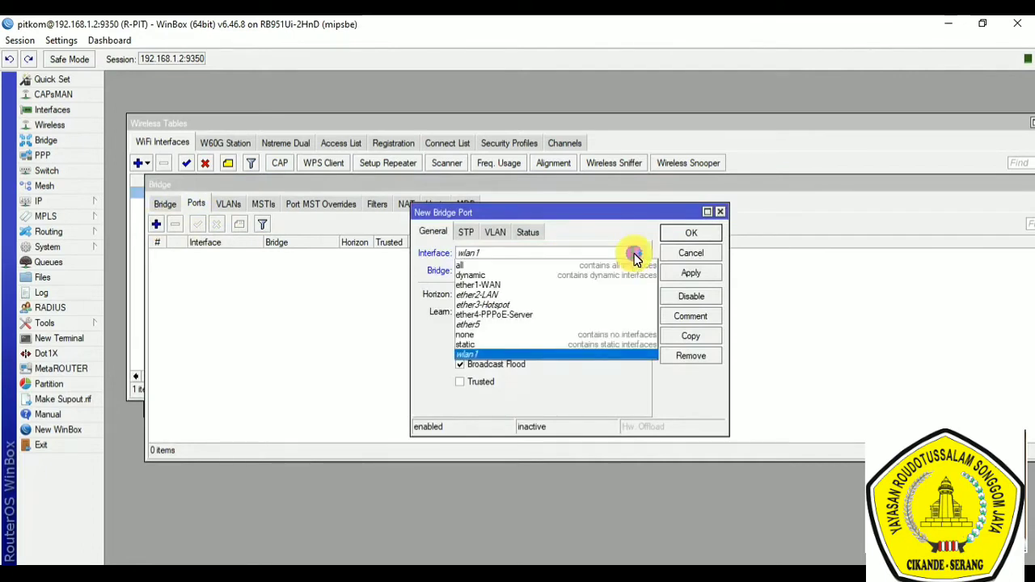
click(536, 294)
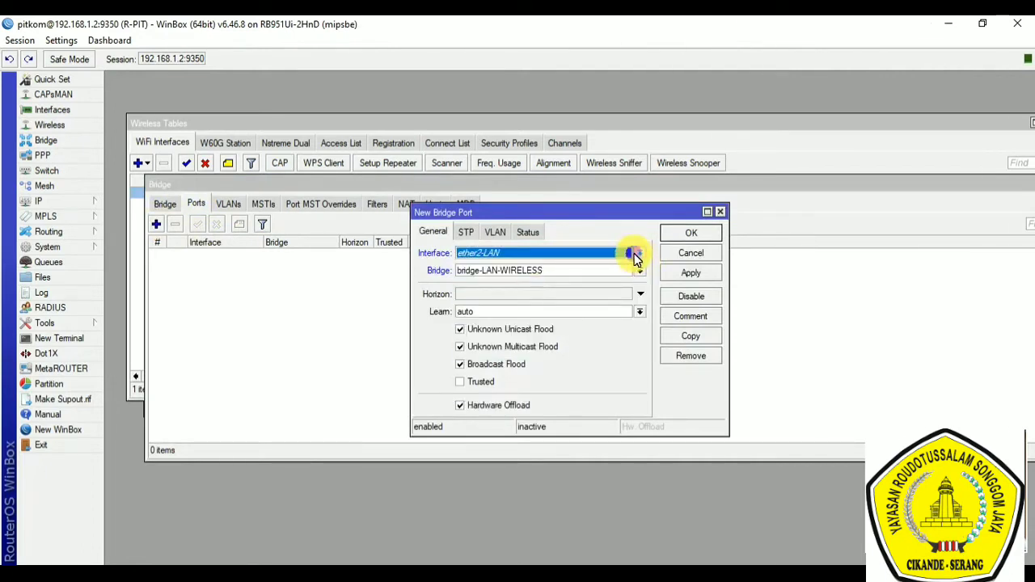
click(638, 253)
click(592, 287)
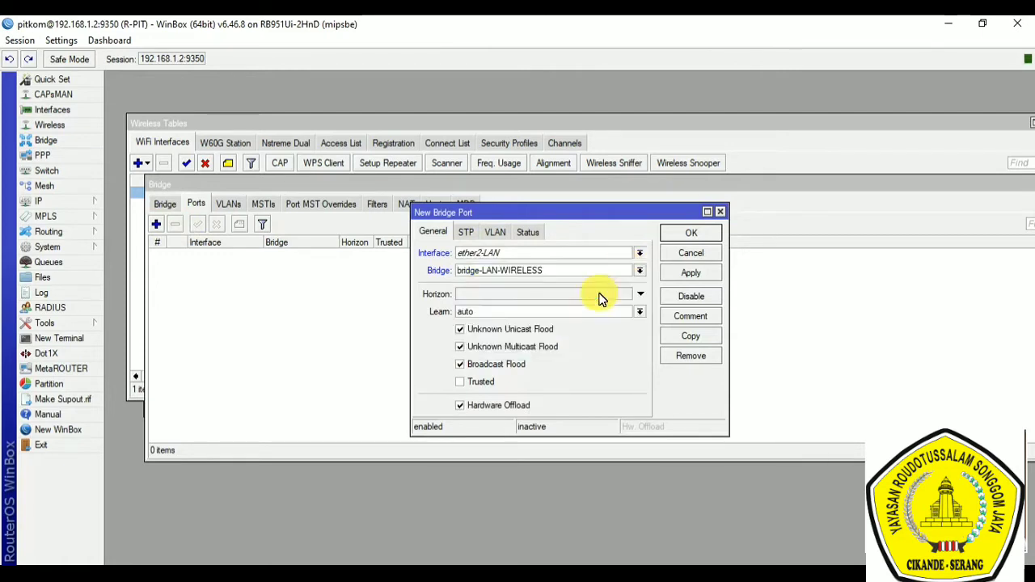
click(700, 231)
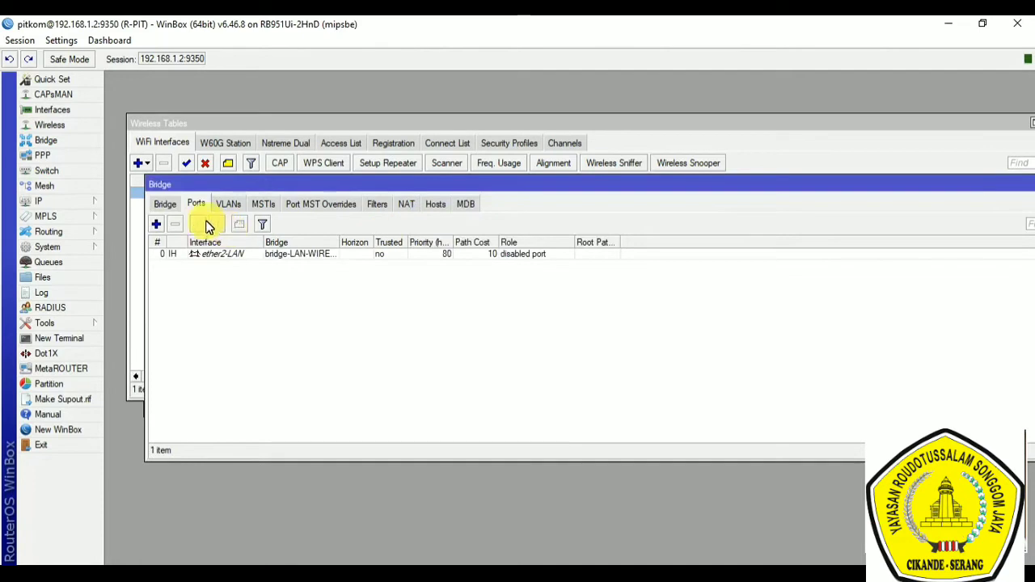
Step: Add wlan1 as a port of the bridge-LAN-WIRELESS bridge
click(159, 225)
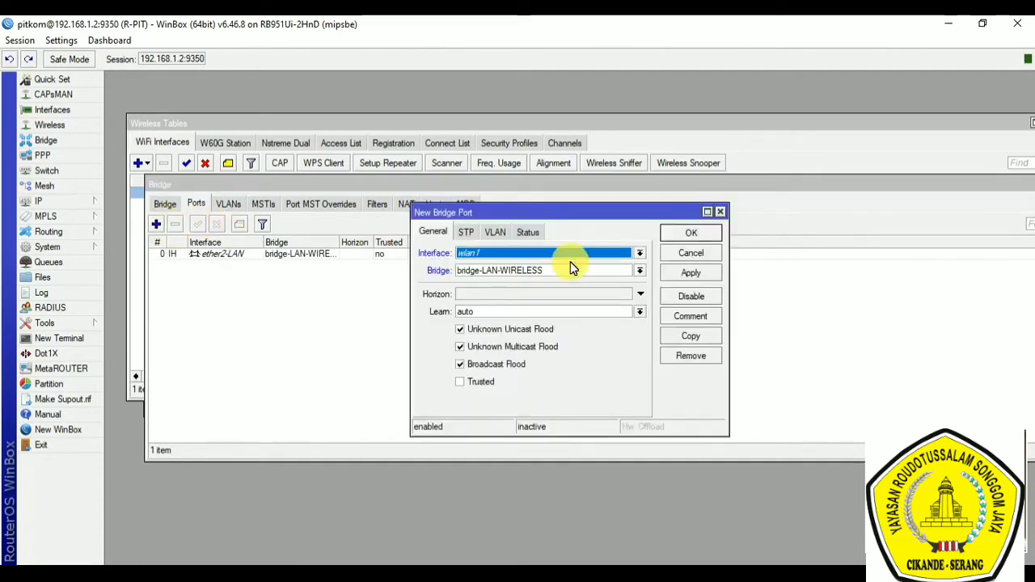
click(637, 271)
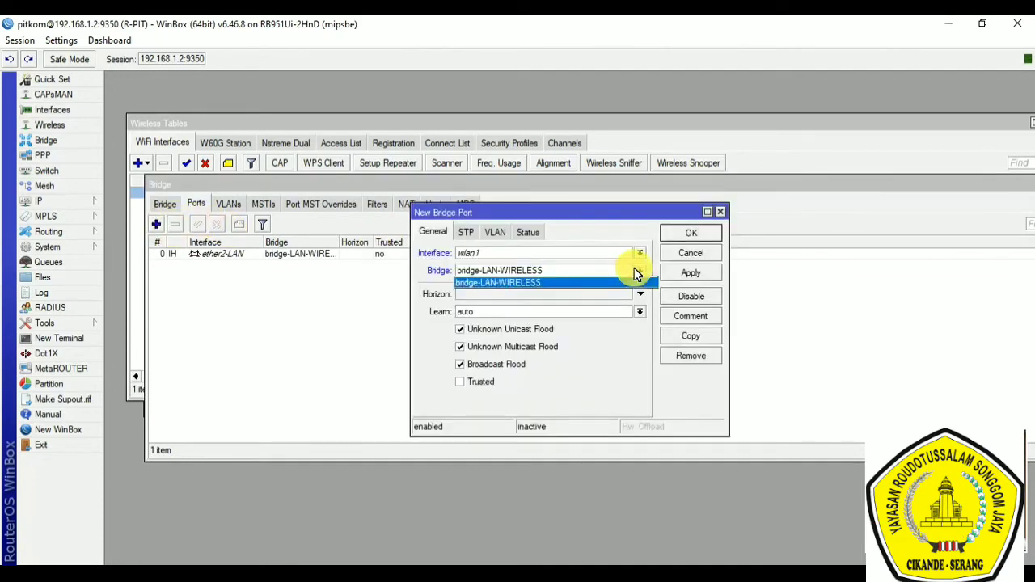
click(630, 281)
click(675, 235)
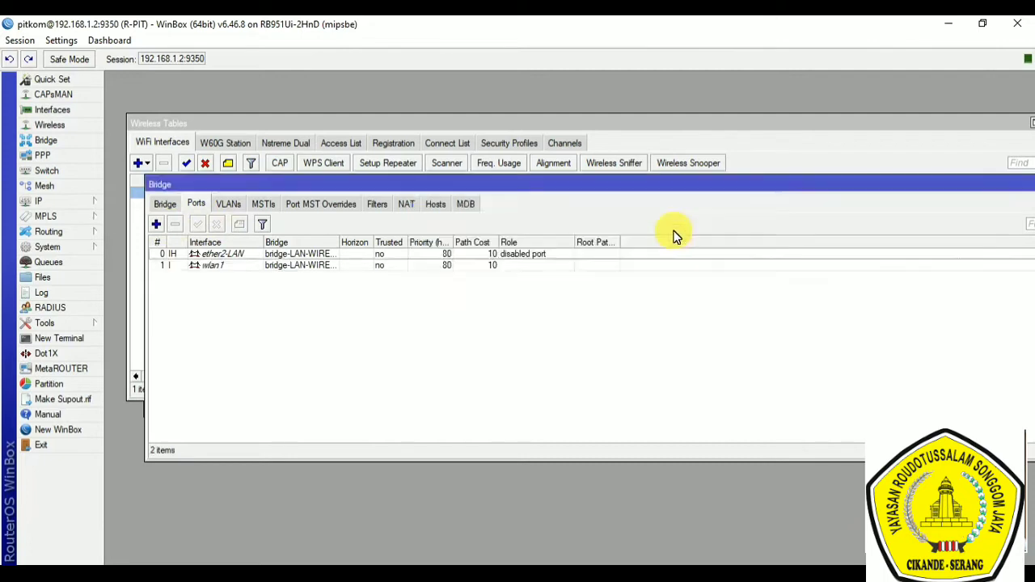
Step: Review the ether2-LAN and wlan1 bridge ports and locate bridge-LAN-WIRELESS in the bridge and interface lists
click(223, 254)
shift+click(223, 265)
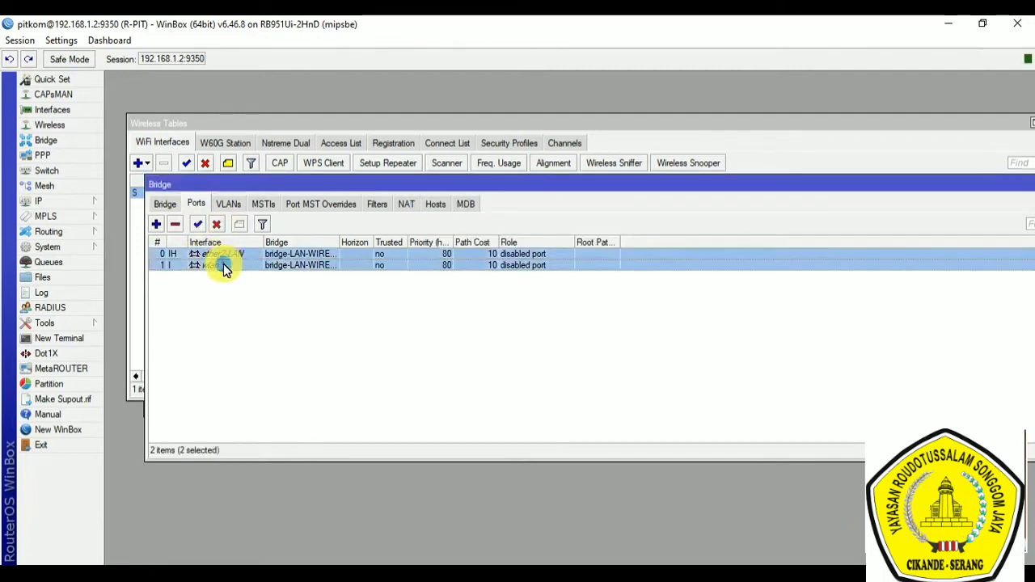
click(164, 204)
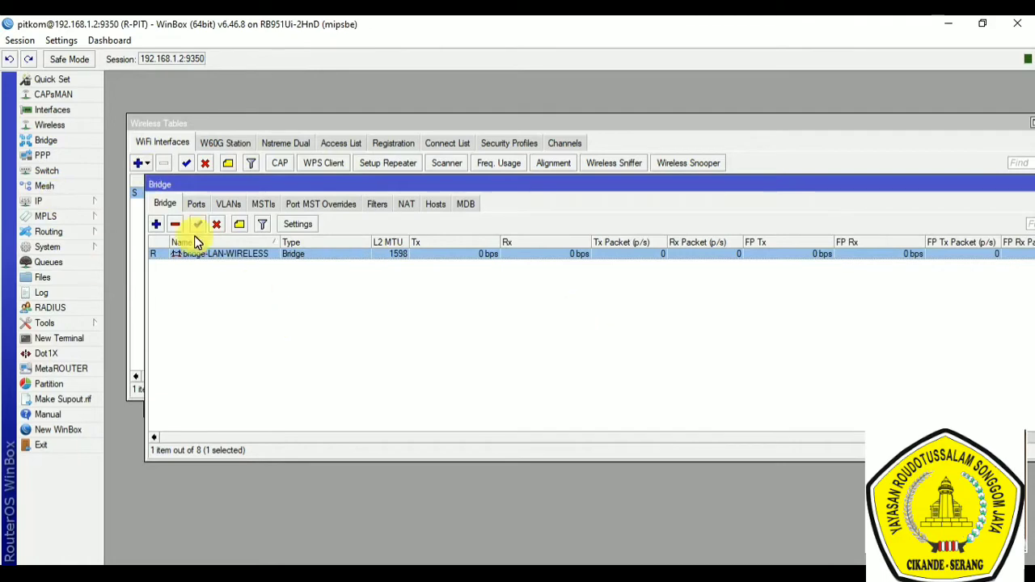
click(56, 111)
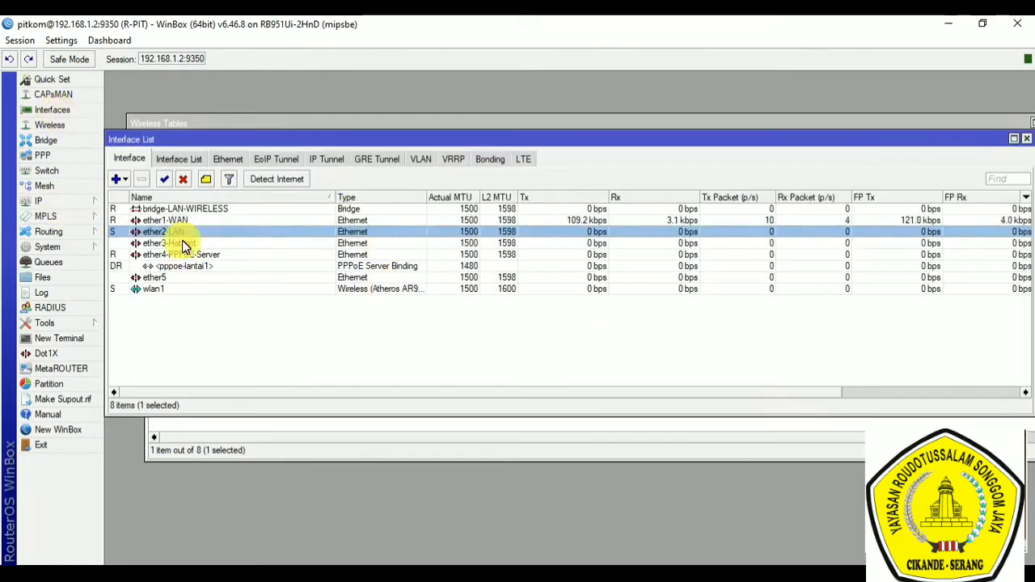
click(186, 209)
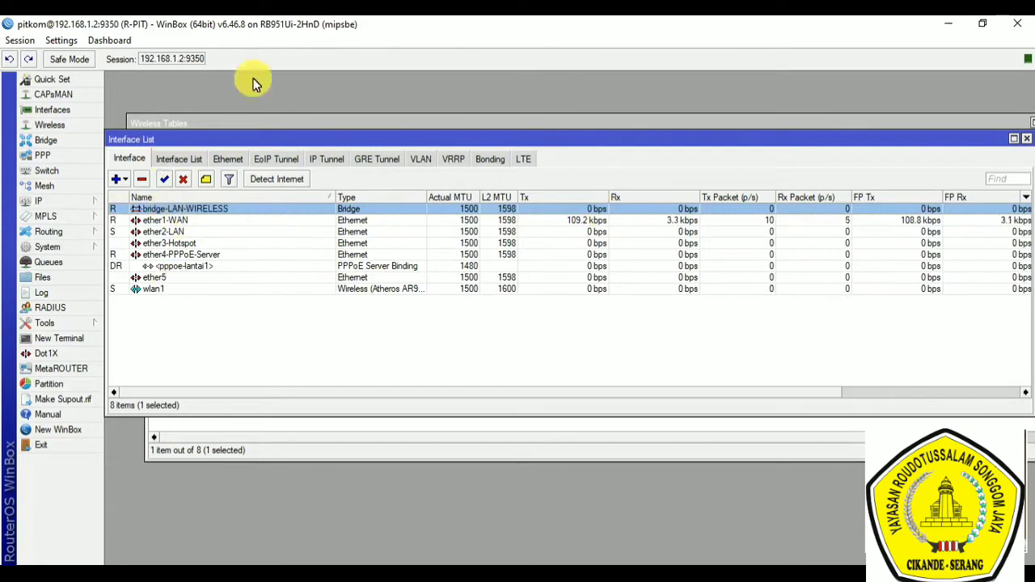
Step: Review the PPP interfaces, PPPoE servers and secrets, and close the PPP window
click(38, 156)
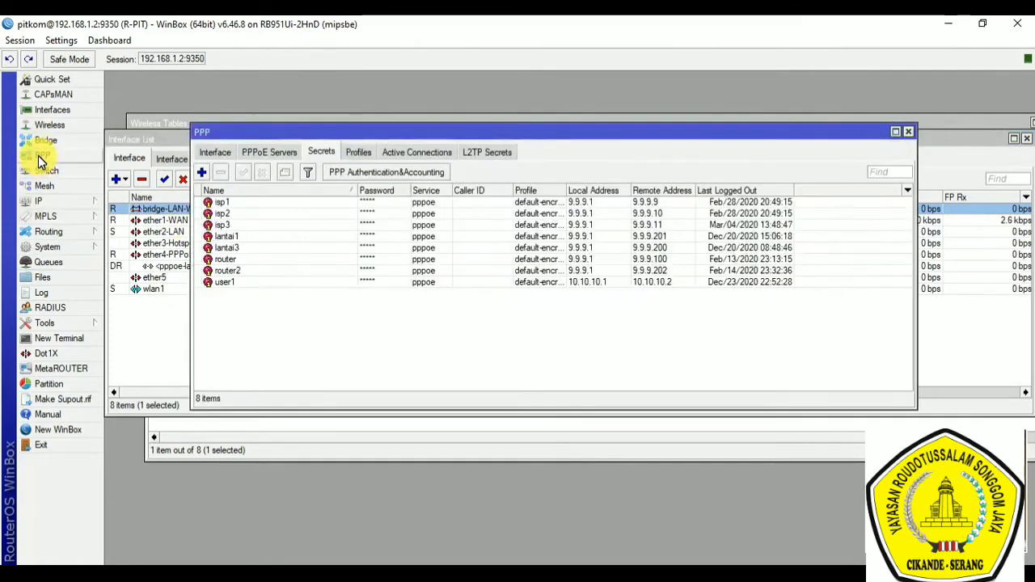
click(214, 154)
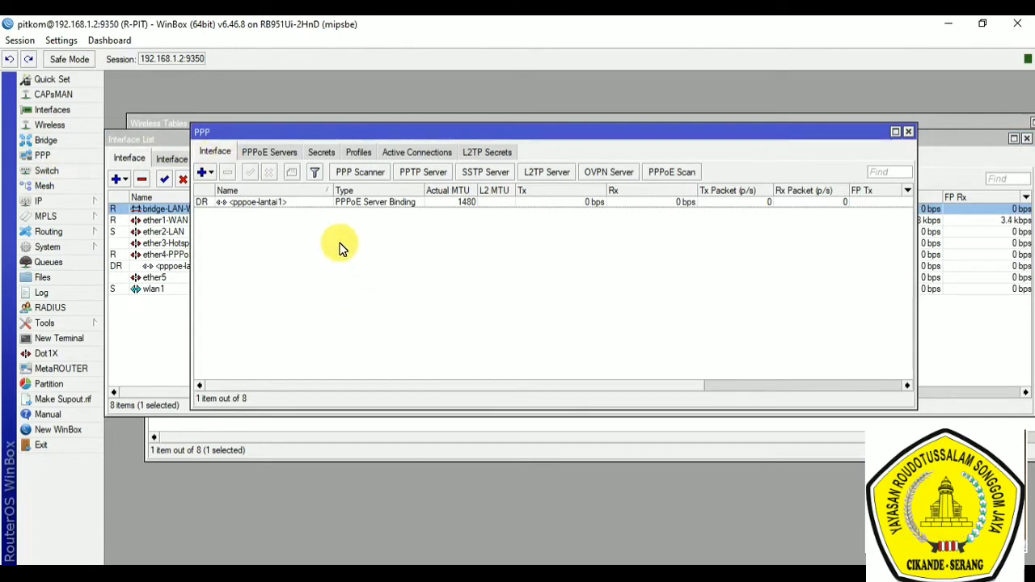
click(282, 158)
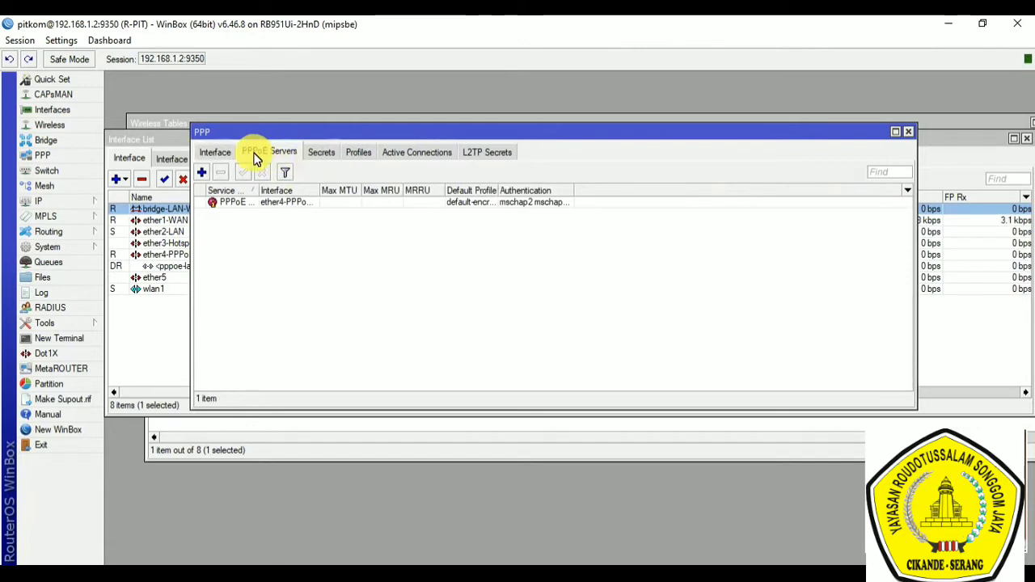
click(324, 153)
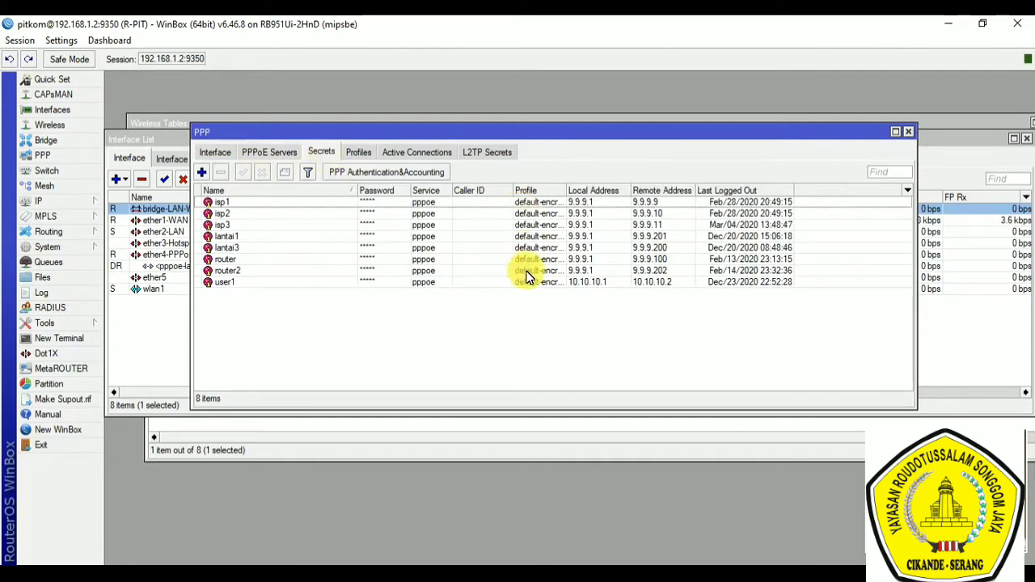
click(257, 155)
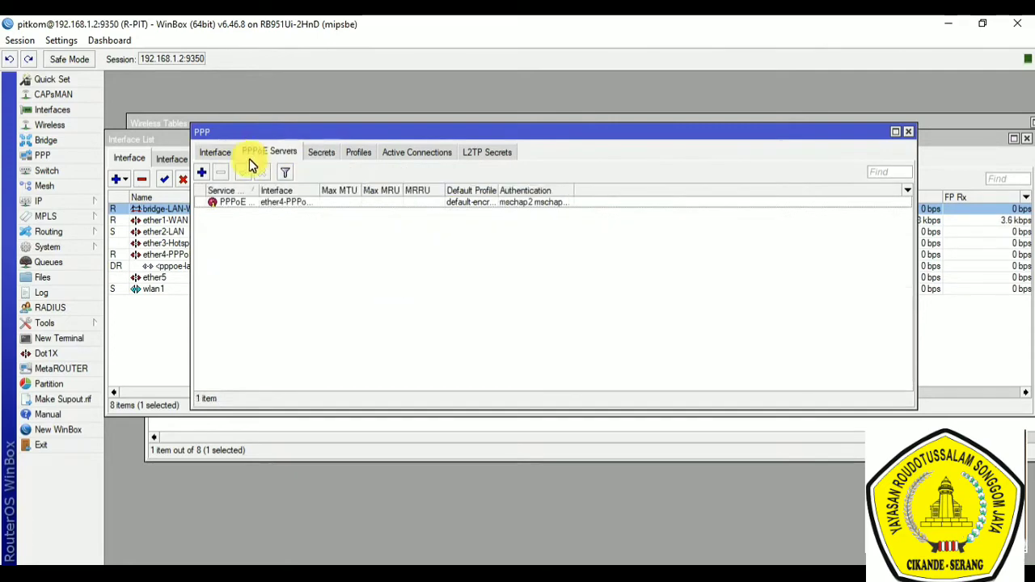
click(215, 153)
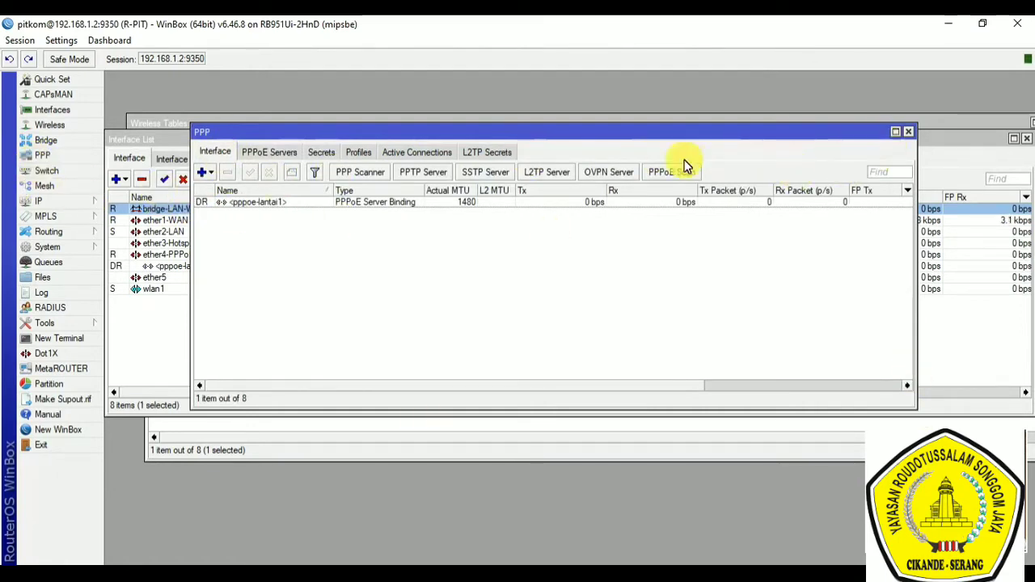
click(909, 134)
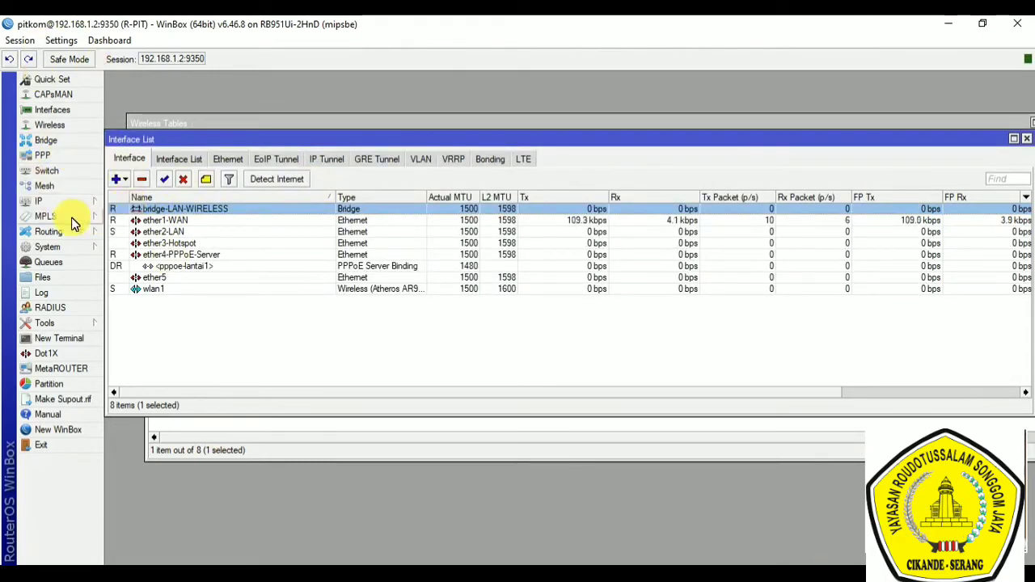
Step: Display the router's switch list and its mesh list
click(54, 175)
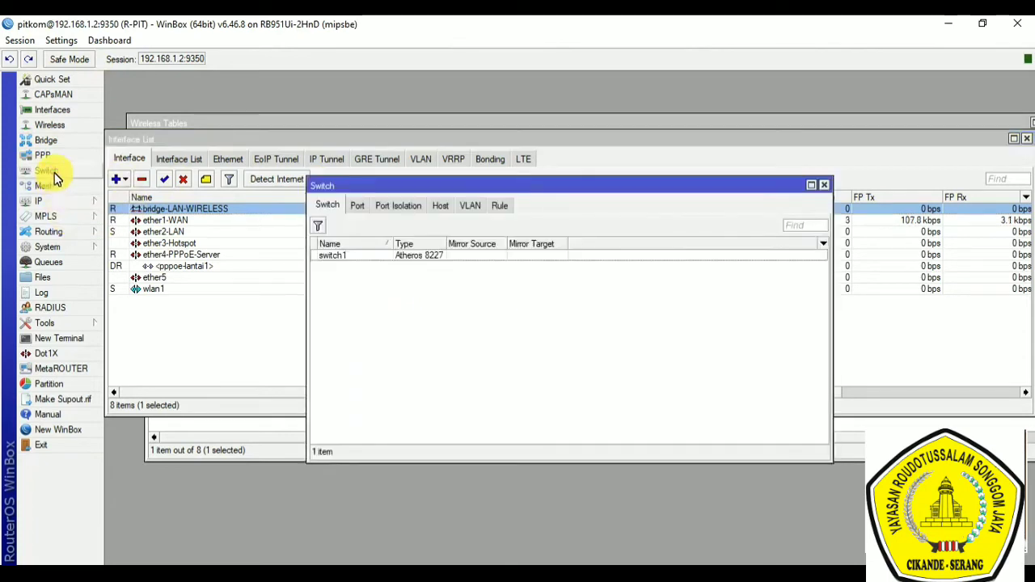
click(52, 187)
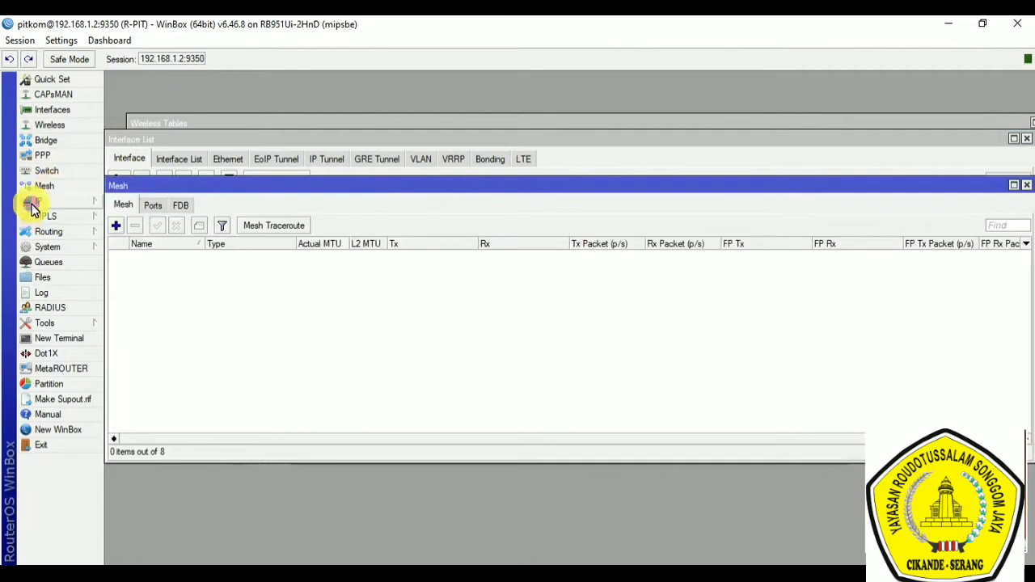
Step: Look over the available IP functions and view the router's IP address list, closing it again
click(32, 204)
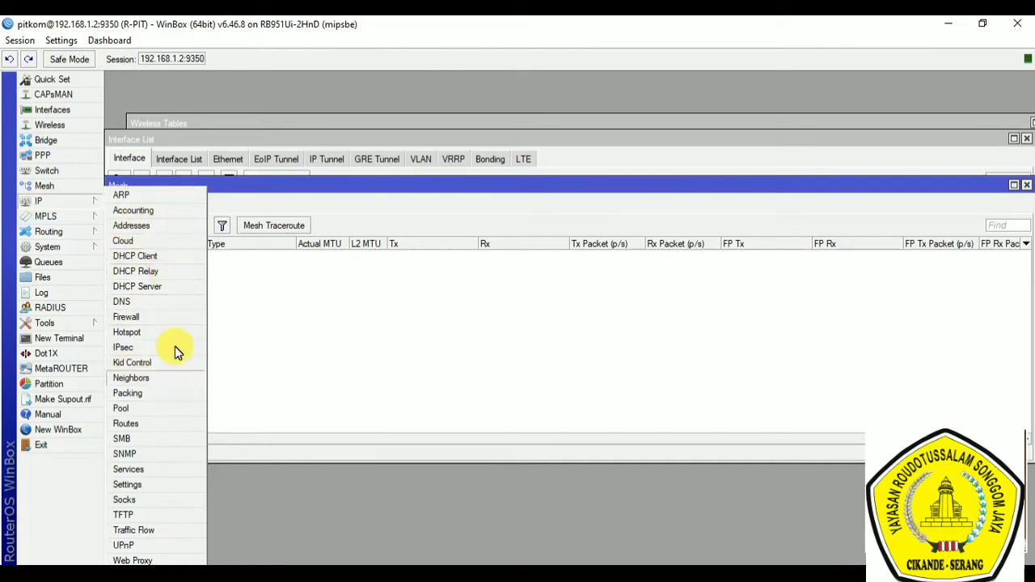
click(154, 230)
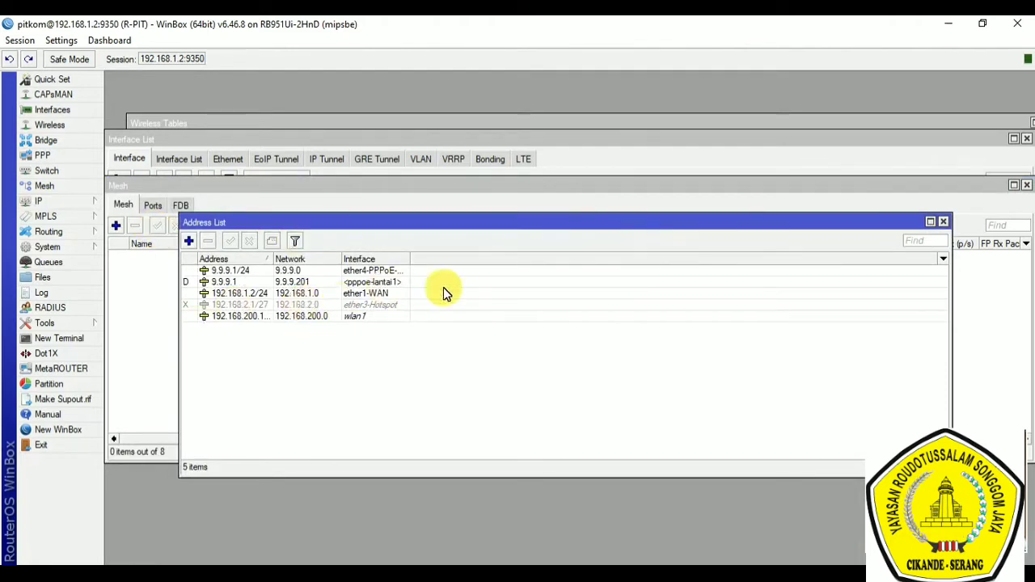
click(945, 226)
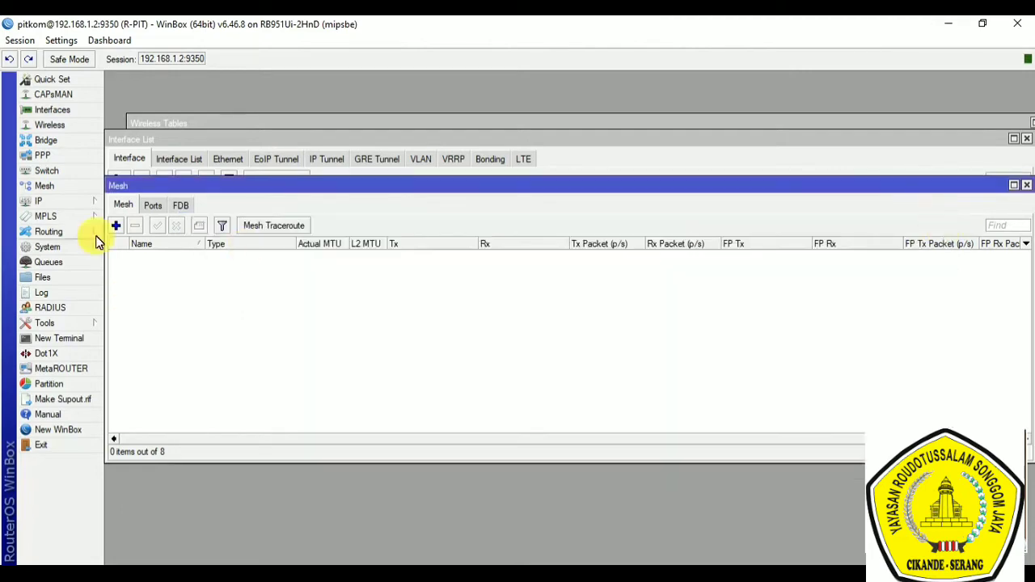
click(36, 202)
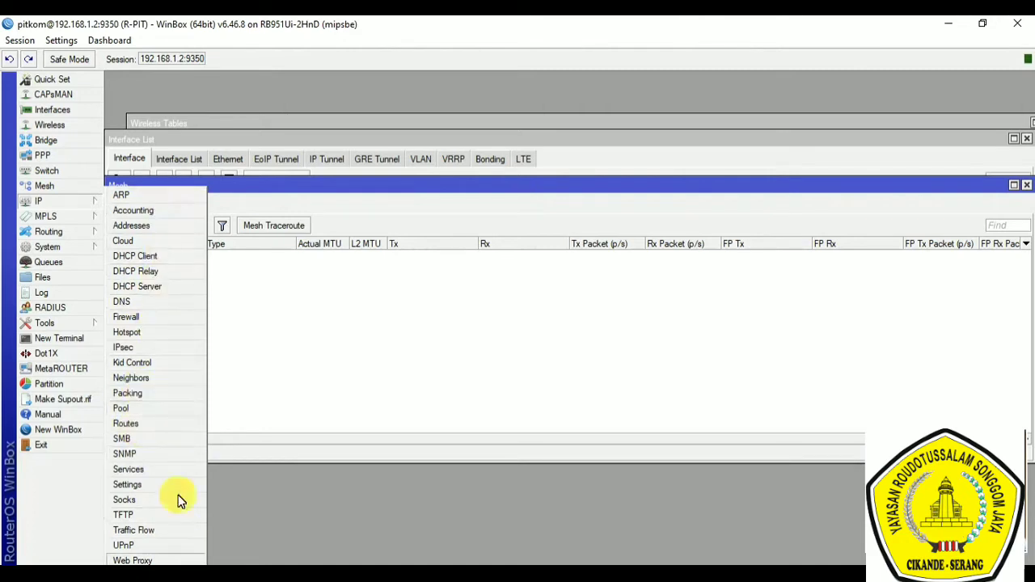
click(435, 338)
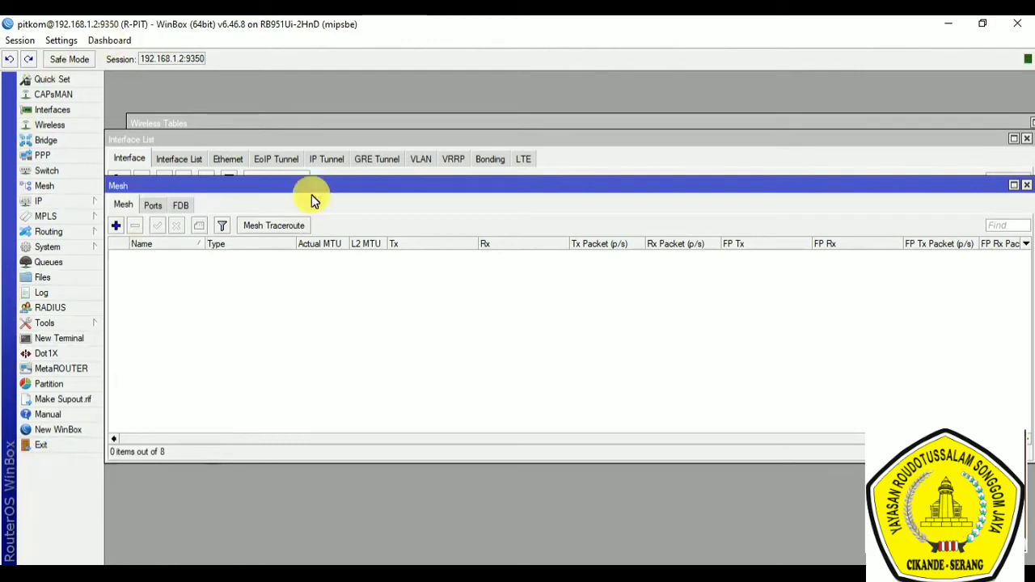
Step: Switch to the Notepad notes, reposition their window and highlight the "Internet gateway" item in the feature list
click(581, 565)
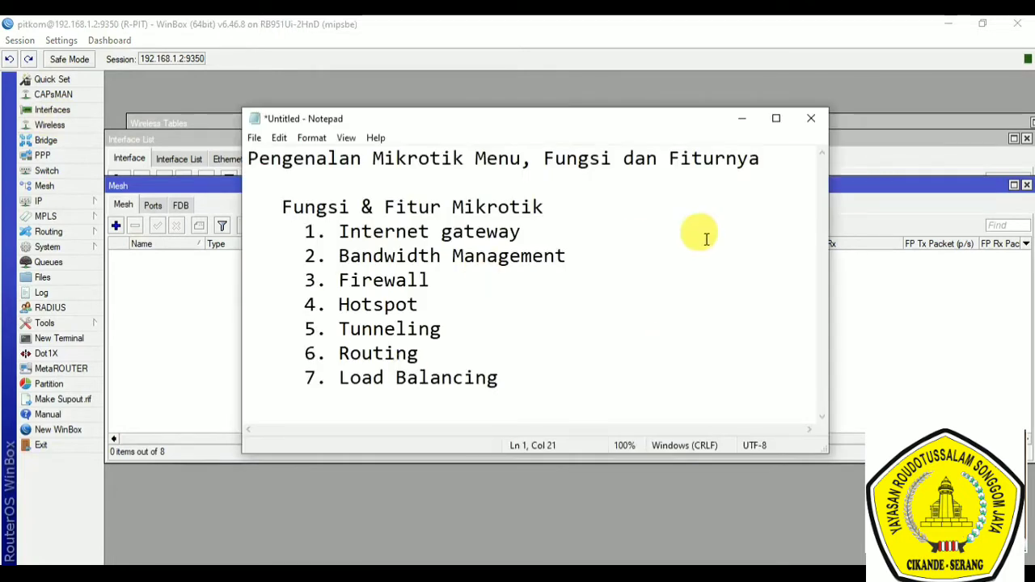
drag(412, 129, 440, 154)
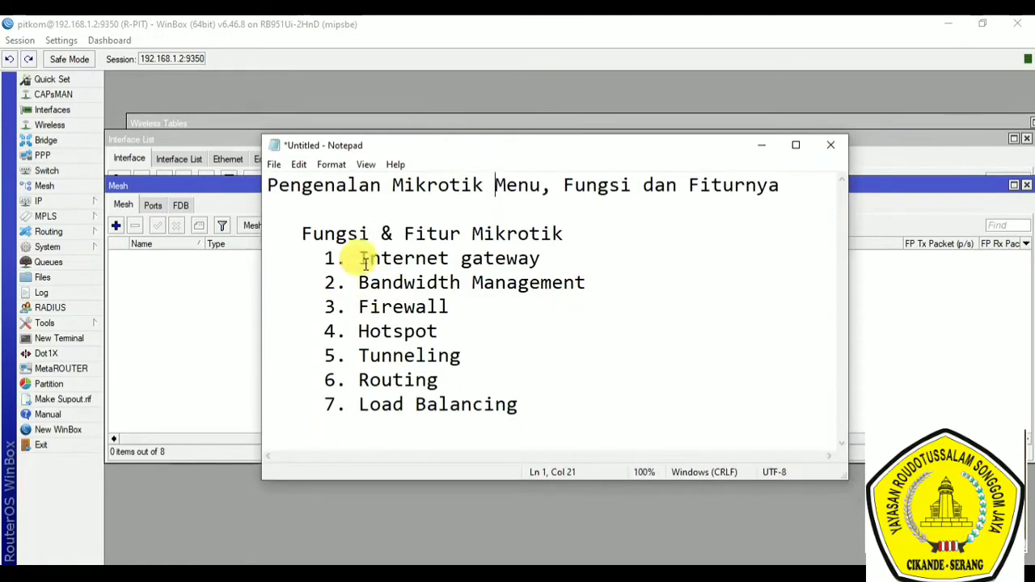
drag(357, 259, 544, 255)
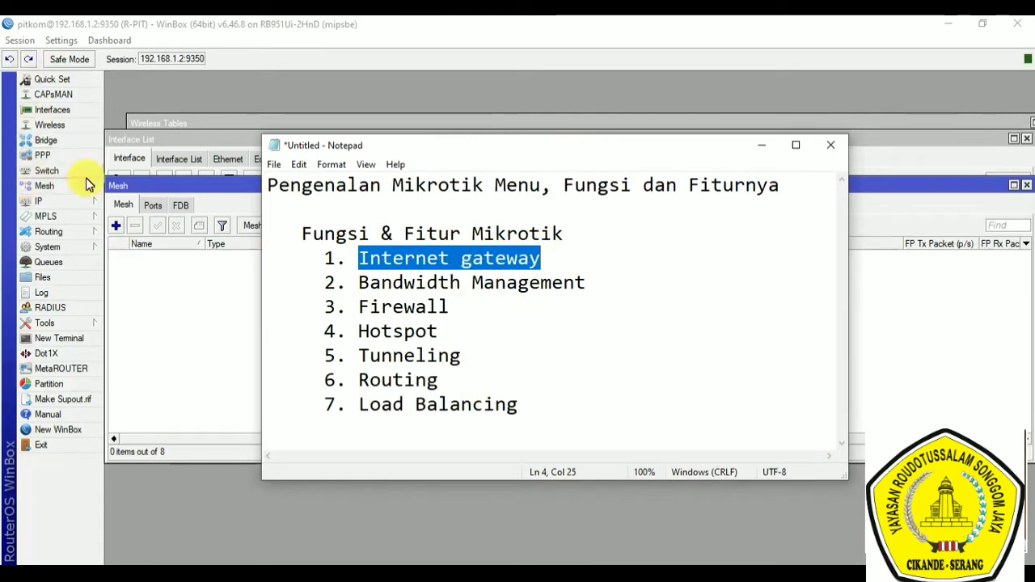
Step: Add an "Internet Gateway" heading below the feature list with the line "- Interface, IP Address, DNS, IP Route, NAT", and highlight that line
click(527, 406)
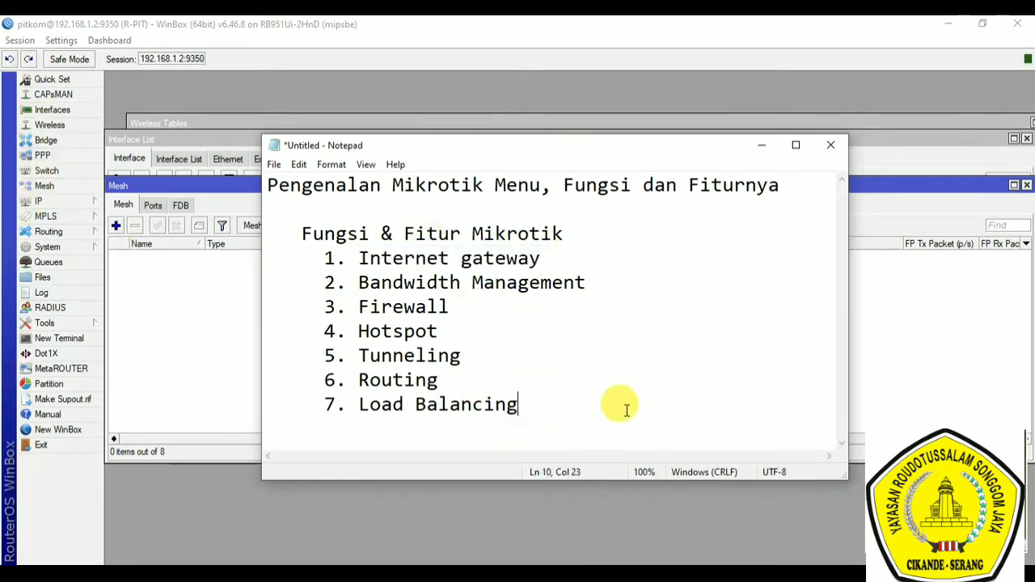
key(Return)
key(Return)
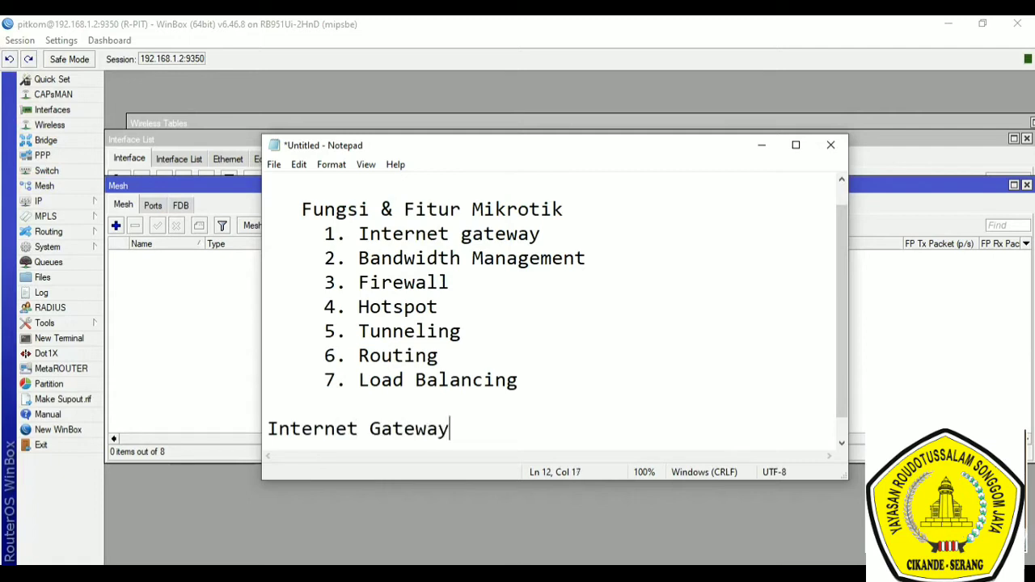
key(Return)
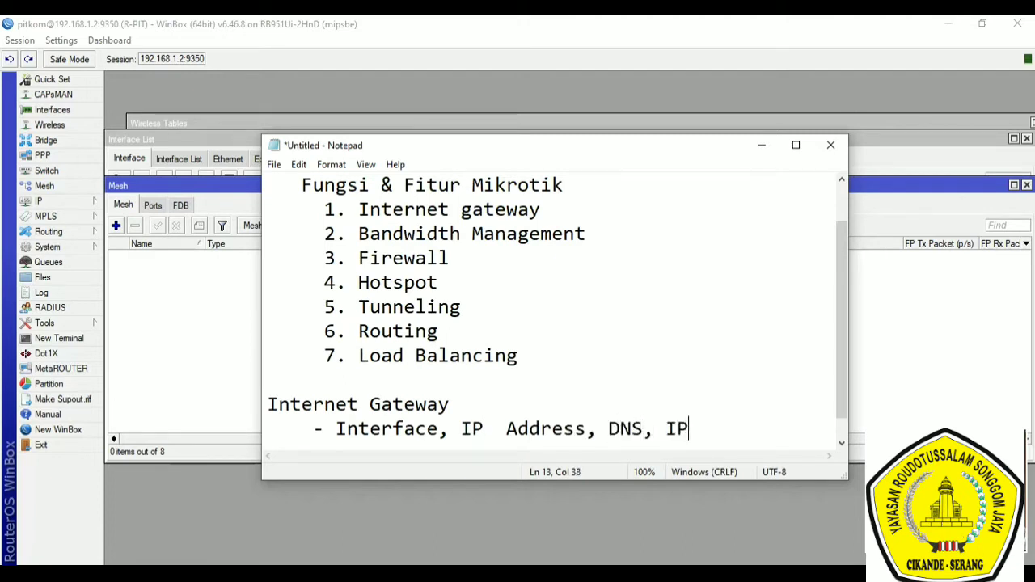
text(ute, NAT)
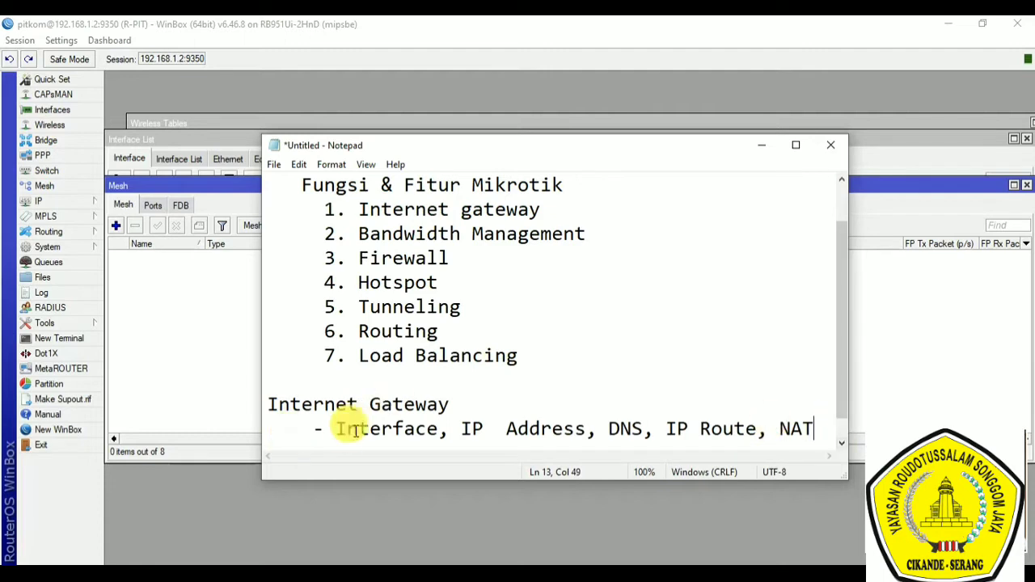
drag(347, 429, 828, 422)
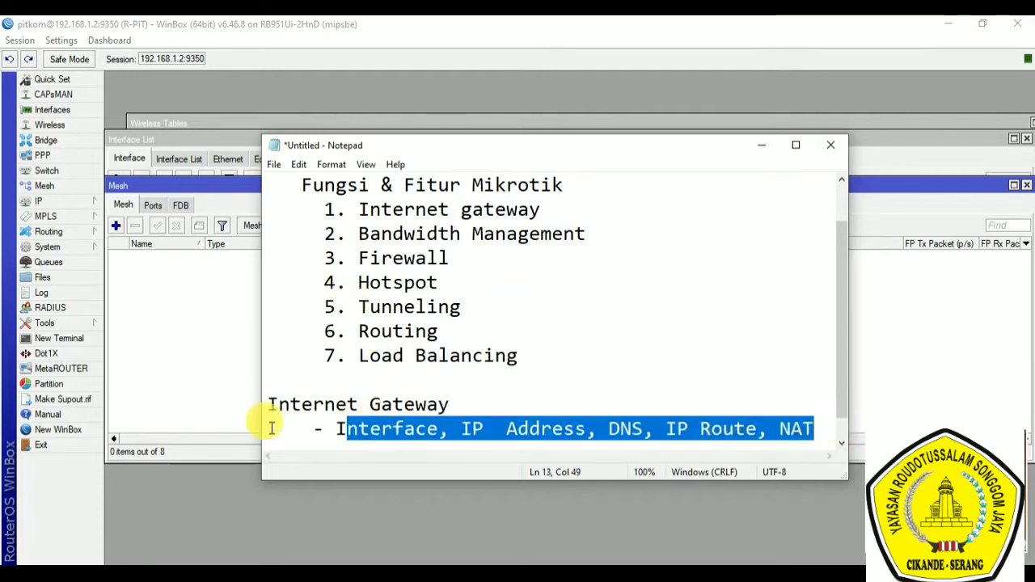
Step: Switch back to WinBox, view the ether1-WAN interface's name in its properties from the interface list, and close the properties
click(80, 111)
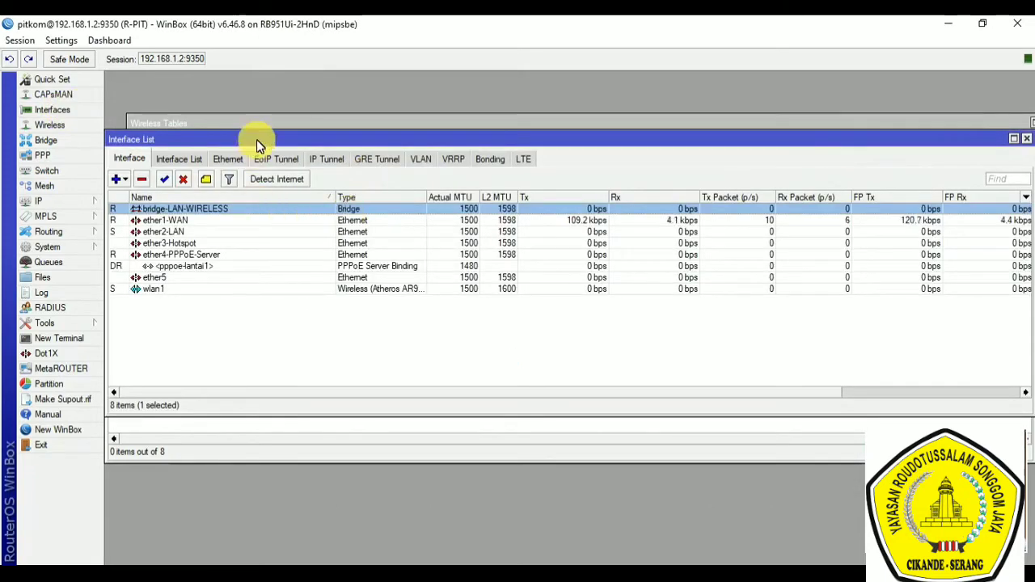
drag(263, 139, 316, 136)
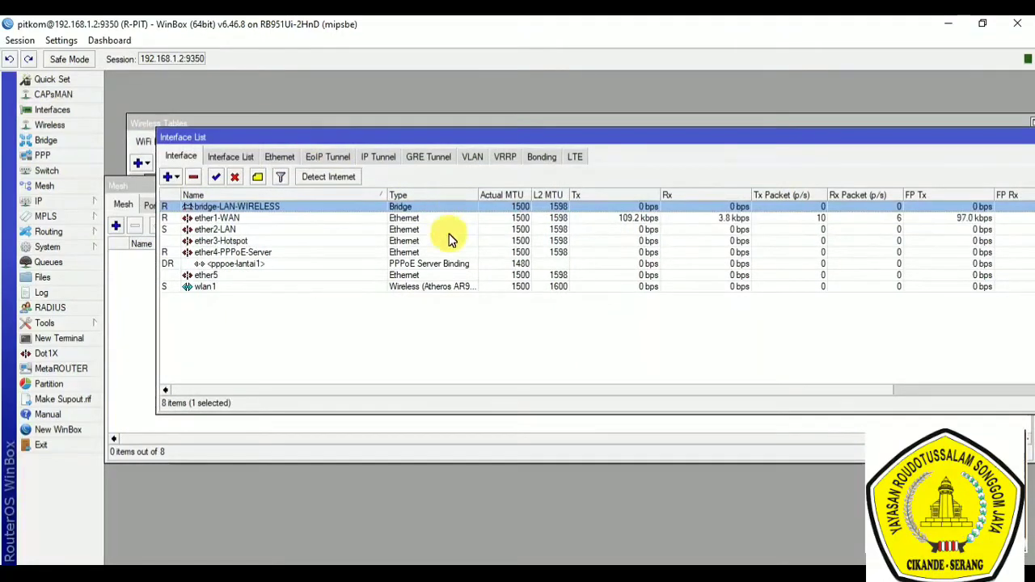
click(226, 218)
double_click(235, 220)
double_click(525, 199)
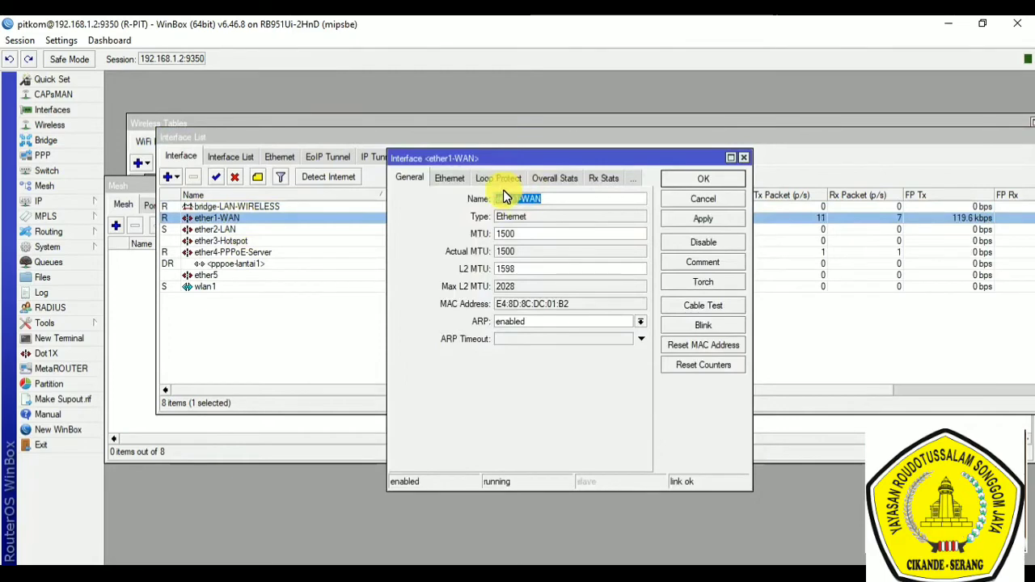
click(564, 200)
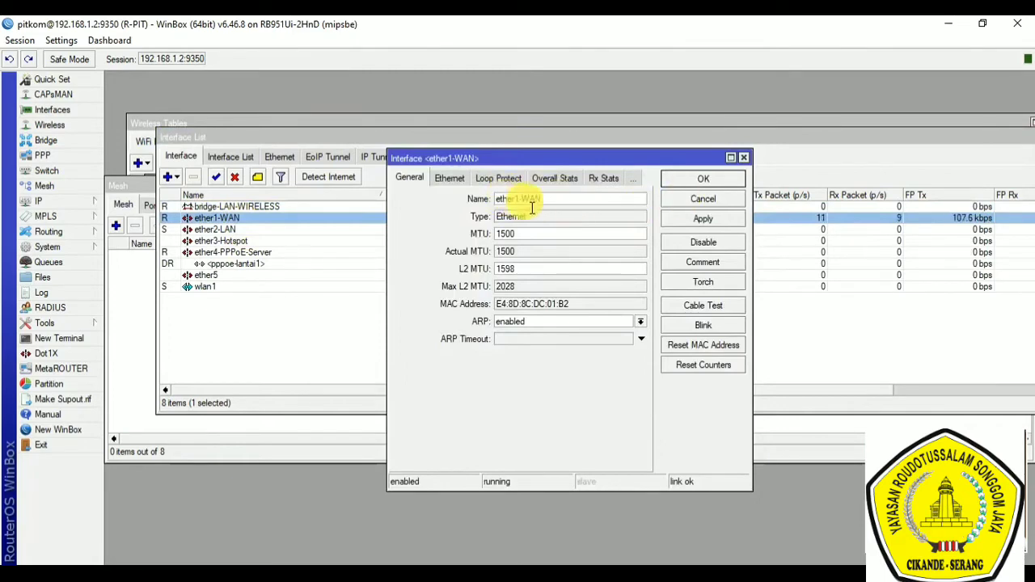
click(703, 180)
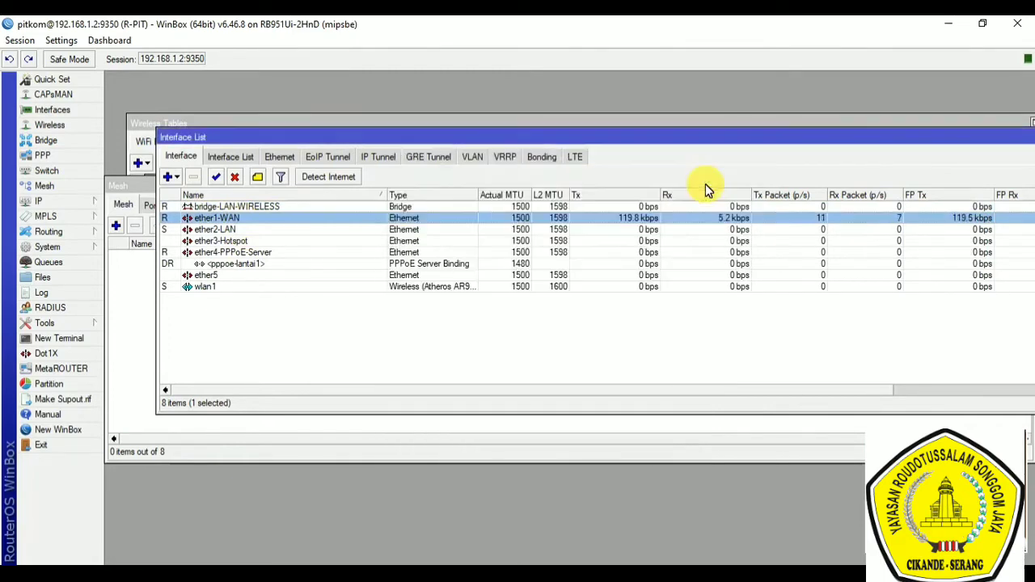
Step: Display the list of IP addresses assigned to the router's interfaces
click(53, 203)
click(139, 224)
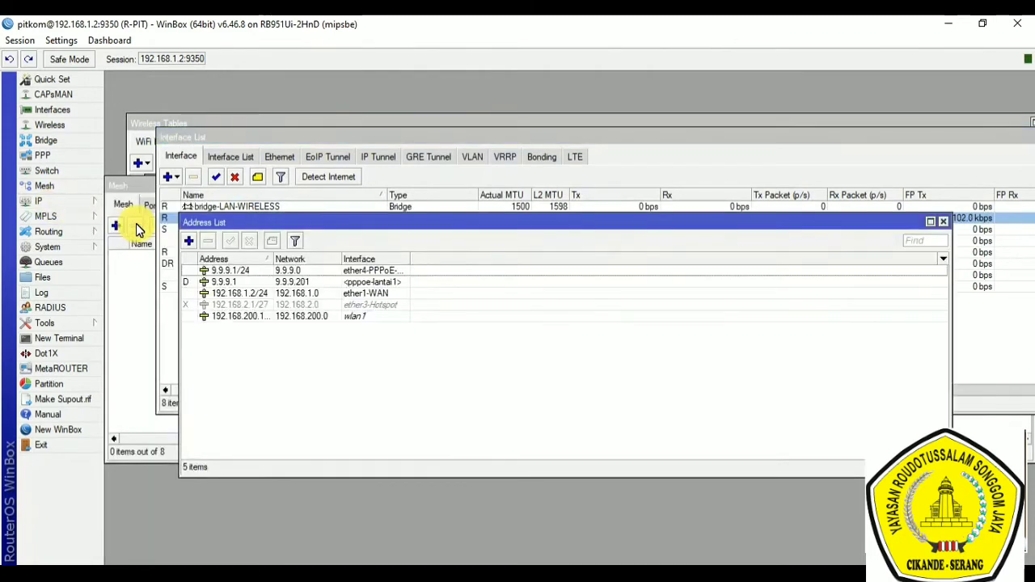
Step: View the properties of the IP address assigned to ether1-WAN and close them
double_click(296, 293)
click(558, 257)
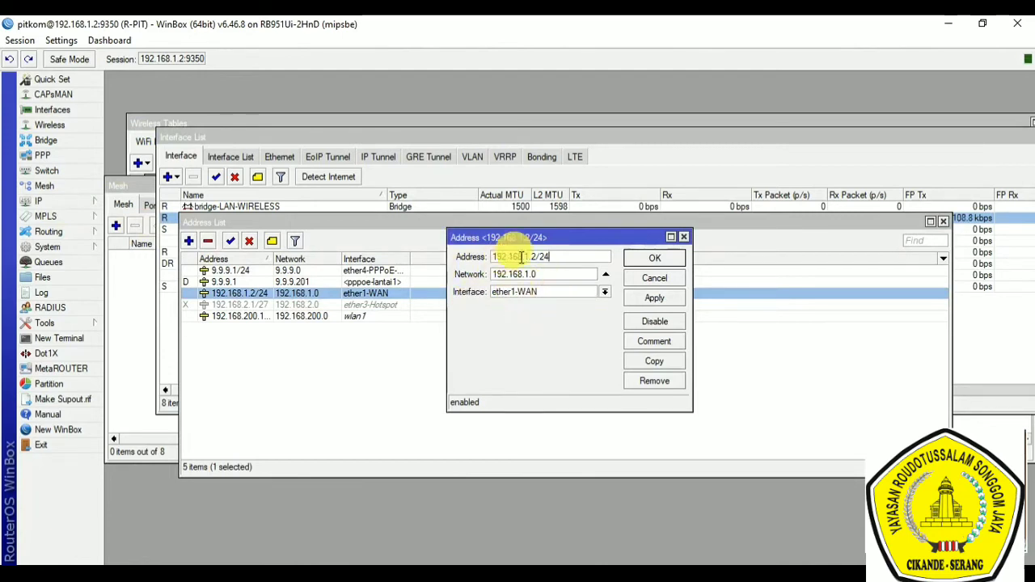
click(653, 257)
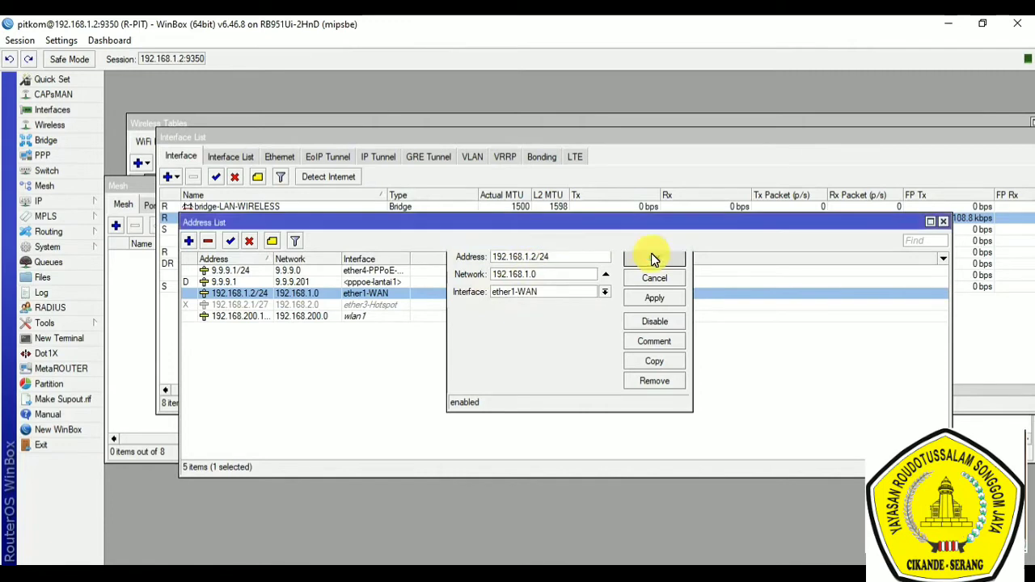
Step: View the router's DNS settings, including the server addresses, and close them
click(24, 201)
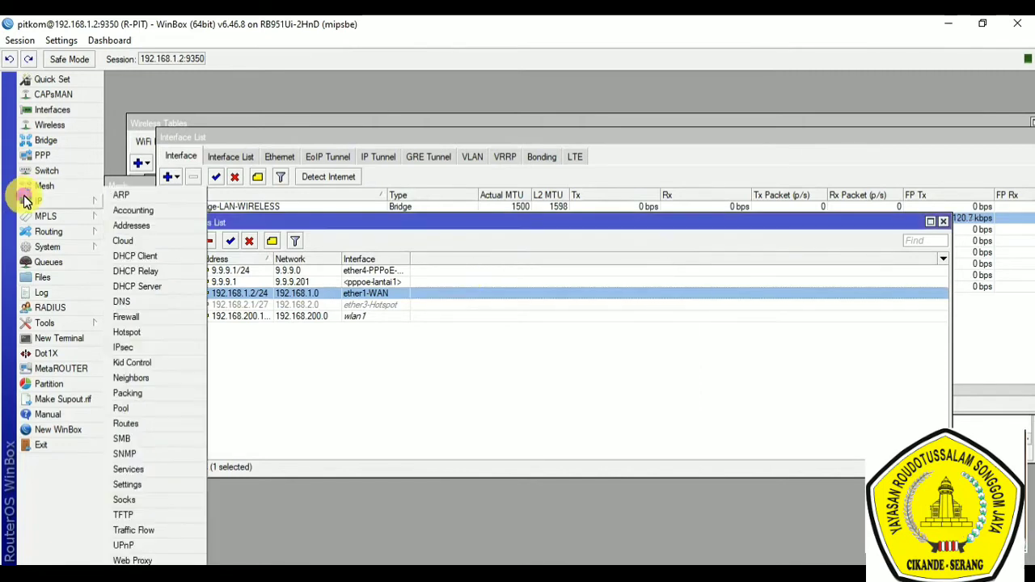
click(145, 305)
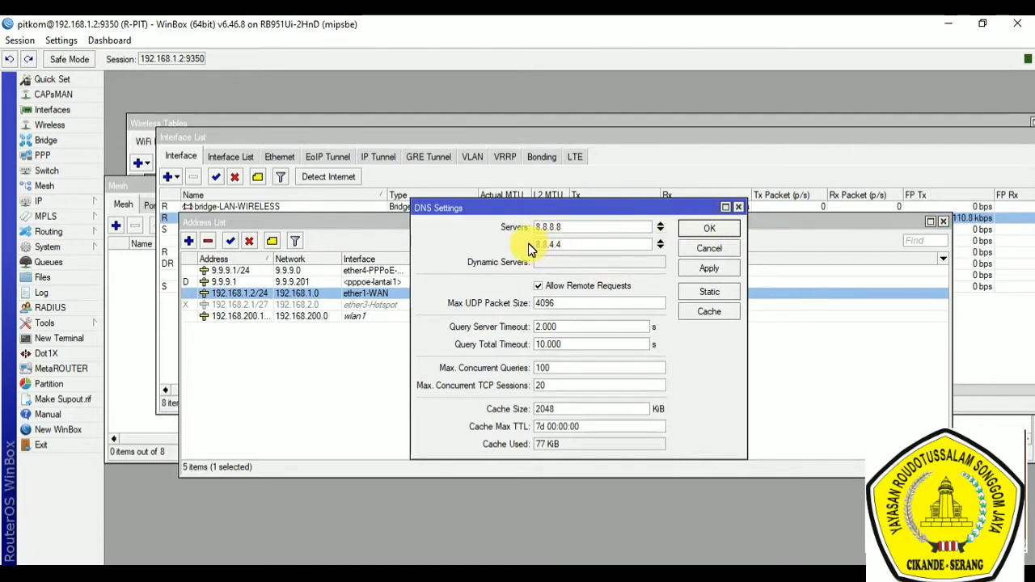
click(704, 228)
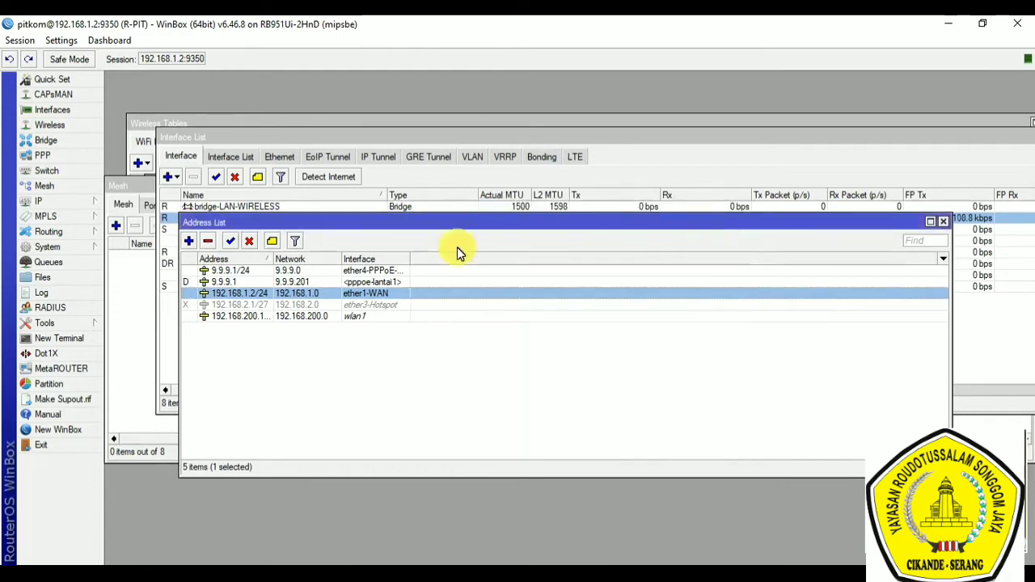
Step: Display the IP routes, examine the destination address and gateway of the default route 0.0.0.0/0, and close its properties
click(48, 204)
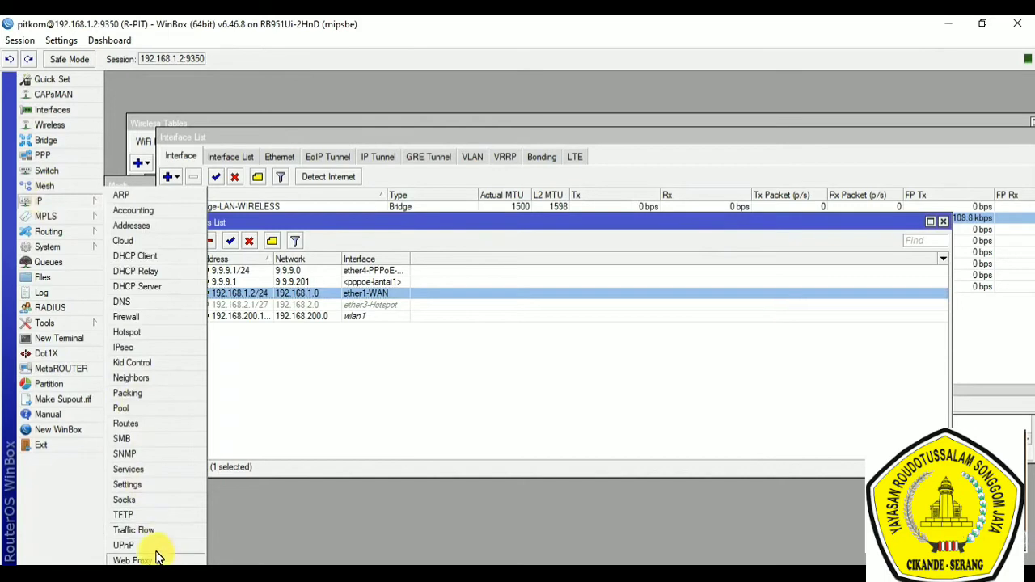
click(143, 423)
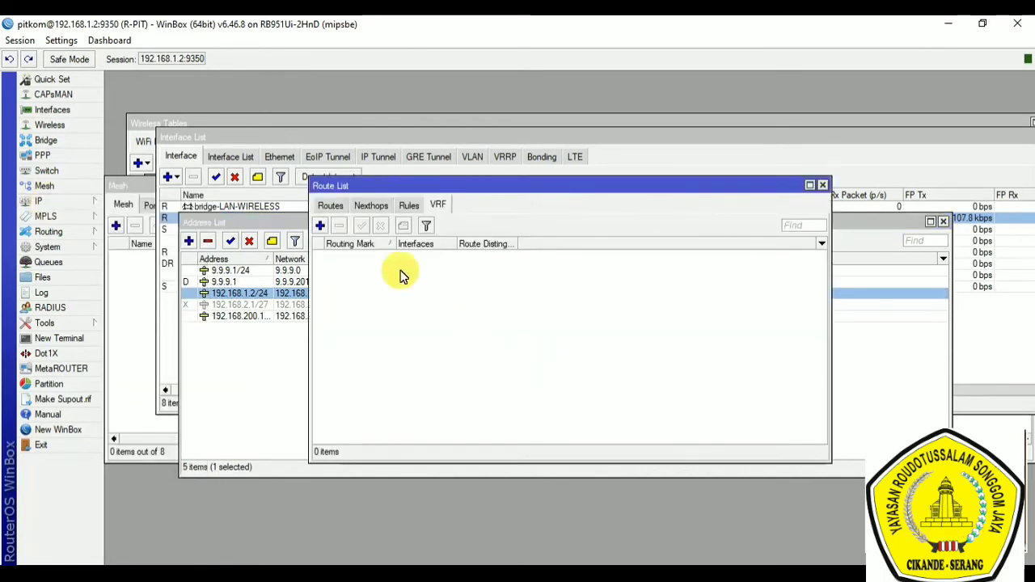
click(331, 207)
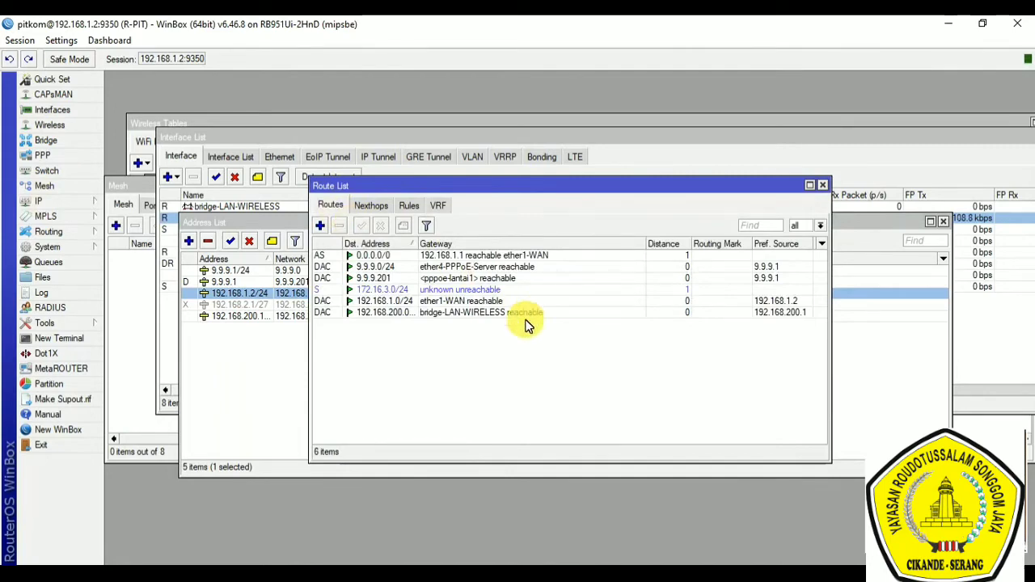
click(385, 257)
double_click(385, 257)
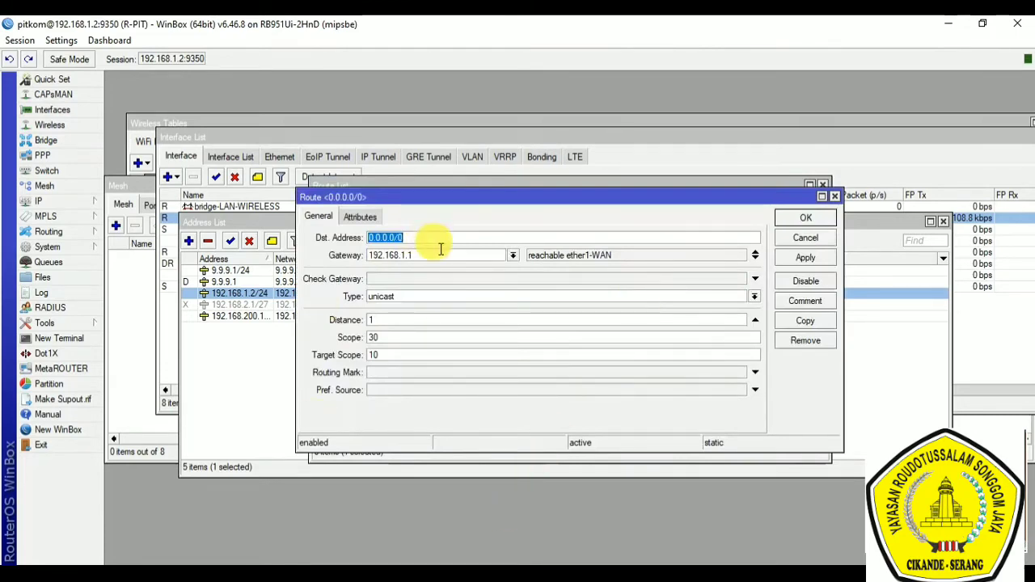
drag(425, 259, 364, 256)
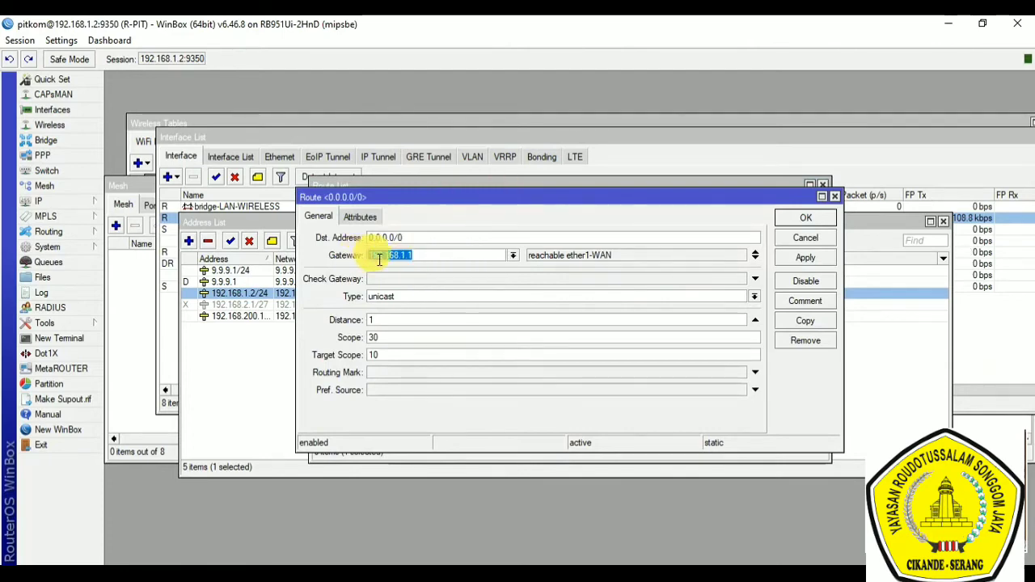
drag(411, 238, 368, 238)
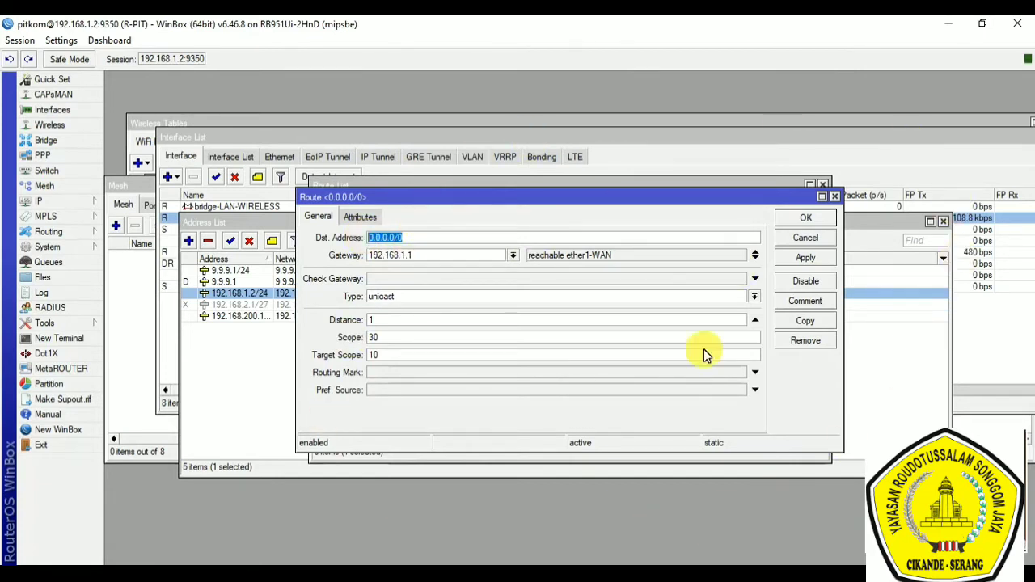
click(806, 218)
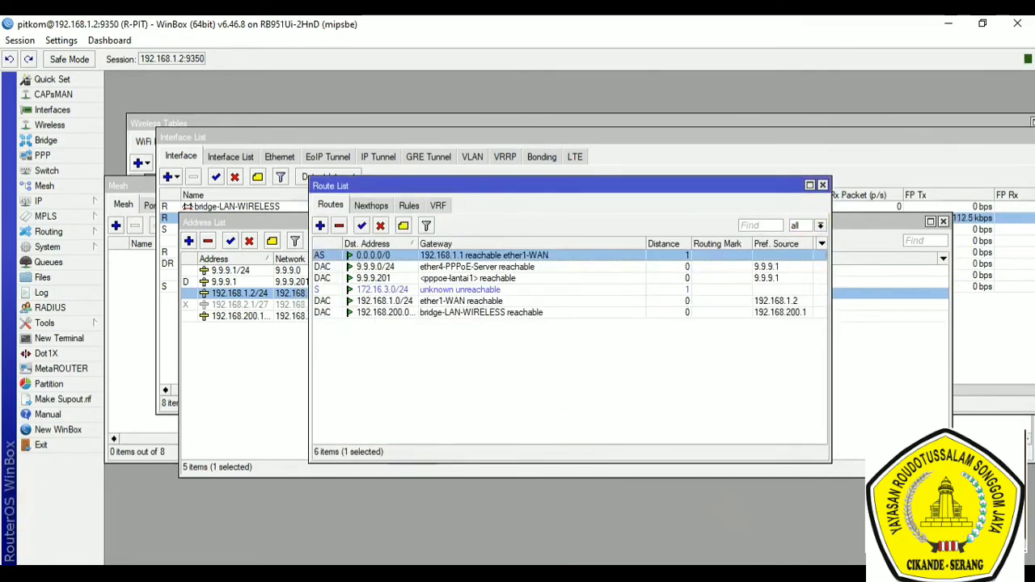
Step: Switch to the Notepad notes and highlight "NAT" in the Internet Gateway line
click(558, 574)
click(745, 427)
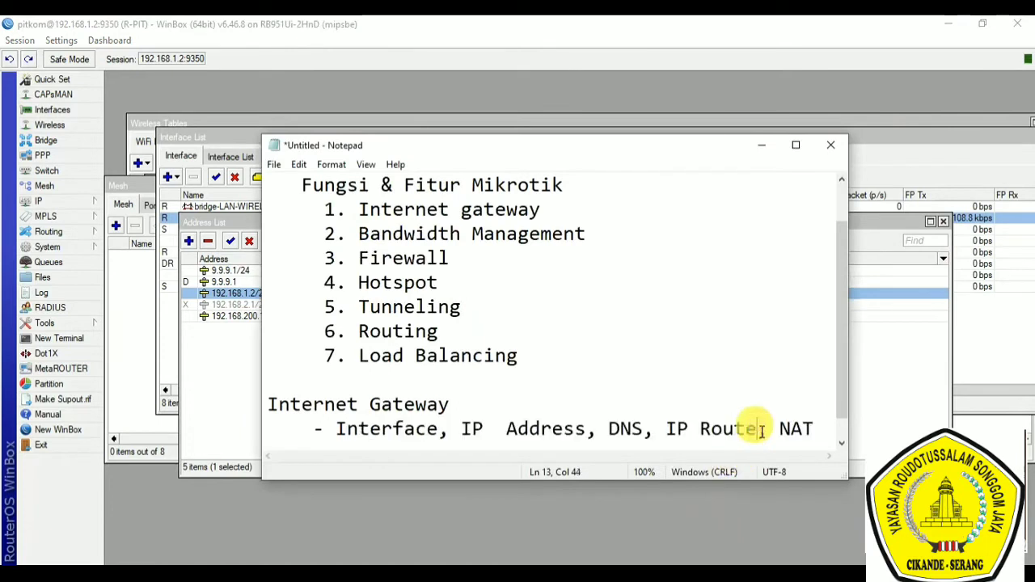
double_click(799, 430)
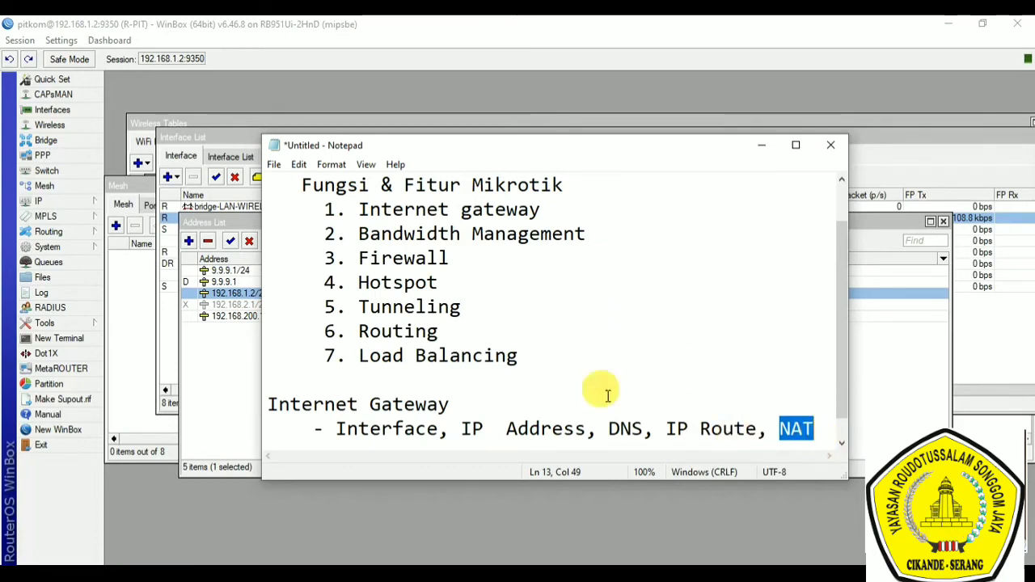
Step: Switch back to WinBox, examine the chain, out interface and action of firewall NAT rule 1, and close the rule
click(46, 206)
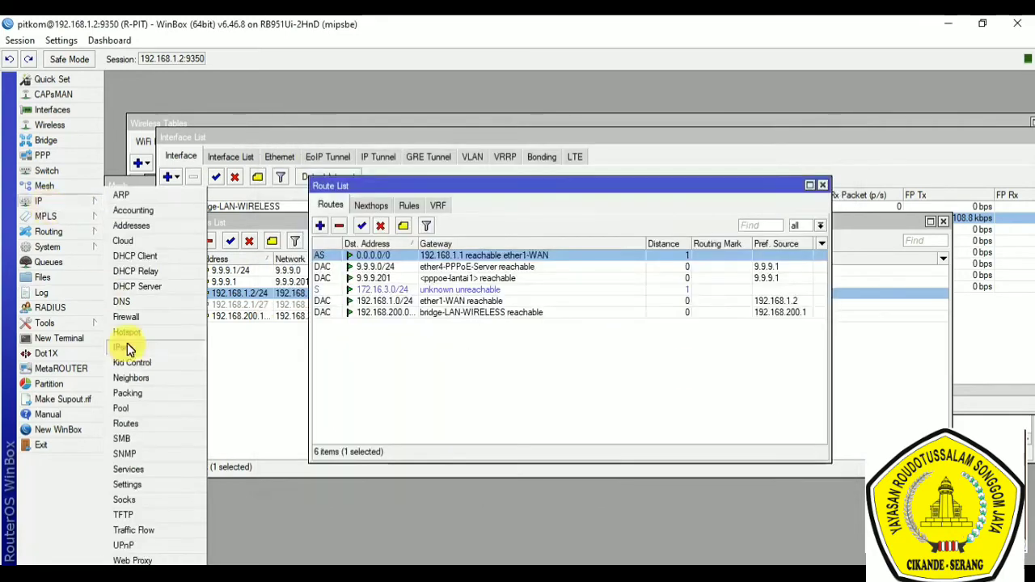
click(127, 318)
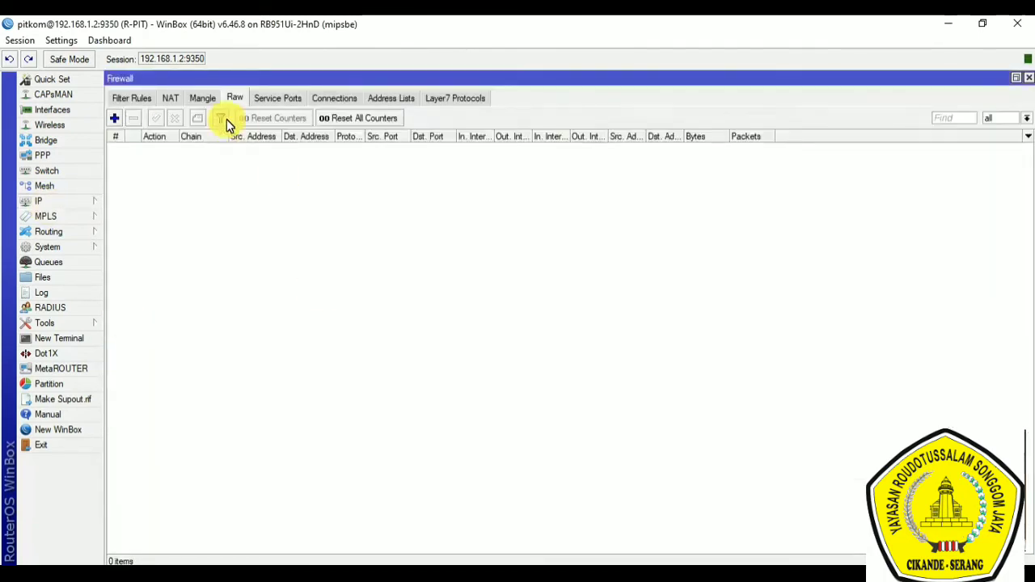
click(174, 101)
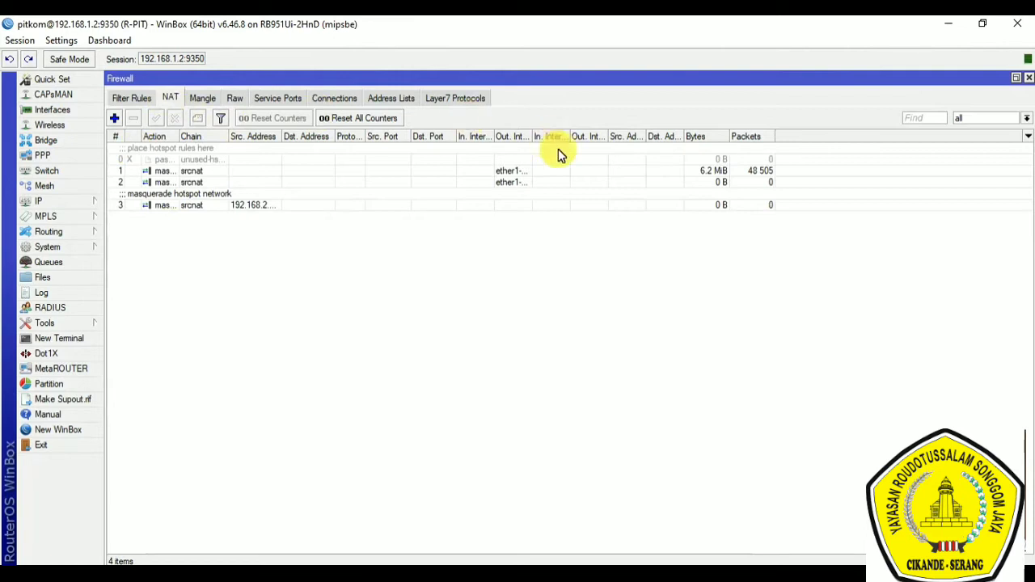
click(190, 173)
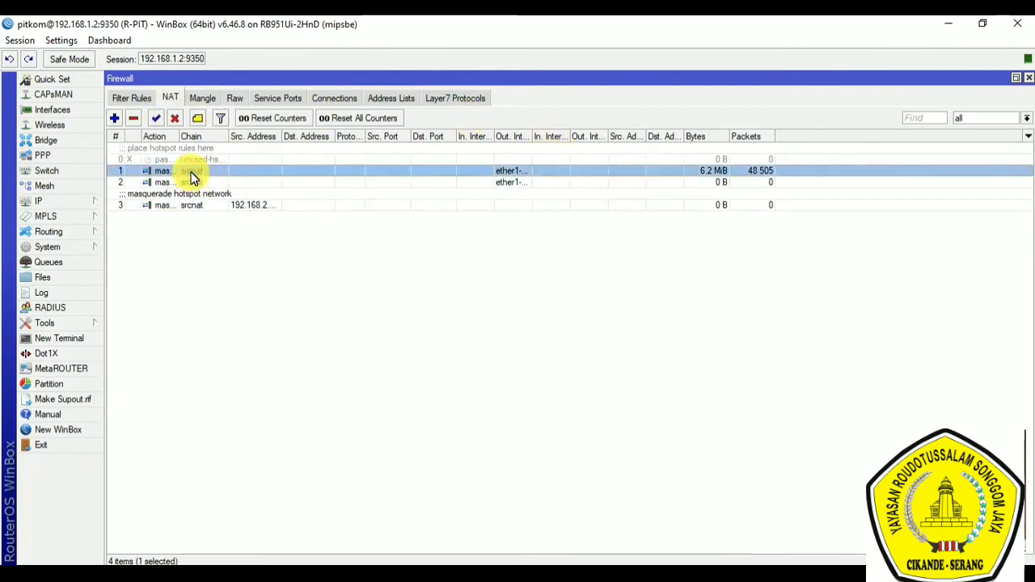
double_click(191, 175)
click(516, 191)
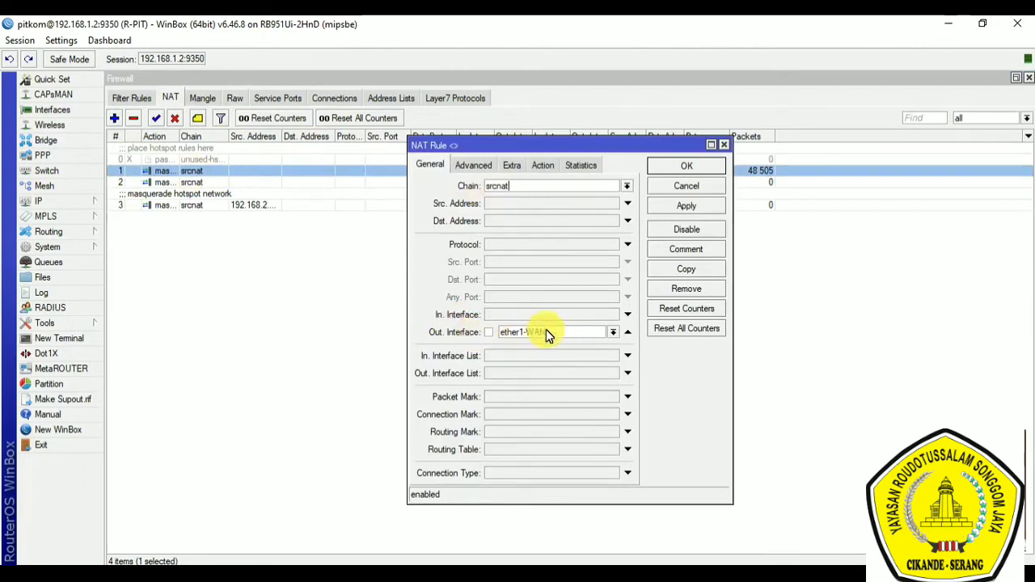
click(555, 170)
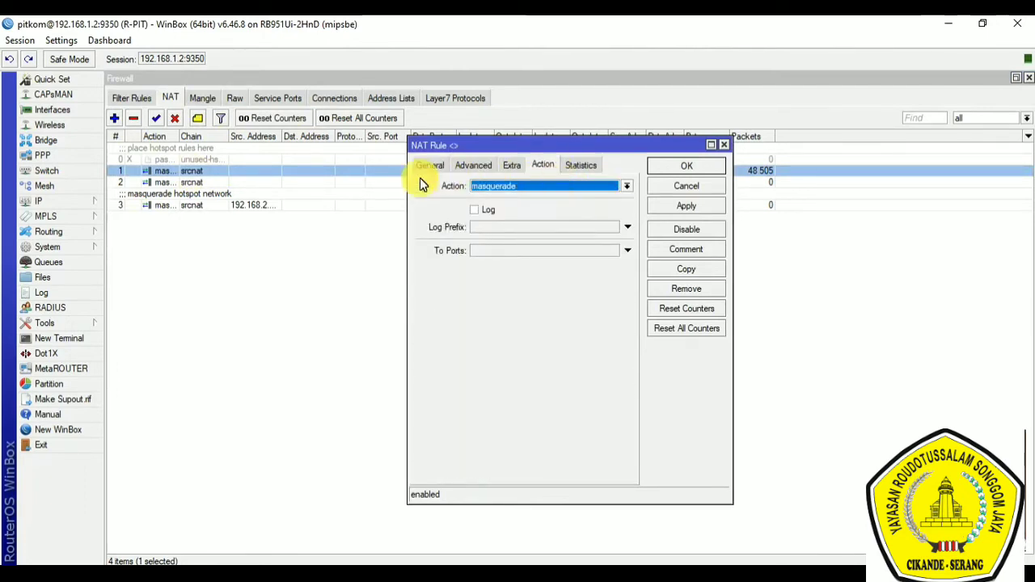
click(704, 168)
Step: Switch to the Notepad notes and add a "Bandwidth Management" heading below the Internet Gateway line, separated by a blank line
click(589, 575)
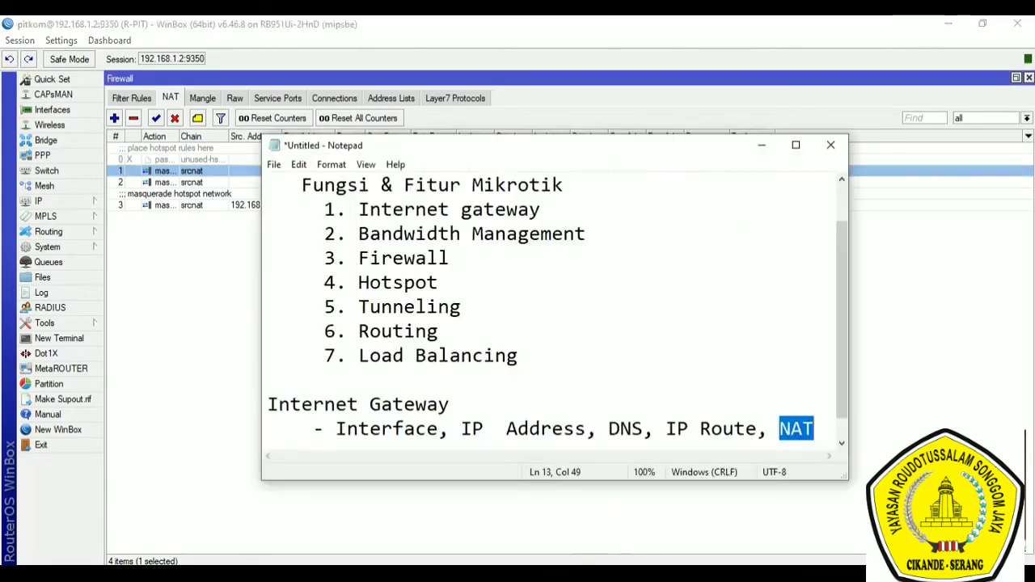
click(820, 433)
key(Return)
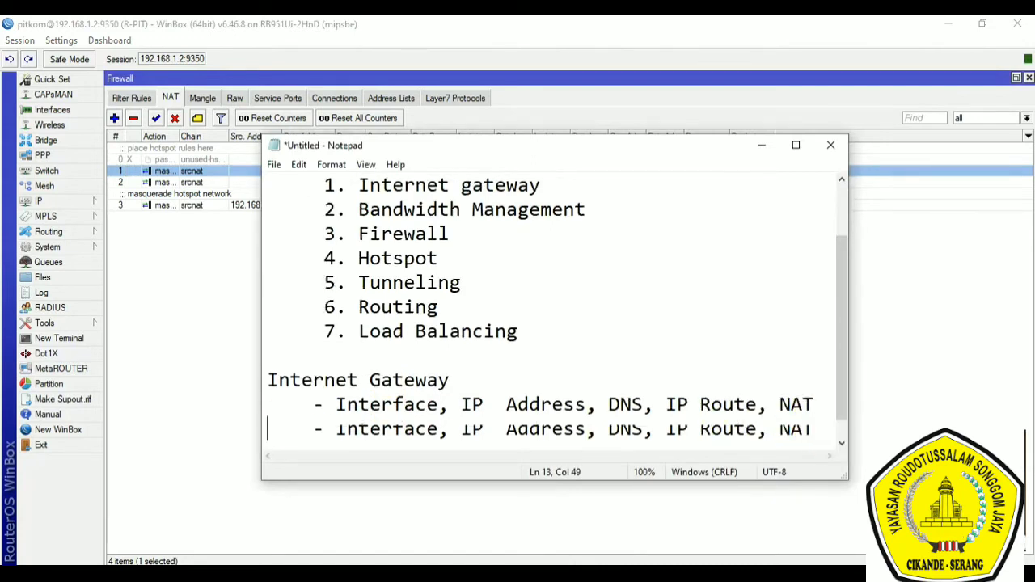
key(Return)
text(Band)
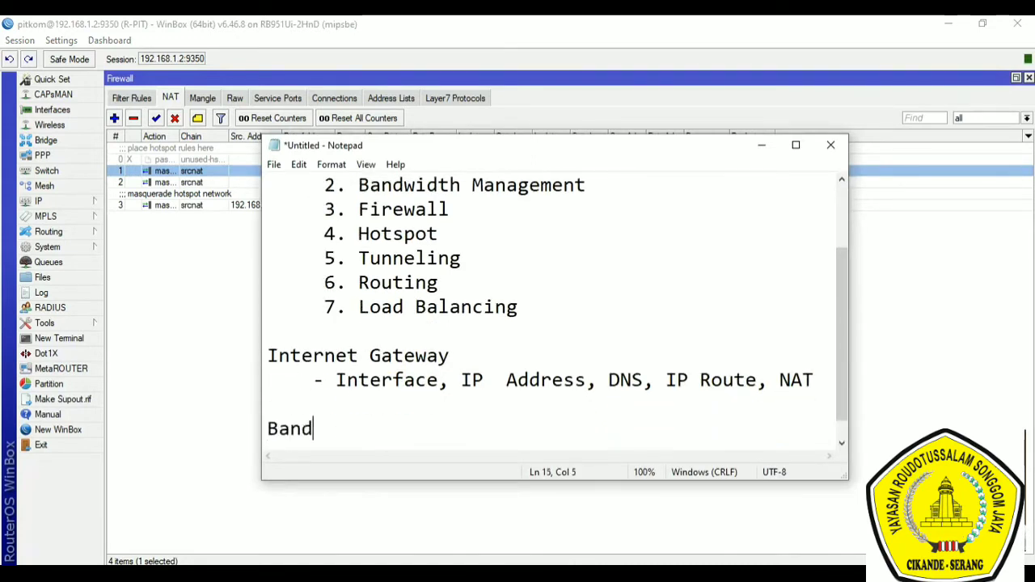
text(width Mana)
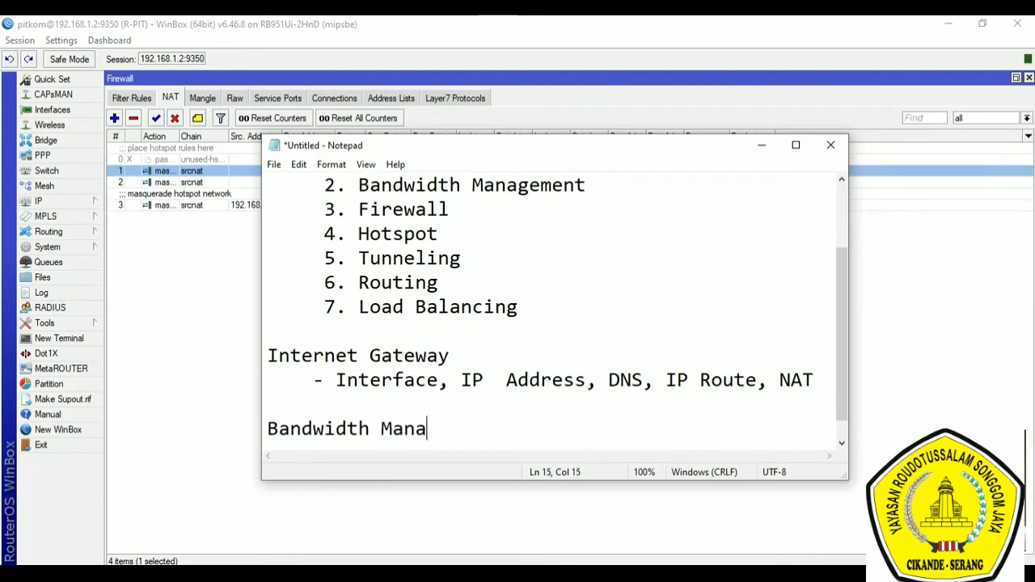
text(gement)
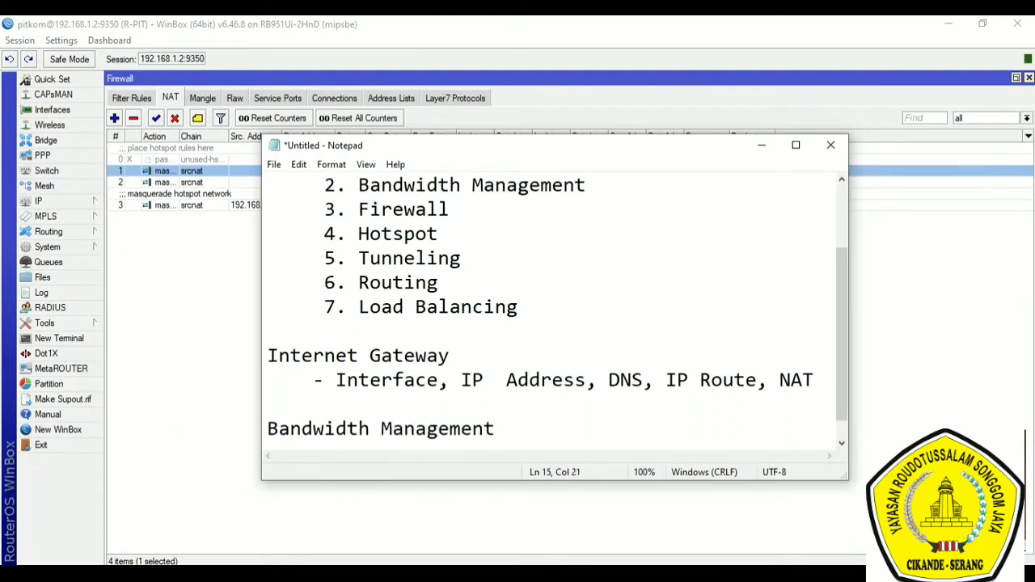
scroll(767, 340, up, 2)
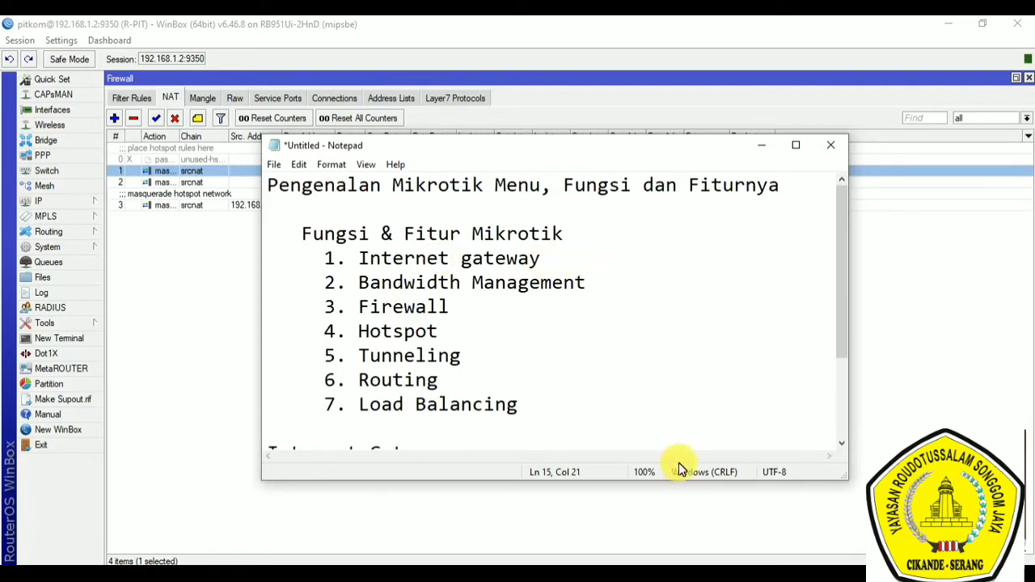
Step: Switch back to WinBox and compare the simple queues with the queue tree in the queue list
click(56, 264)
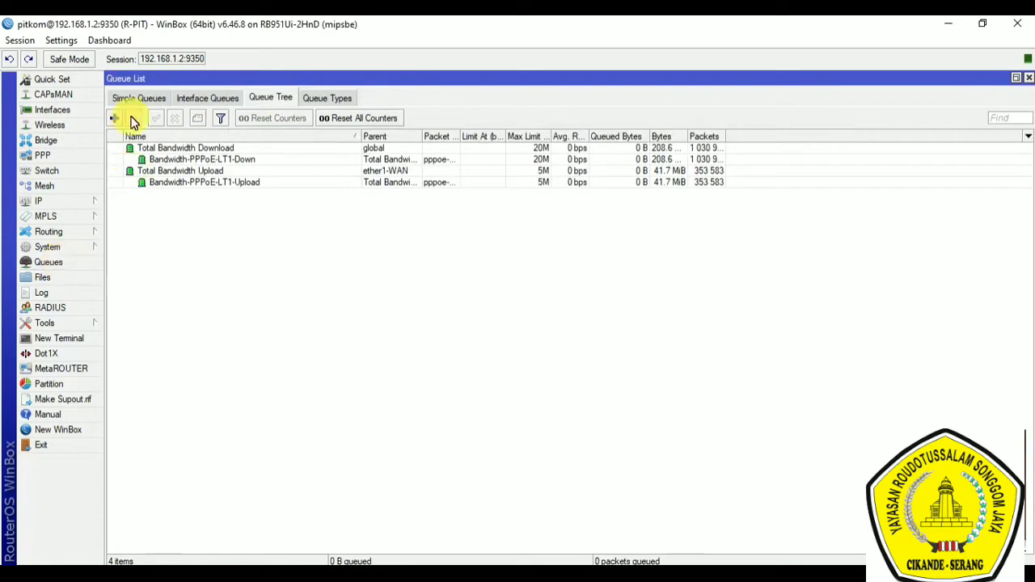
click(146, 96)
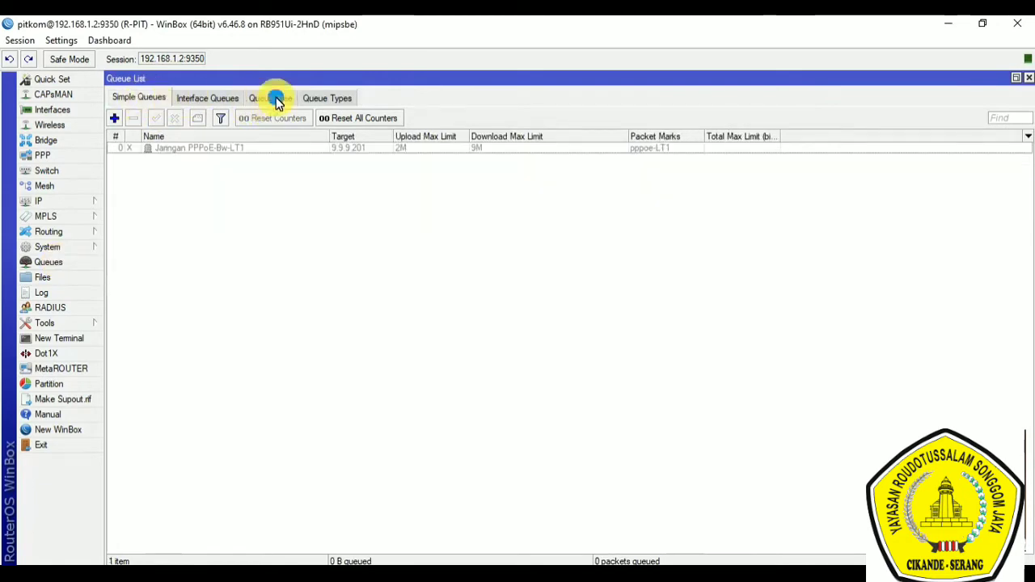
click(271, 98)
click(122, 97)
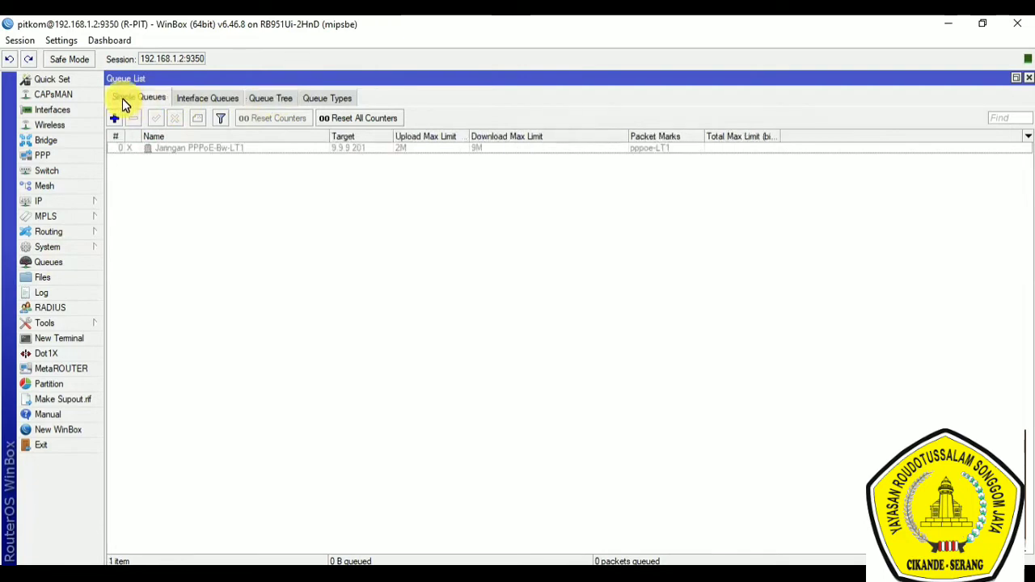
click(279, 102)
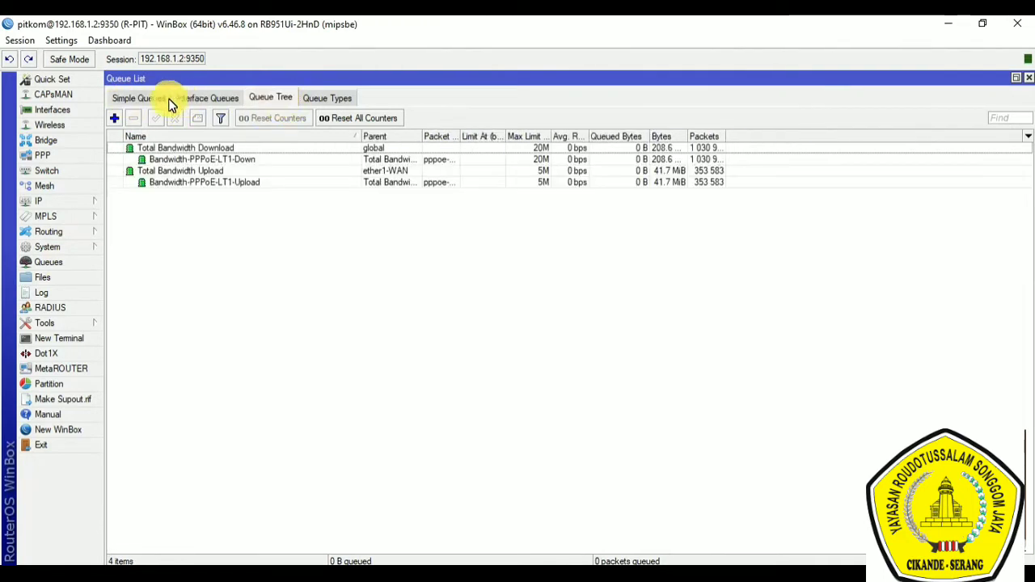
click(140, 99)
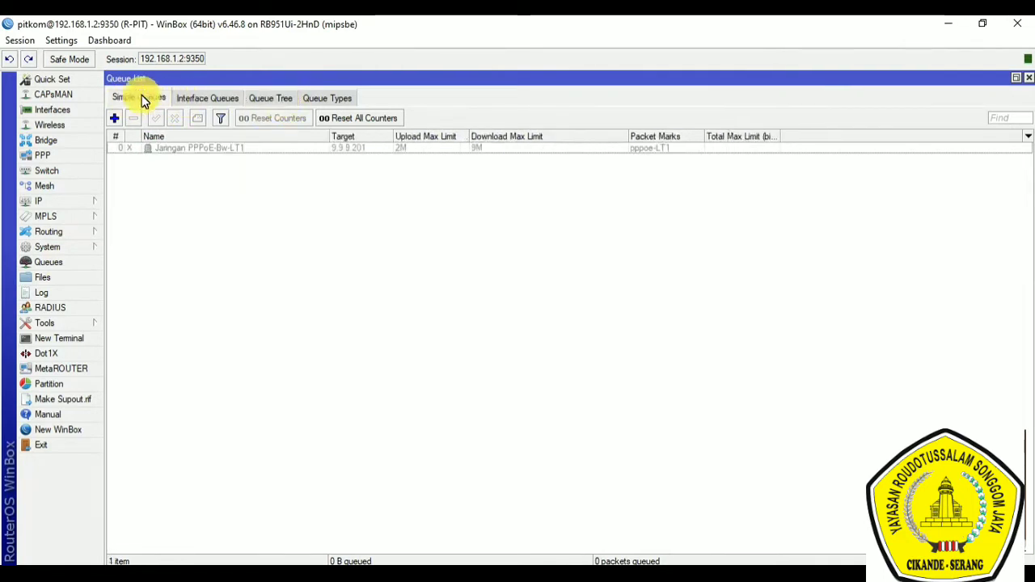
Step: Add a simple queue with the default name, target 0.0.0.0/0 and unlimited upload and download limits
click(115, 119)
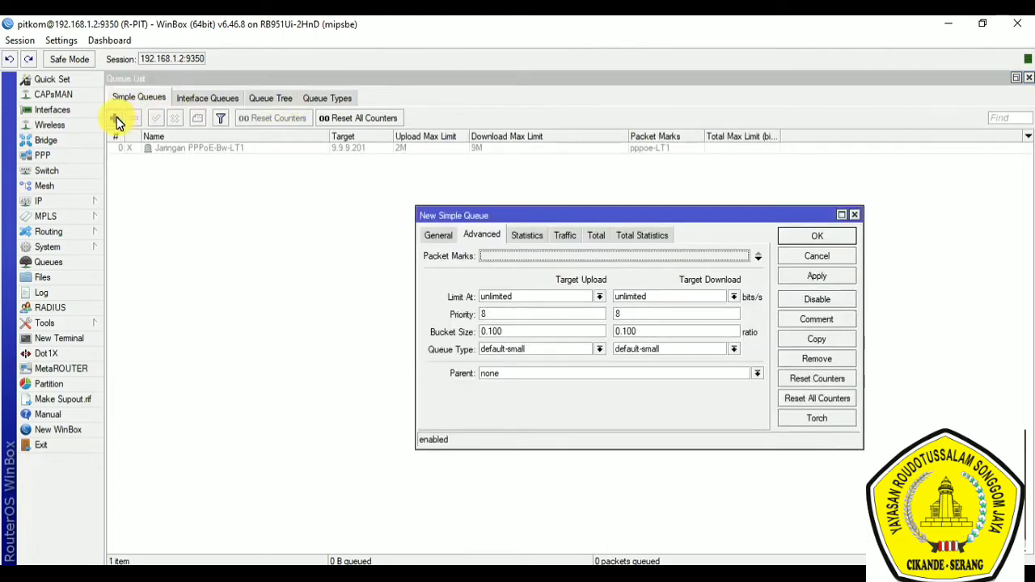
click(431, 239)
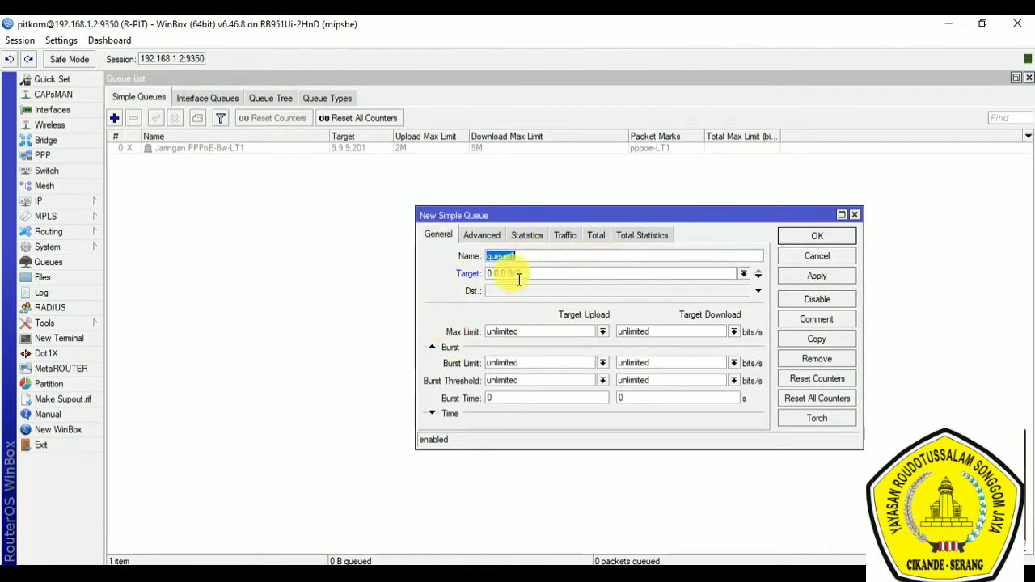
drag(544, 276, 444, 262)
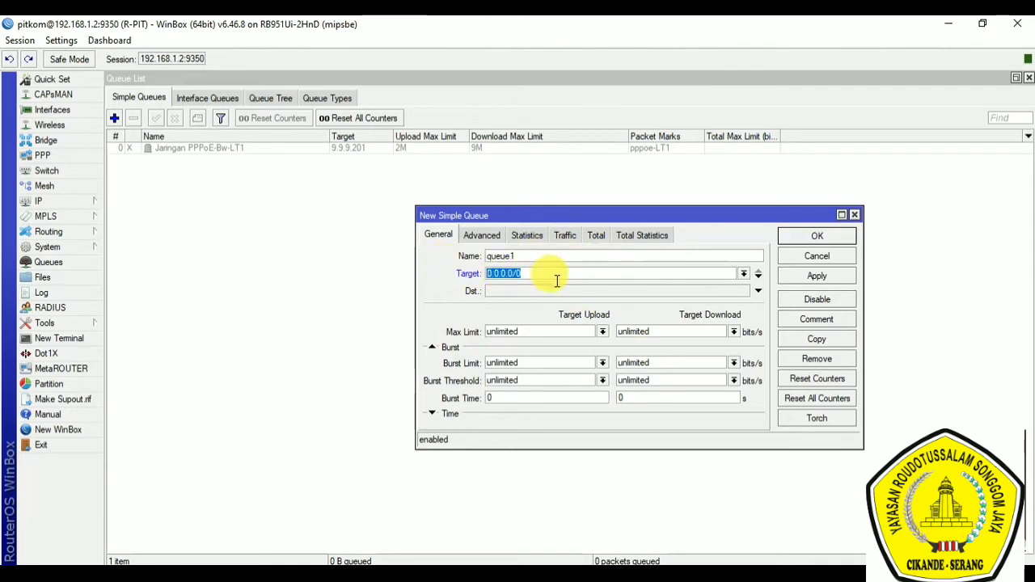
click(816, 236)
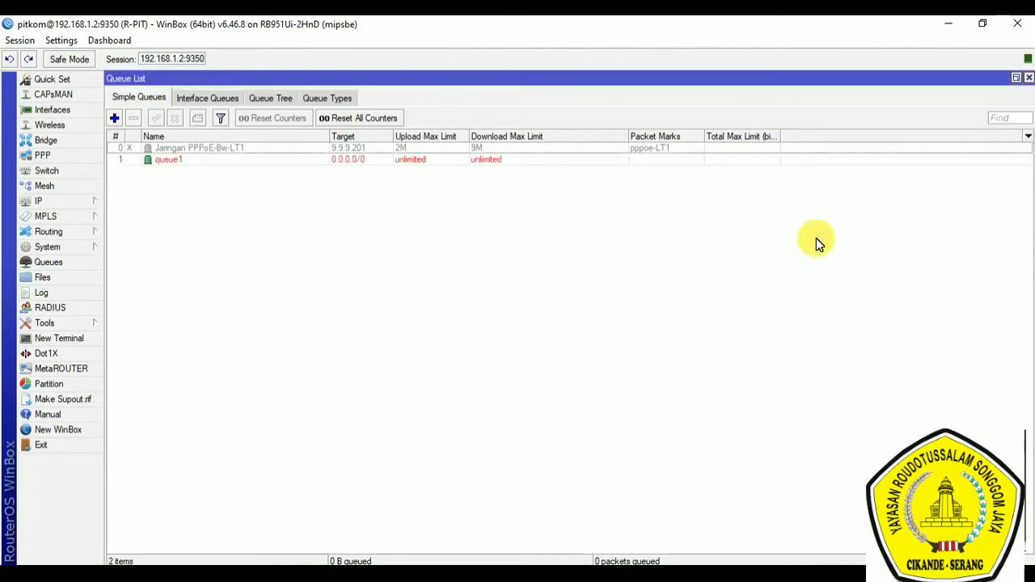
Step: Examine the general settings of the Total Bandwidth Download queue in the queue tree, and close it without changes
click(274, 100)
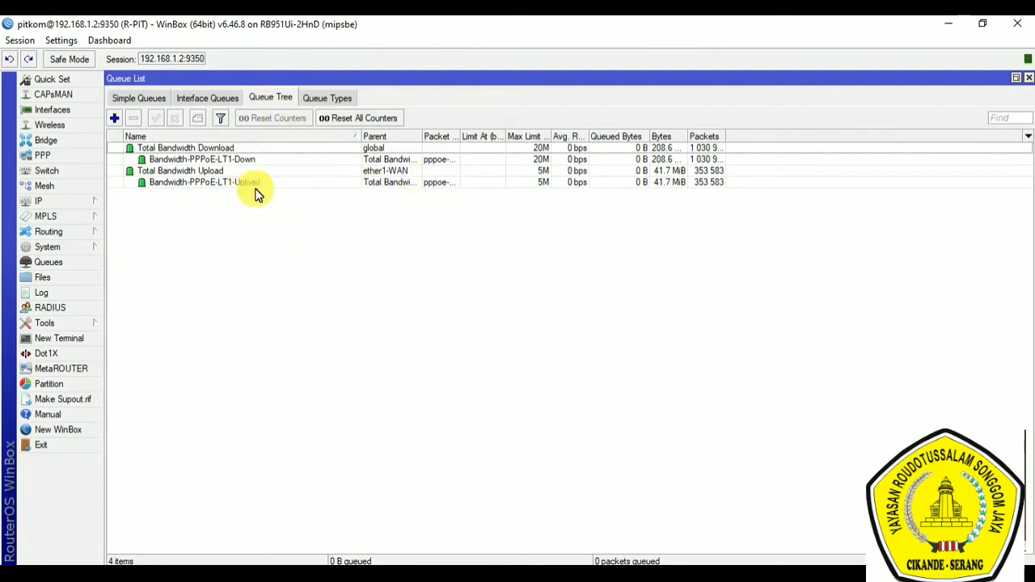
click(232, 148)
double_click(232, 148)
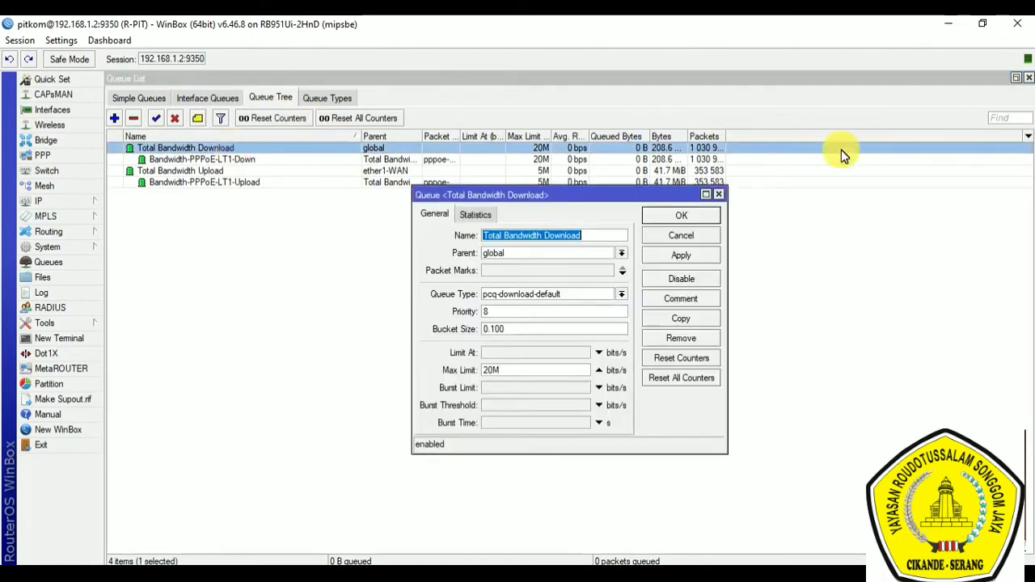
click(694, 234)
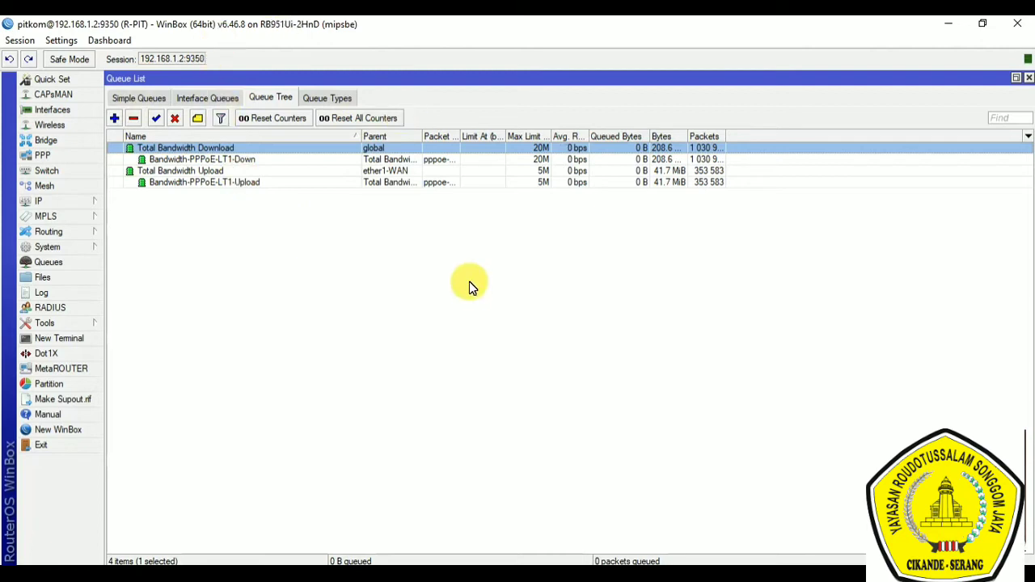
Step: Switch to the Notepad notes, highlight the Firewall item, and return to WinBox to show the firewall filter rules
click(581, 577)
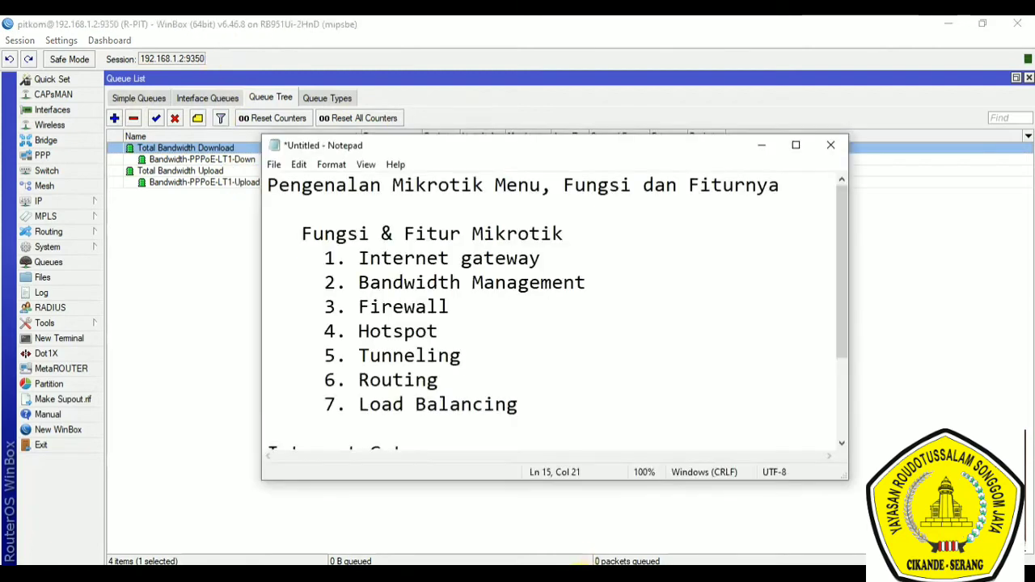
drag(356, 305, 467, 308)
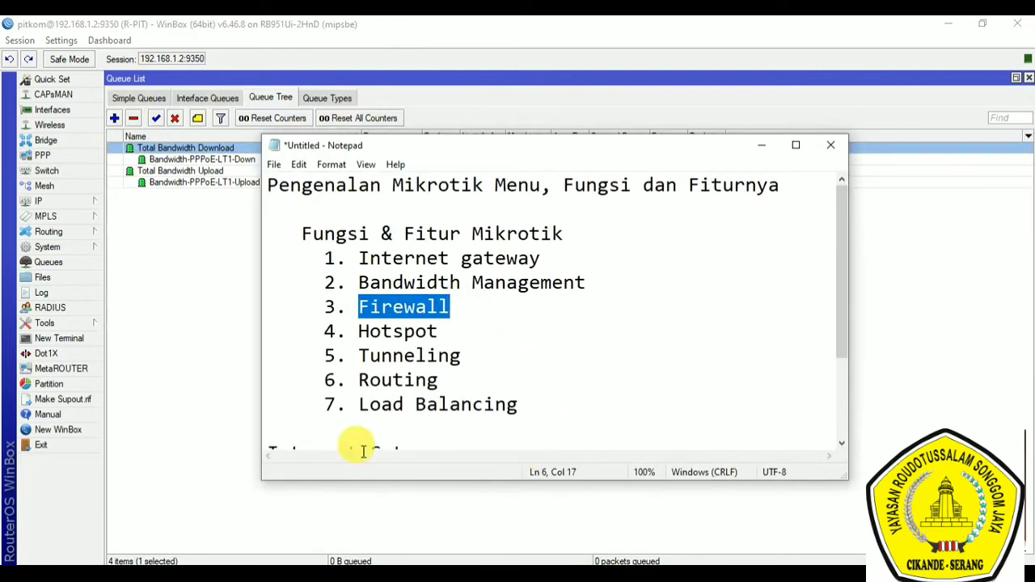
click(51, 201)
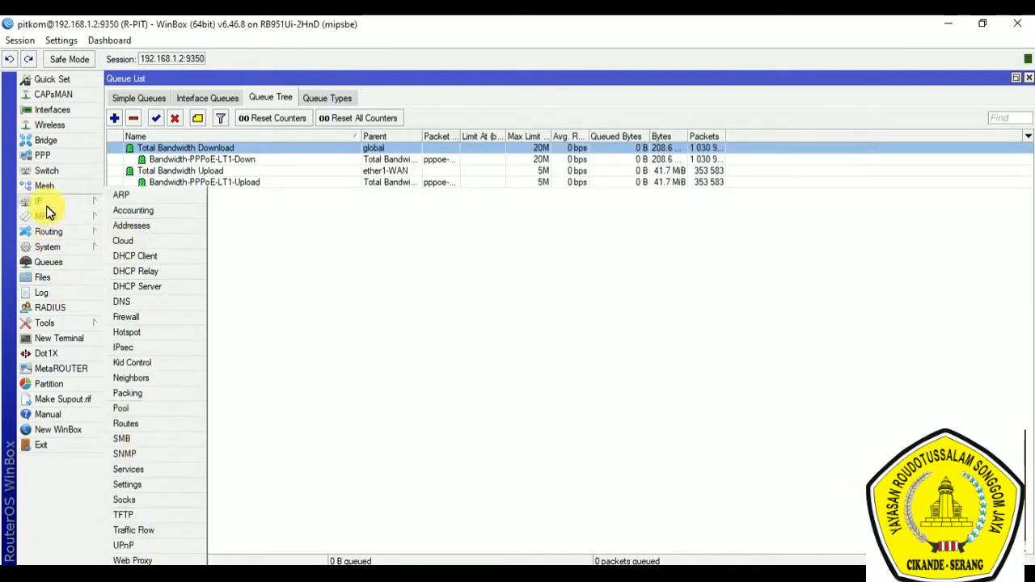
click(148, 319)
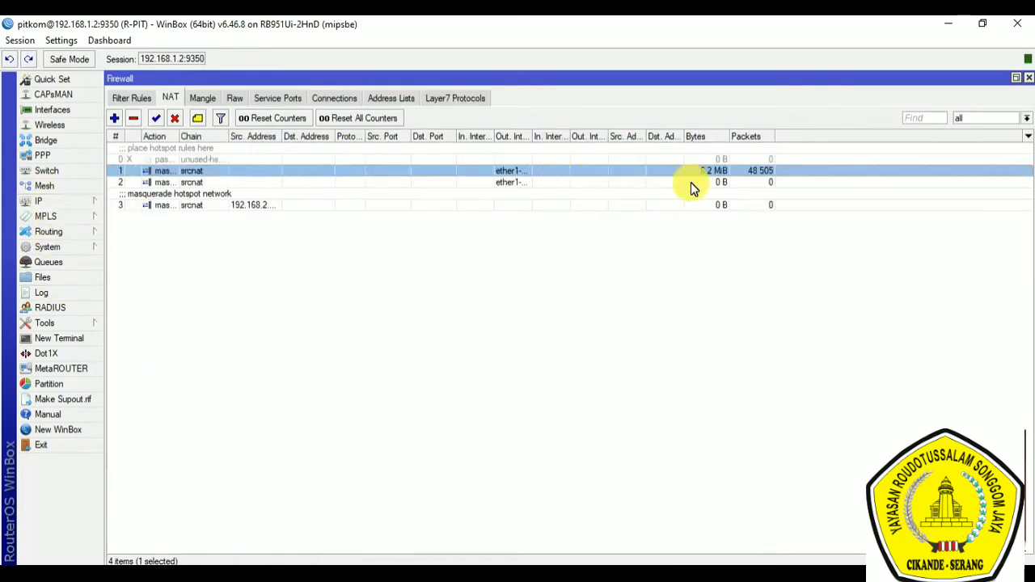
click(123, 97)
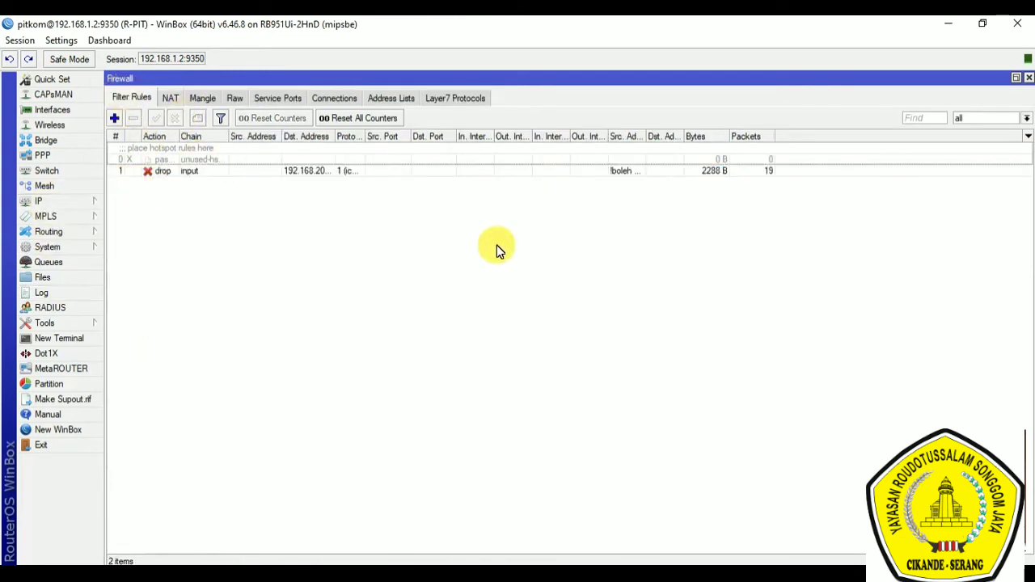
Step: Examine the destination address, protocol and action of the drop rule on the input chain, and close it without changes
click(360, 173)
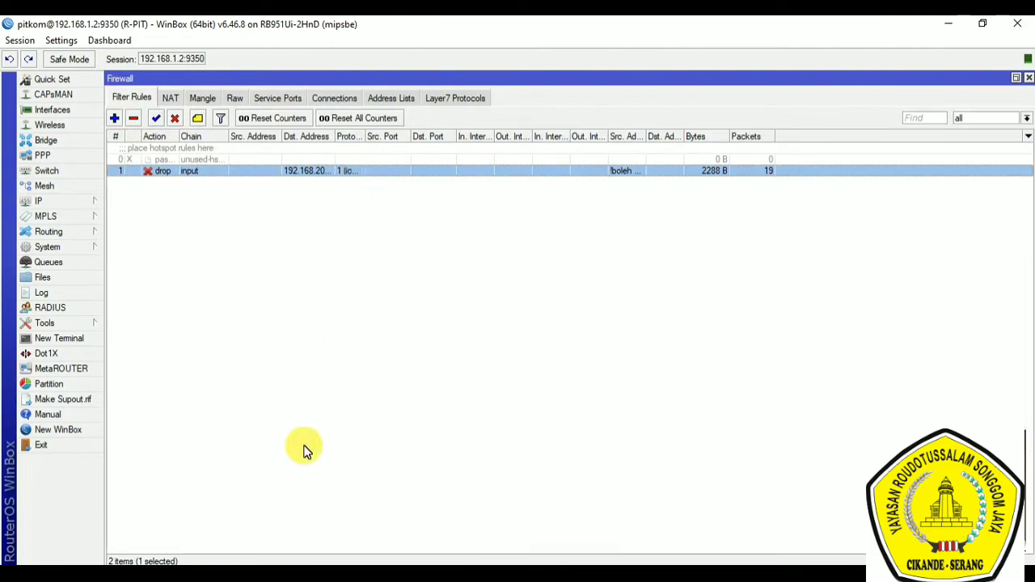
double_click(386, 170)
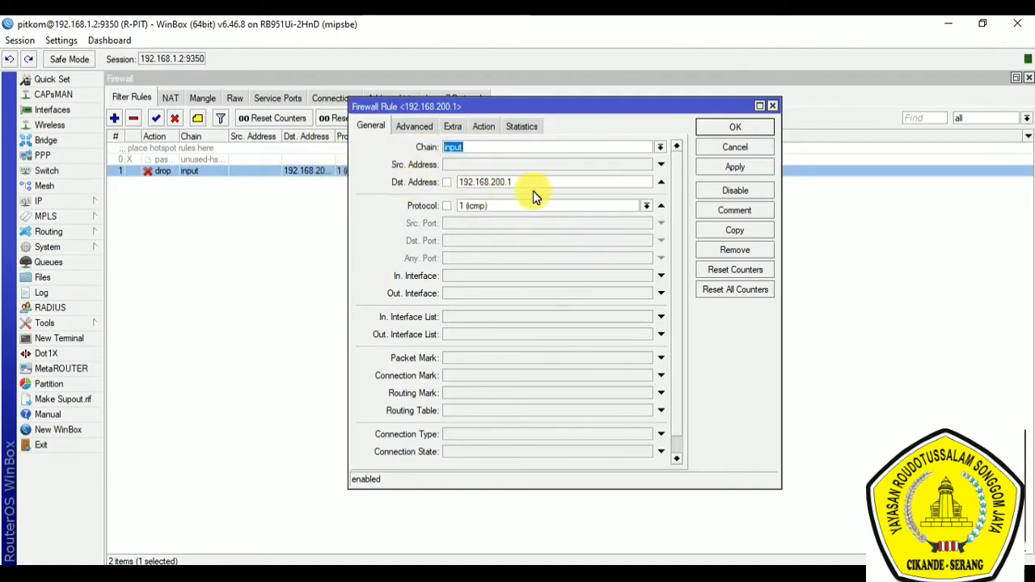
drag(520, 184, 436, 177)
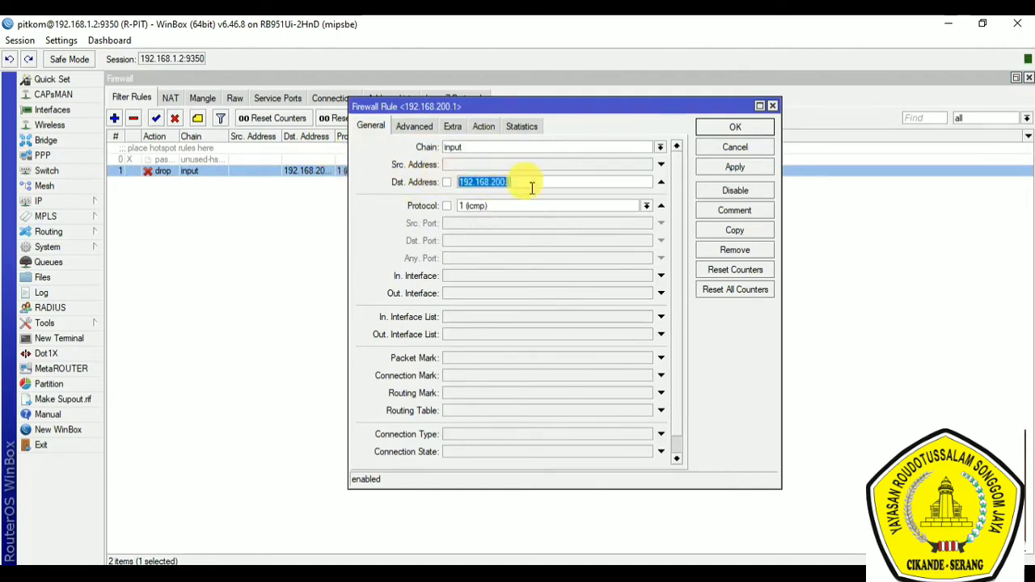
click(483, 127)
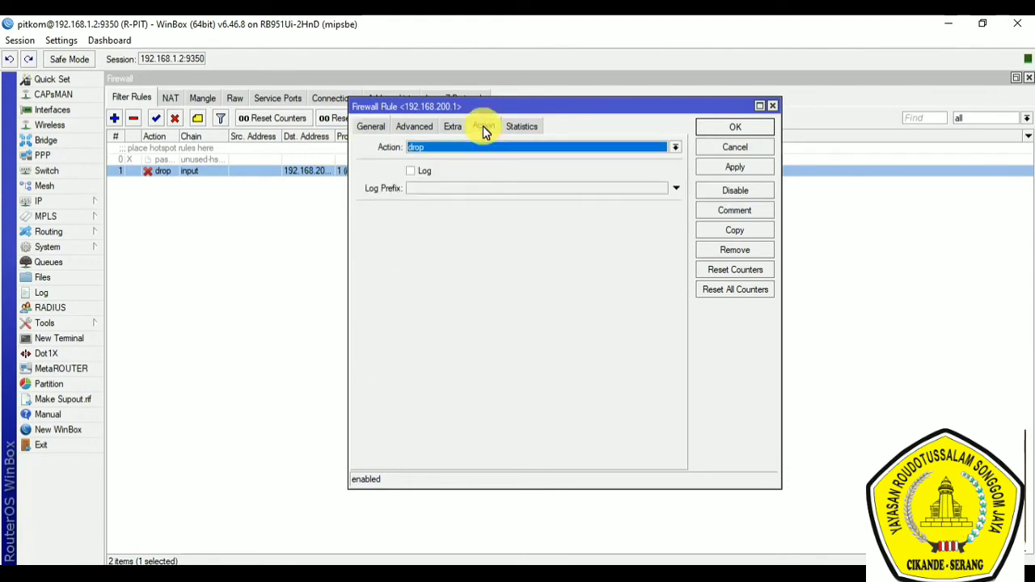
click(369, 127)
drag(528, 188, 456, 183)
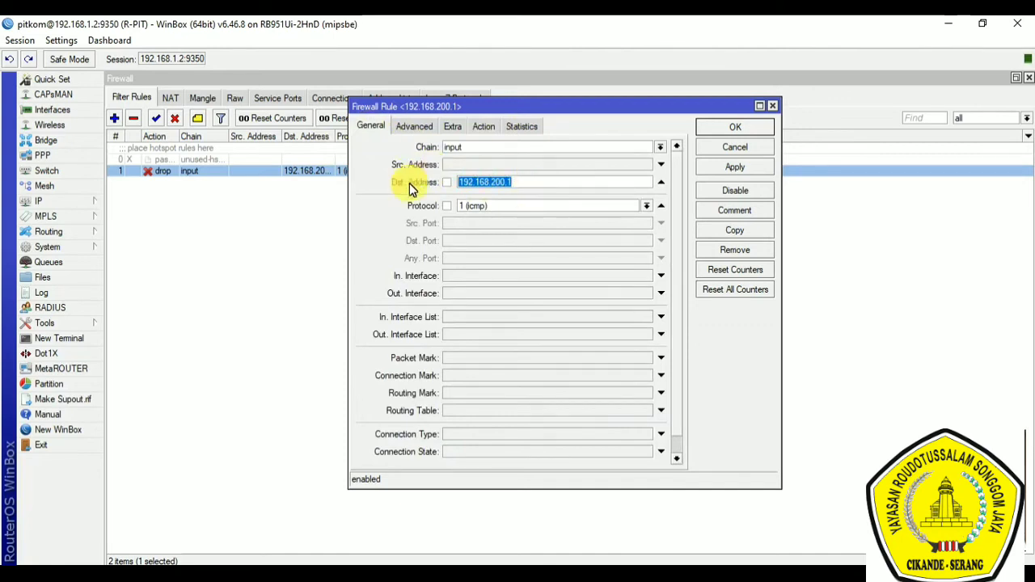
drag(501, 211, 429, 203)
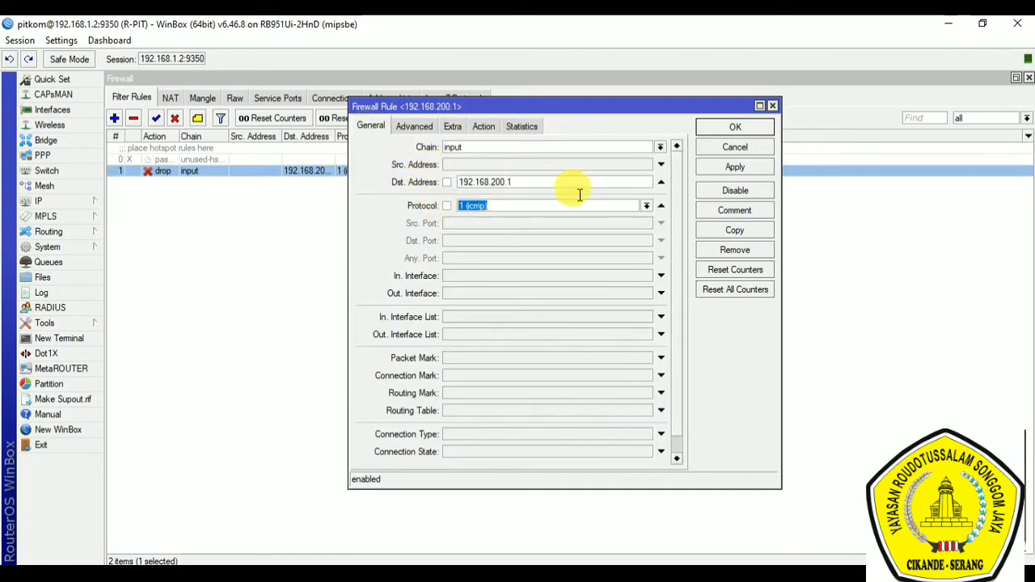
click(741, 147)
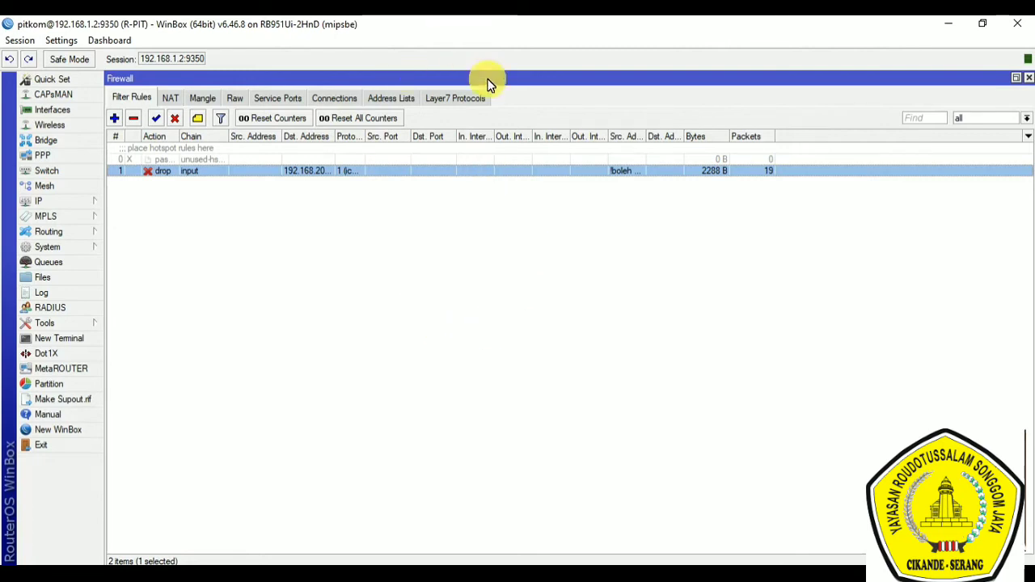
Step: Look through the firewall's NAT, mangle and raw rules
click(172, 99)
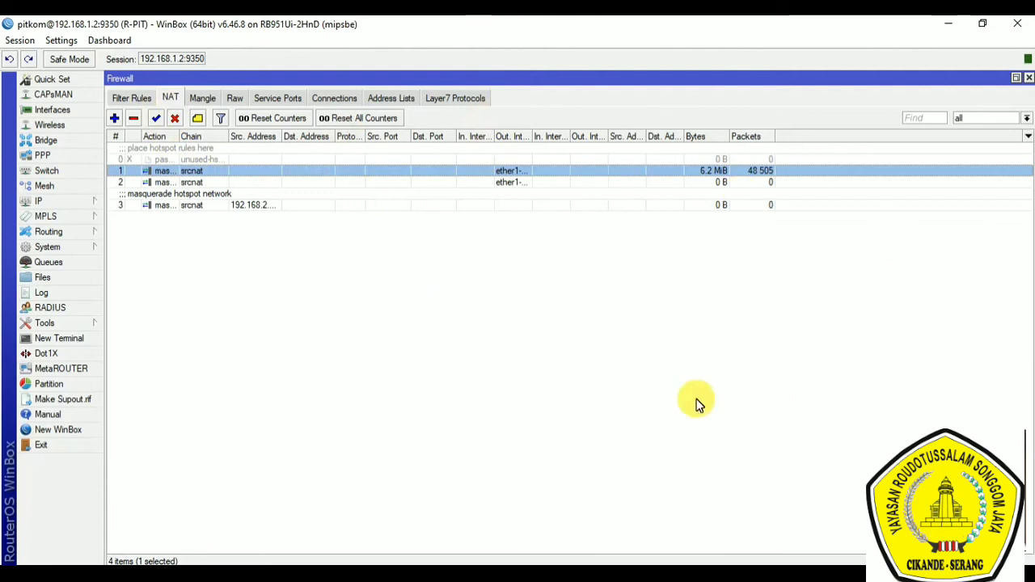
click(211, 99)
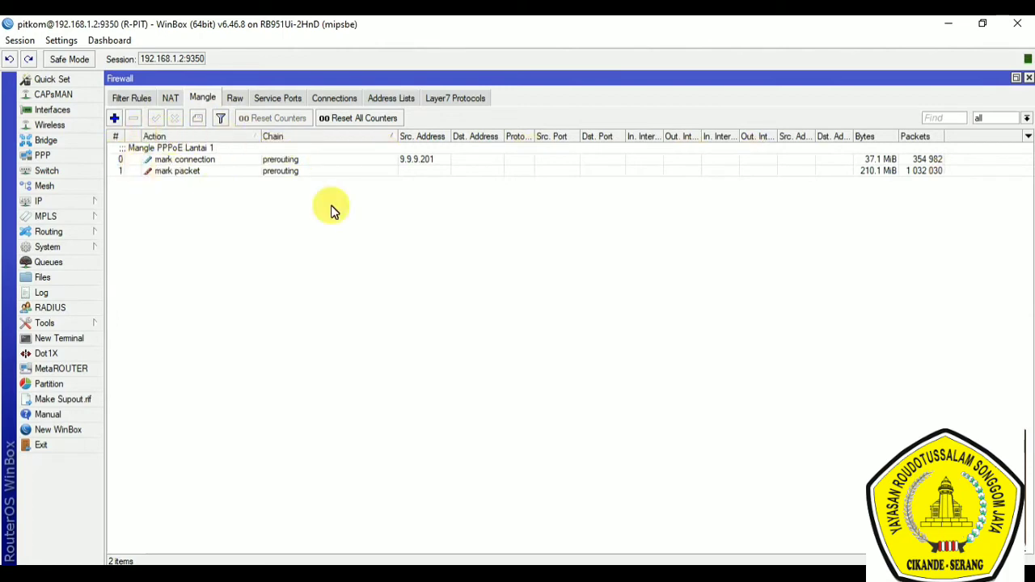
click(237, 100)
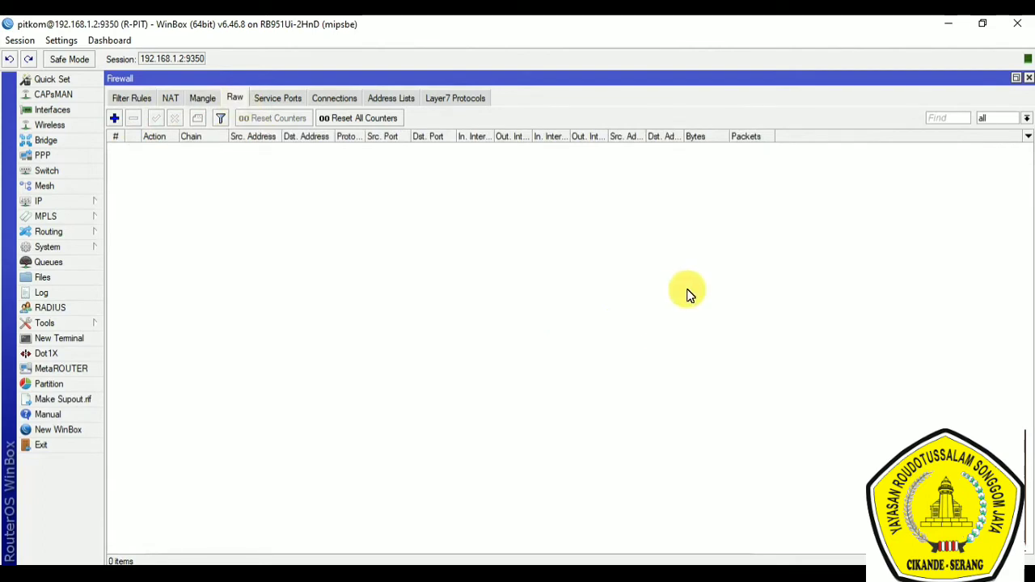
Step: Widen the name column of the firewall address lists and inspect the first two "boleh ping" entries, closing each without changes
click(404, 99)
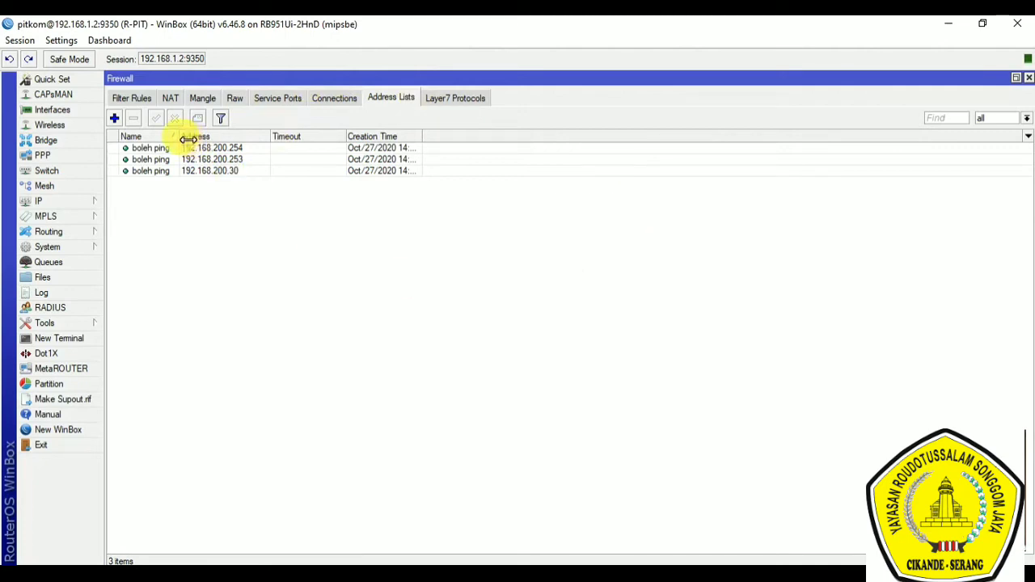
drag(188, 139, 274, 138)
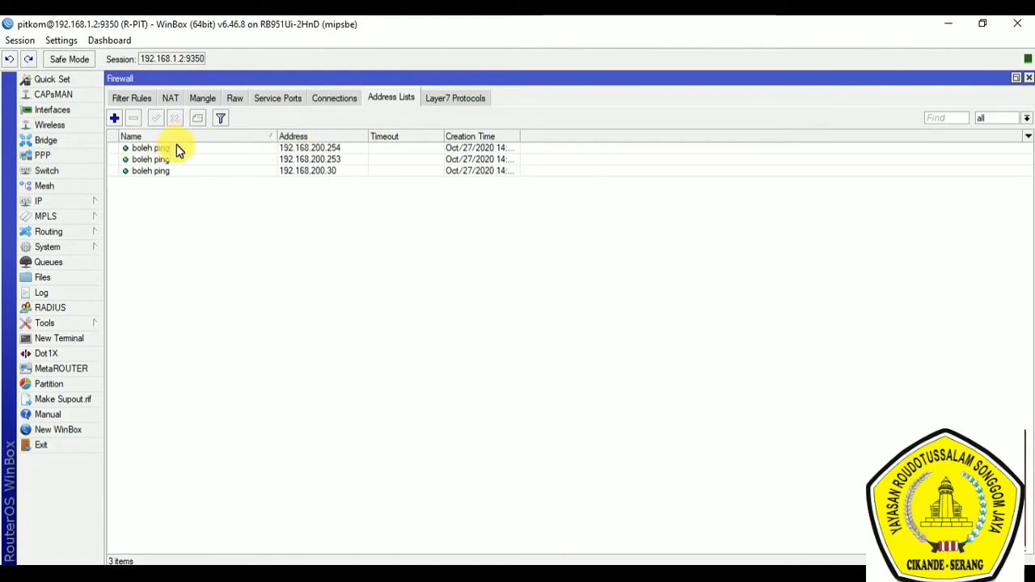
double_click(162, 153)
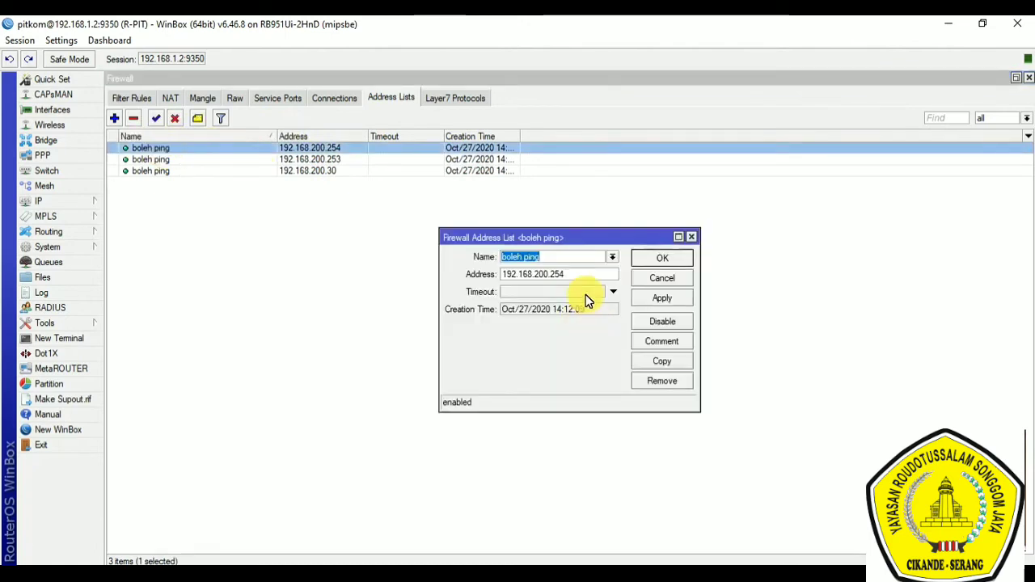
drag(585, 275, 478, 248)
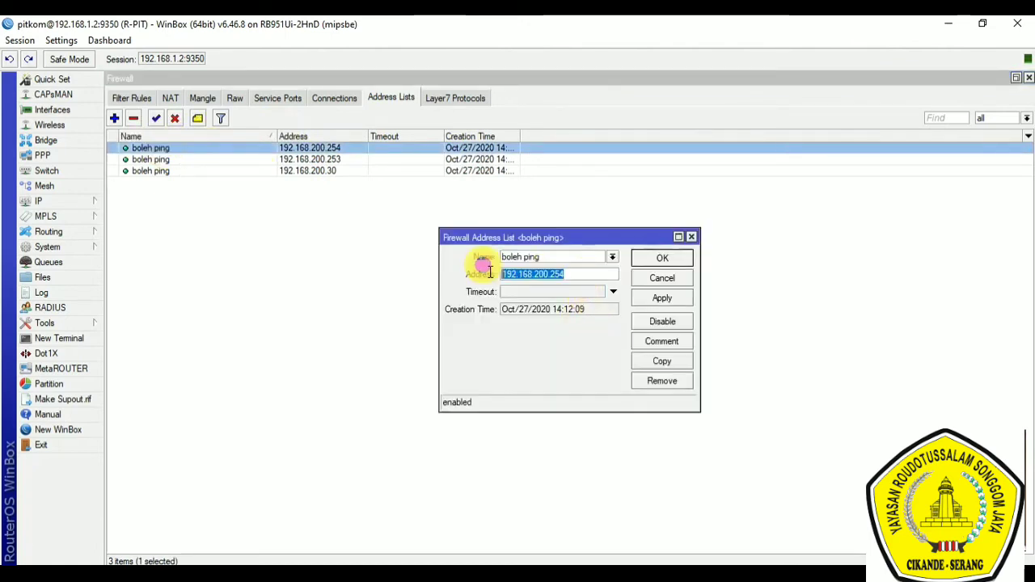
click(662, 278)
double_click(324, 160)
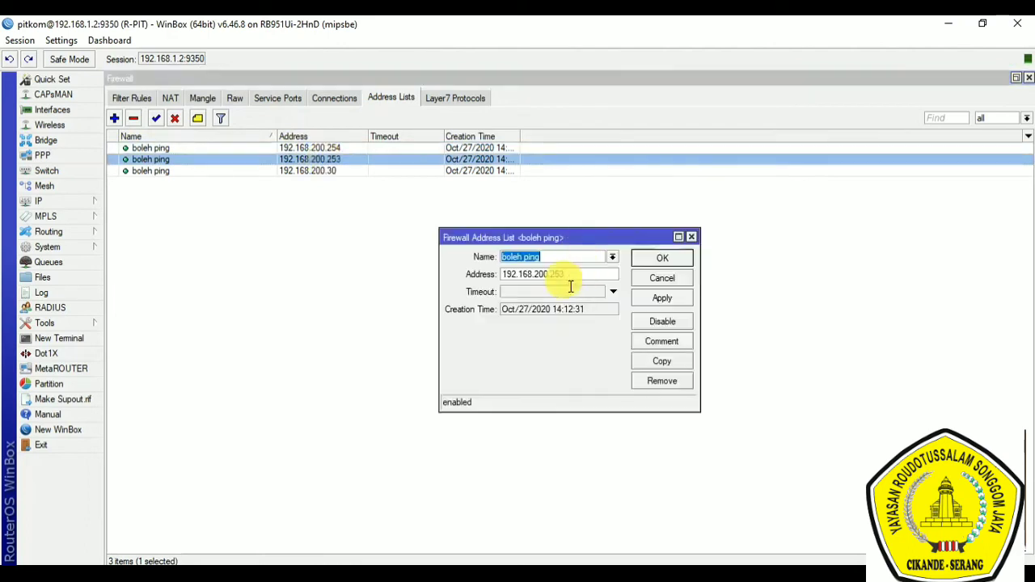
click(663, 277)
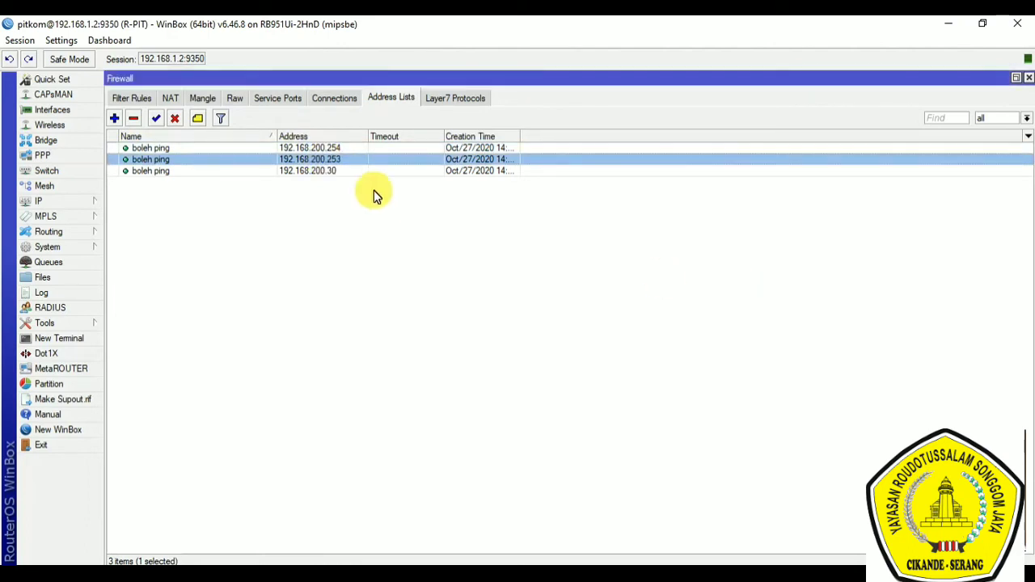
Step: Inspect the regular expression of the youtube Layer7 protocol, and close the entry
click(459, 99)
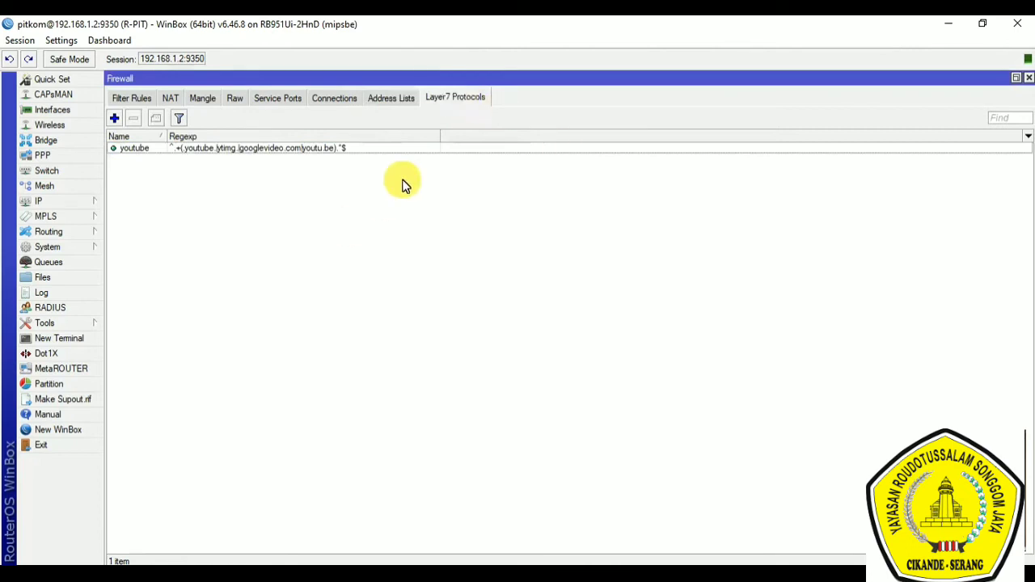
double_click(327, 149)
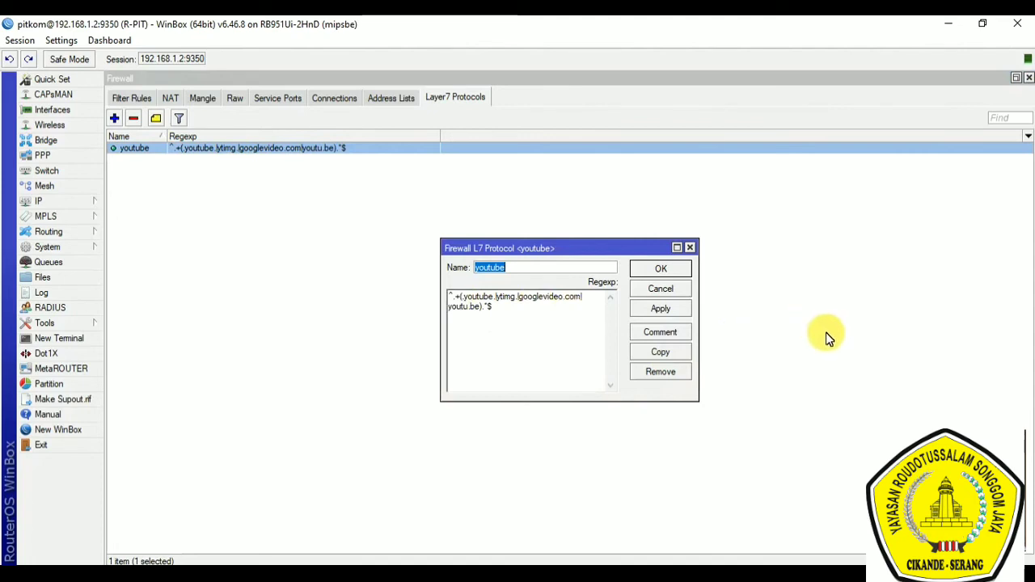
click(660, 270)
Step: Switch to the Notepad notes and highlight the Hotspot item in the feature list
key(alt+Tab)
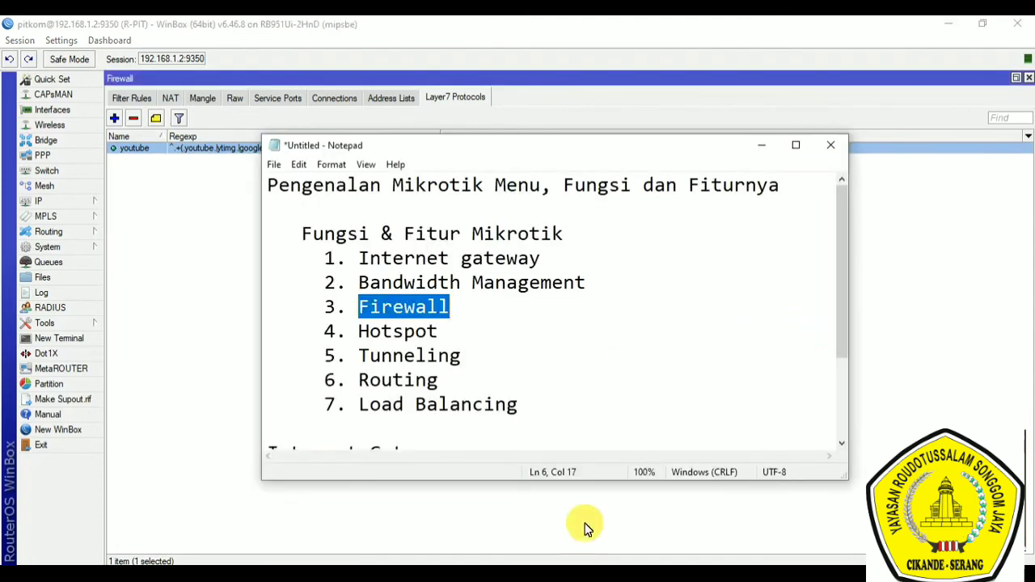
click(360, 333)
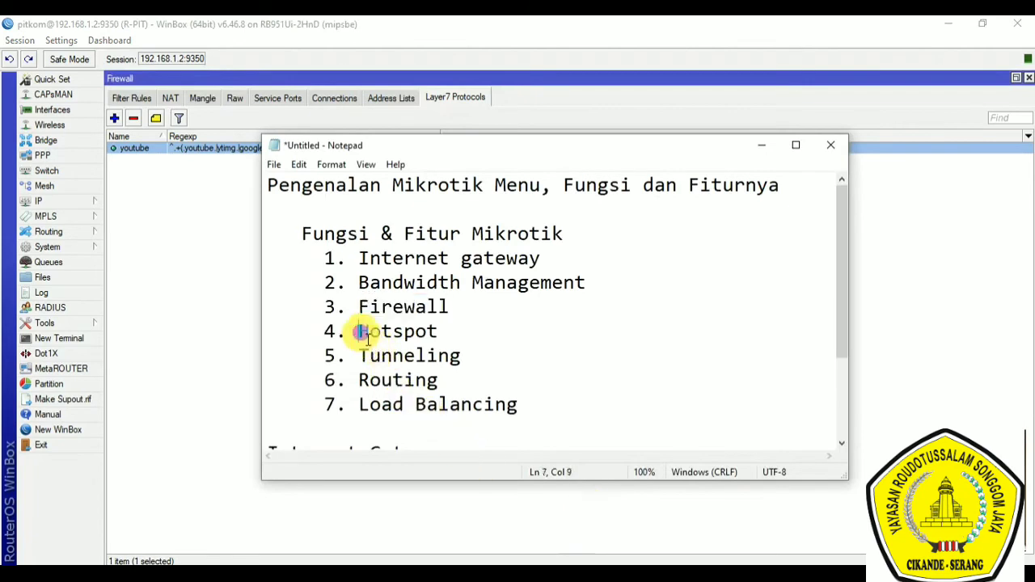
drag(361, 333, 499, 351)
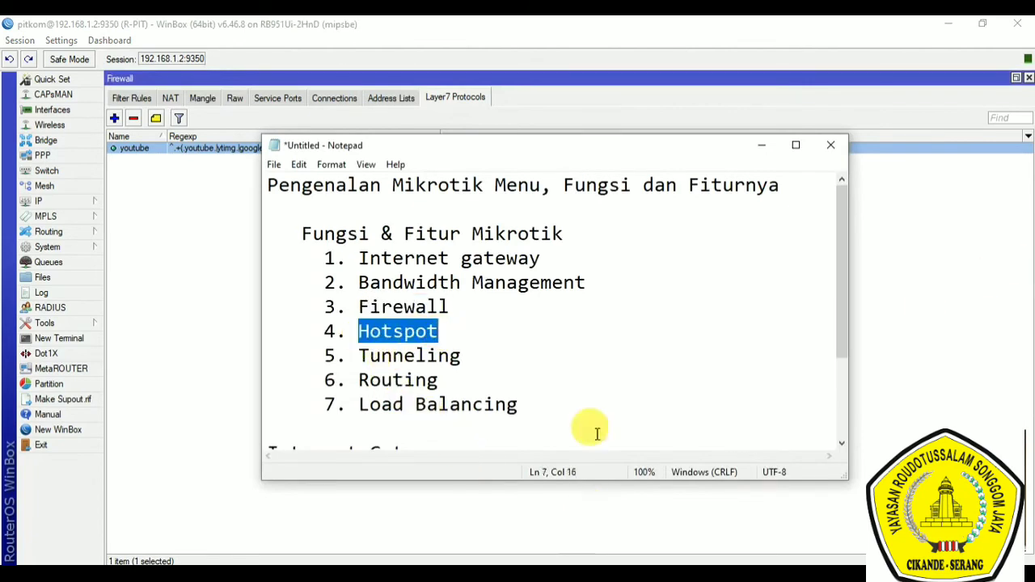
Step: Switch back to WinBox, show the hotspot servers list, and reposition the Hotspot window
click(50, 202)
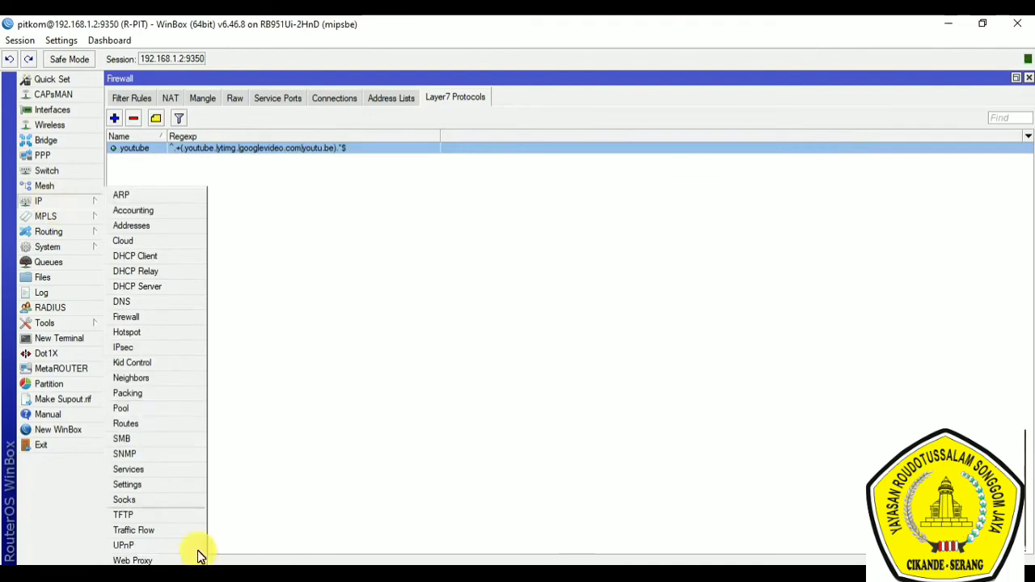
click(146, 335)
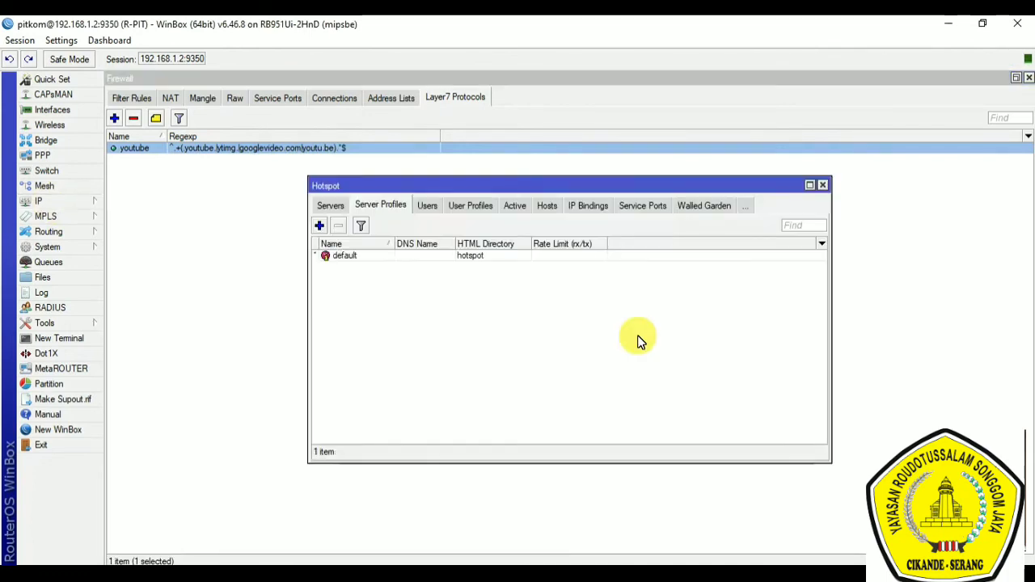
click(325, 202)
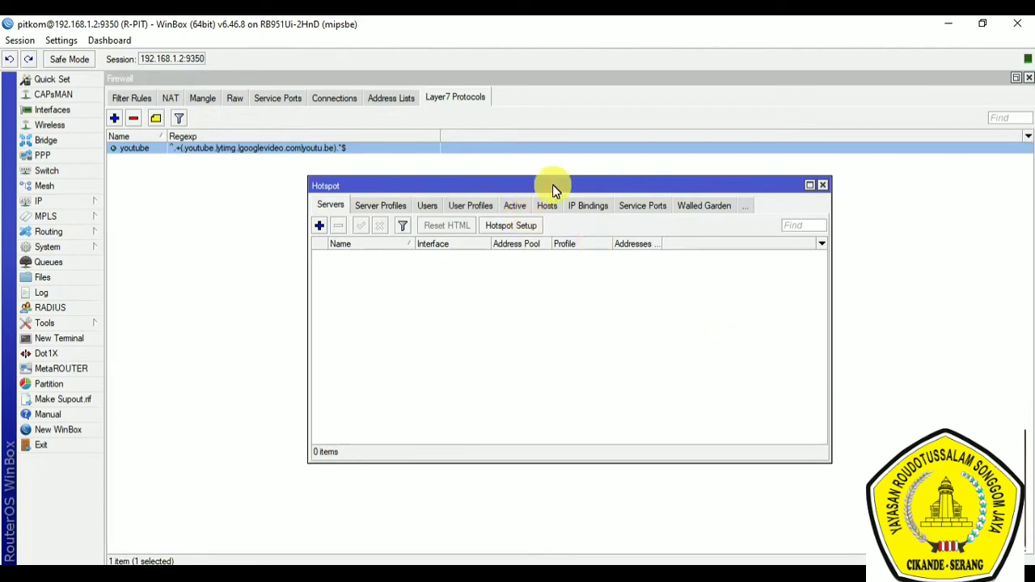
drag(553, 186, 486, 169)
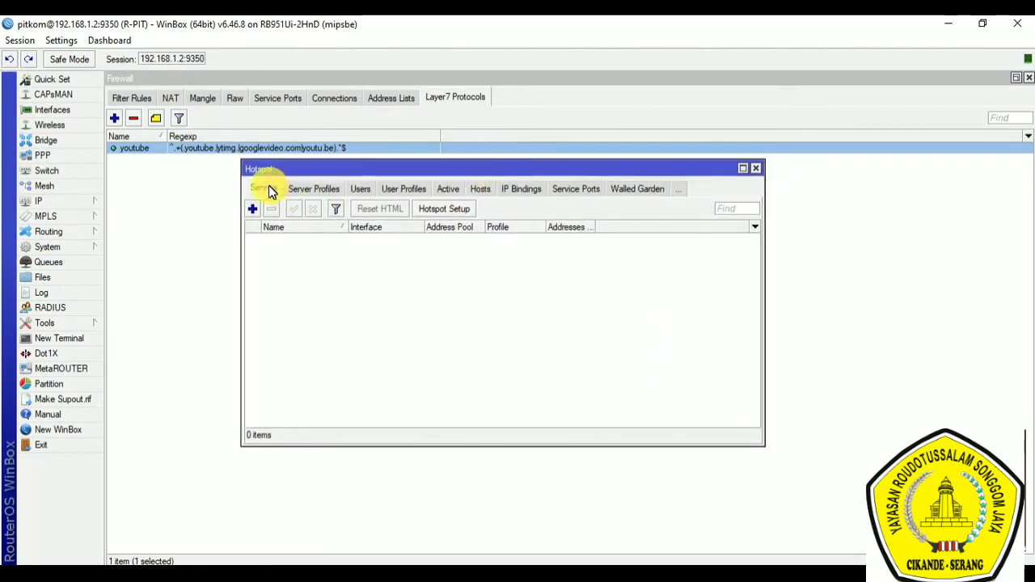
Step: Start the hotspot setup, choose ether2-LAN as the hotspot interface, and close the wizard without completing it
click(444, 211)
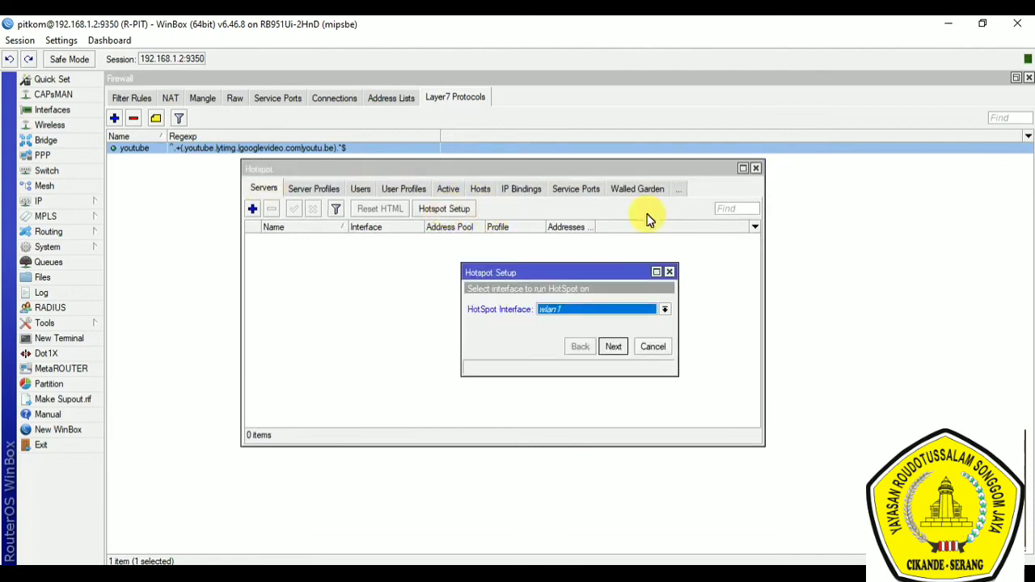
click(664, 310)
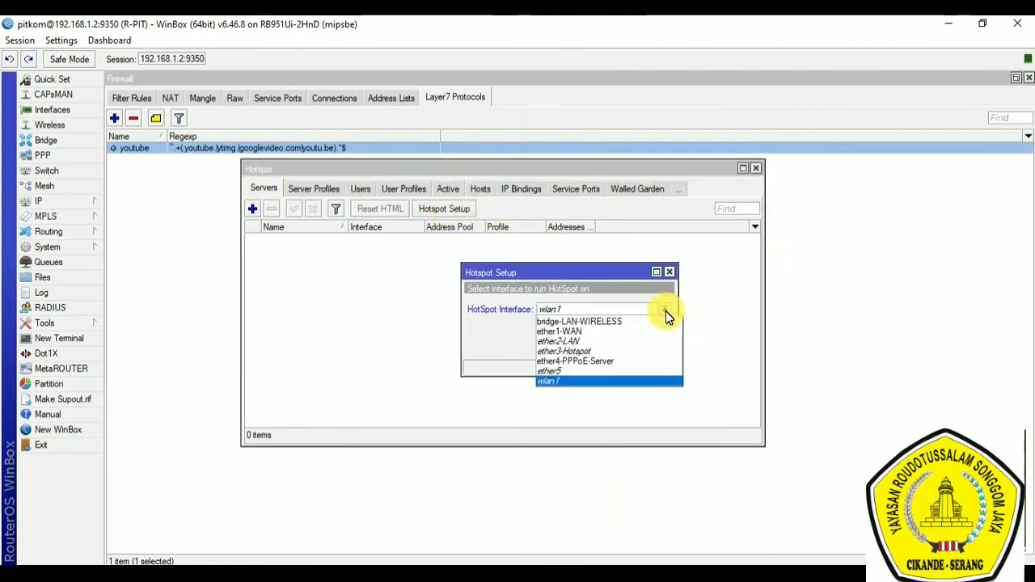
click(576, 341)
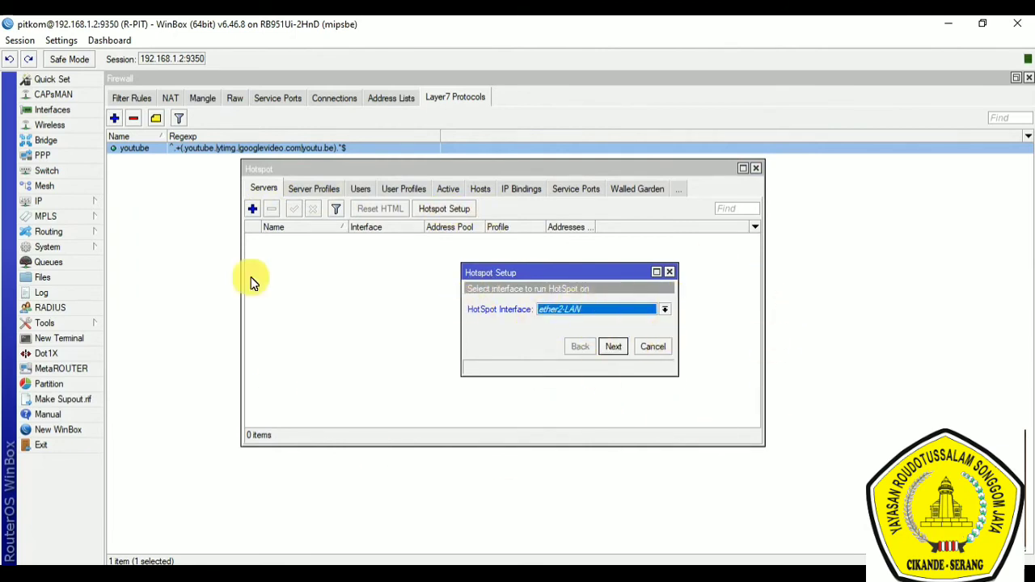
click(670, 272)
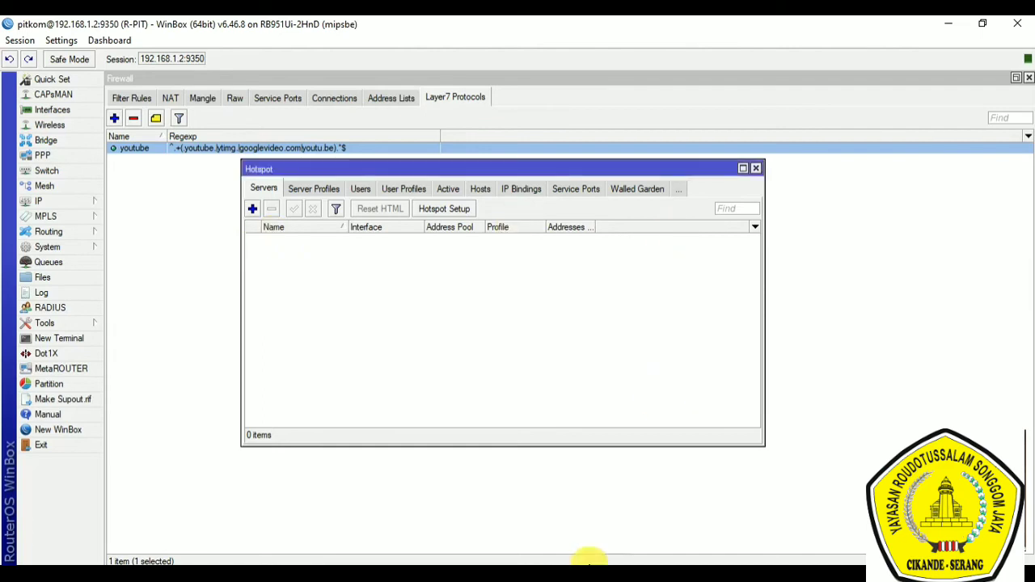
Step: Switch to the Notepad notes, append "(PPPoE, VPN)" to the Tunneling item, and highlight the added terms
click(590, 574)
drag(358, 356, 483, 355)
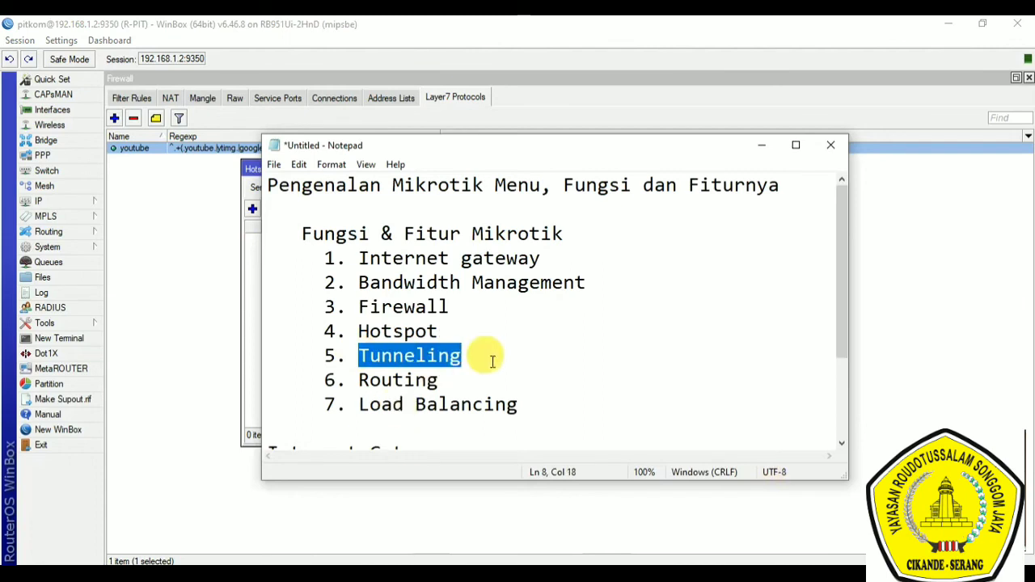
click(498, 359)
scroll(616, 352, down, 2)
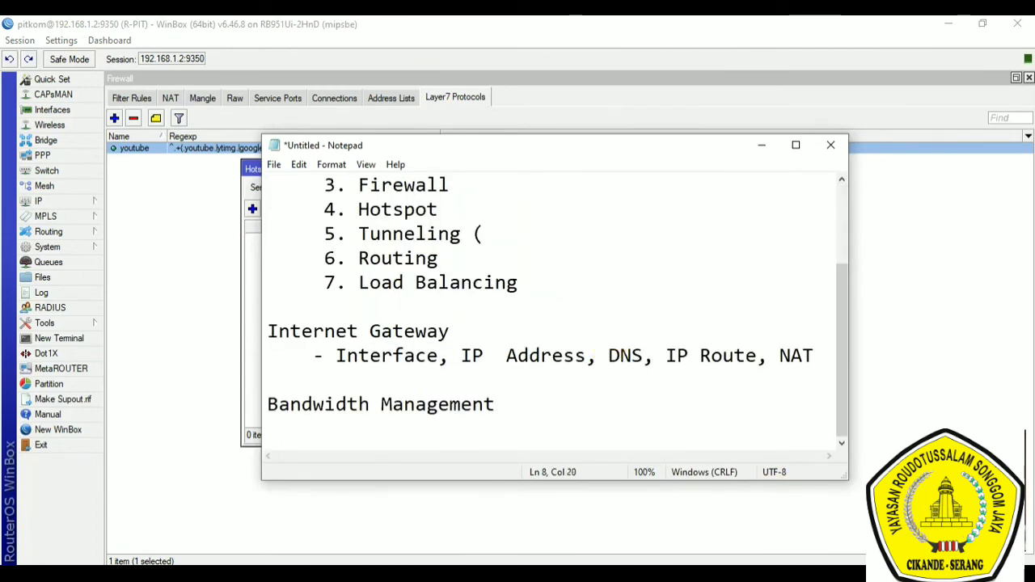
text((PPPoE, VPN)
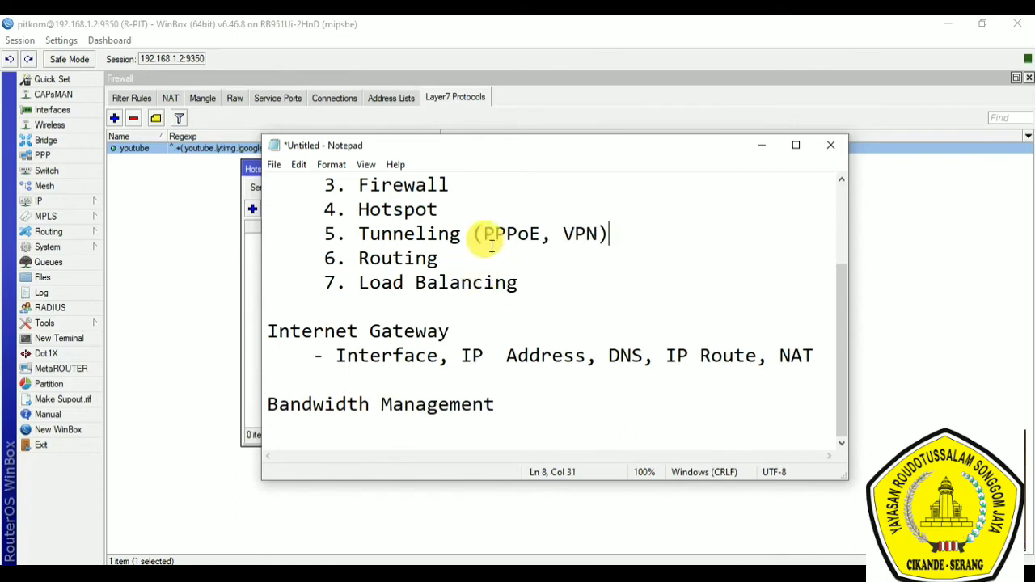
drag(484, 235, 587, 239)
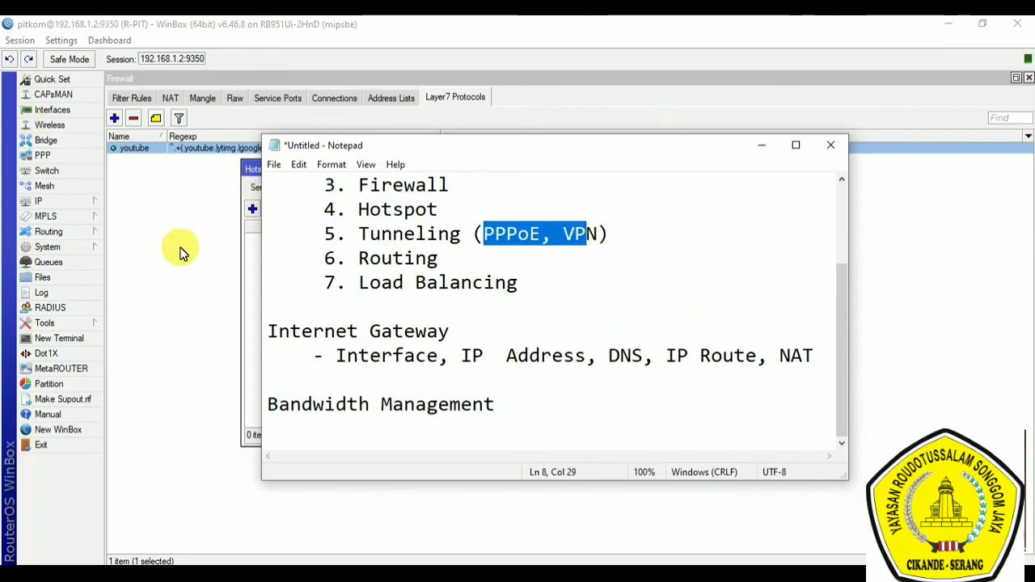
Step: Switch back to WinBox, inspect a new PPPoE service's interface choices without saving it, and view the PPP interface list before closing the window
click(48, 152)
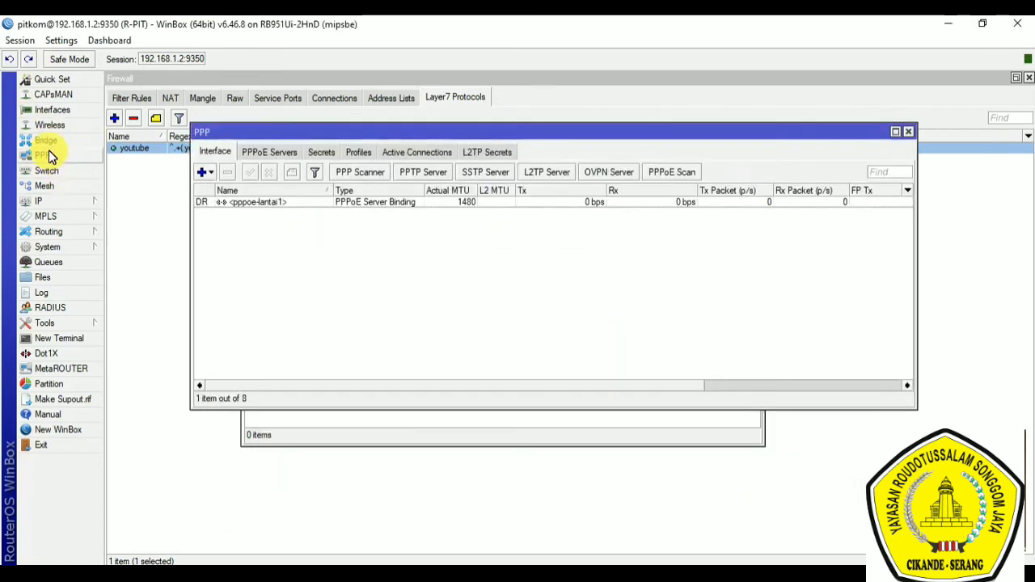
click(288, 153)
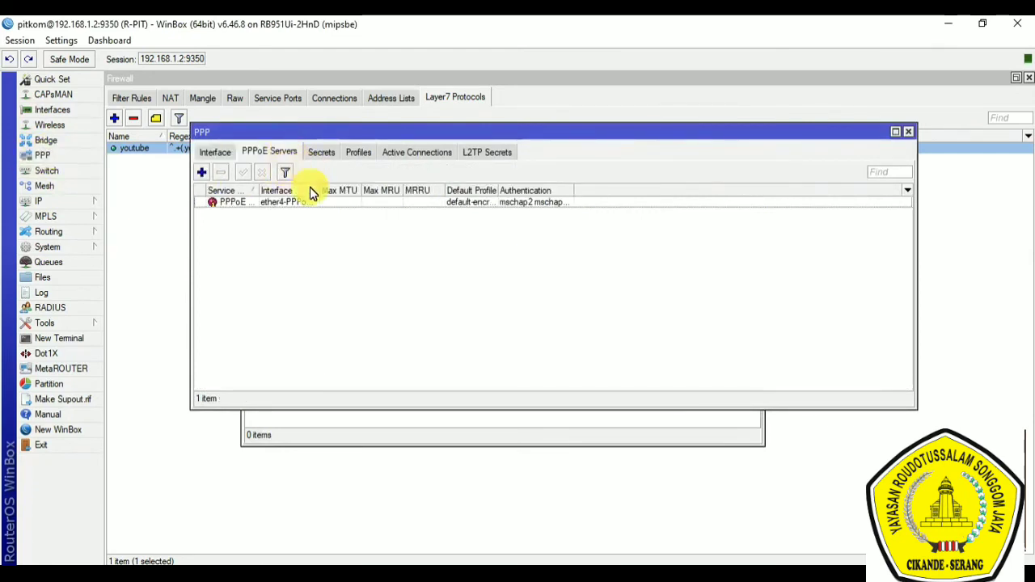
click(202, 173)
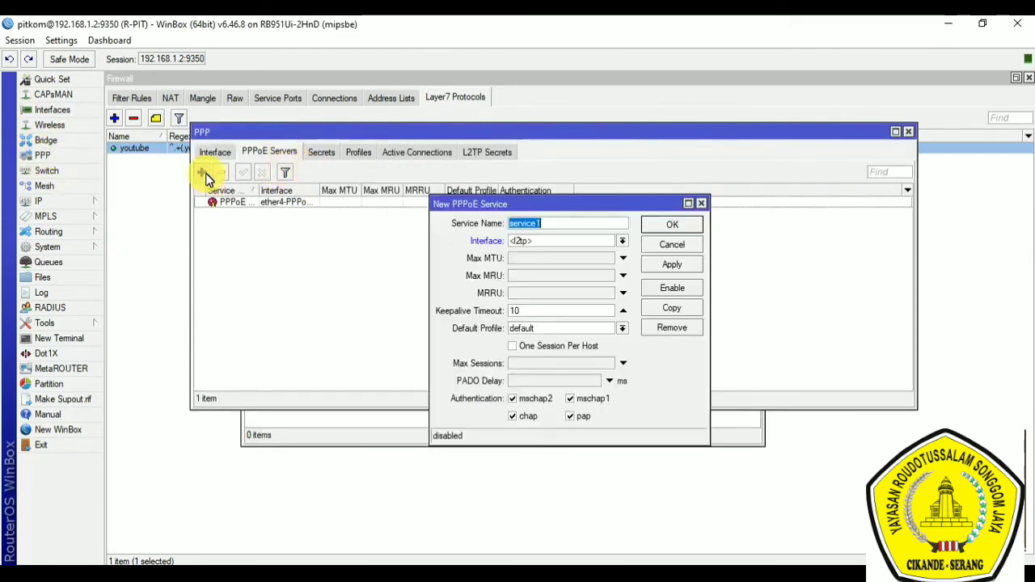
click(625, 242)
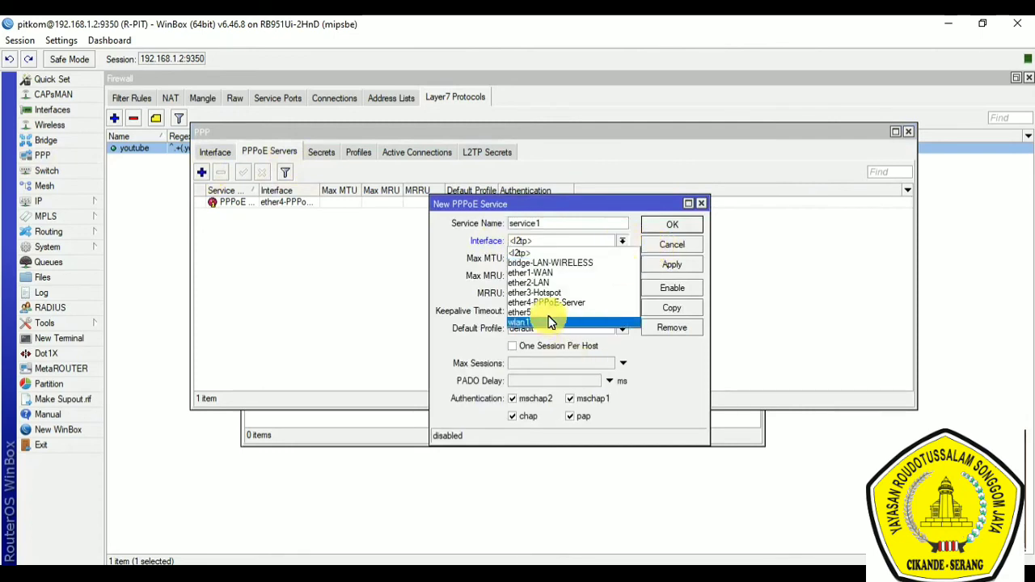
click(445, 254)
drag(599, 227, 487, 213)
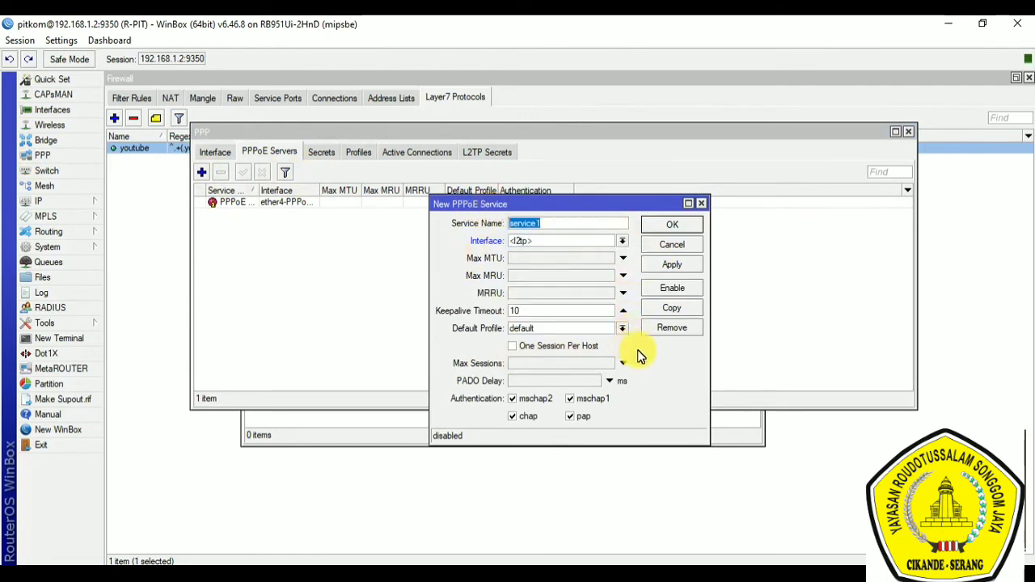
click(620, 241)
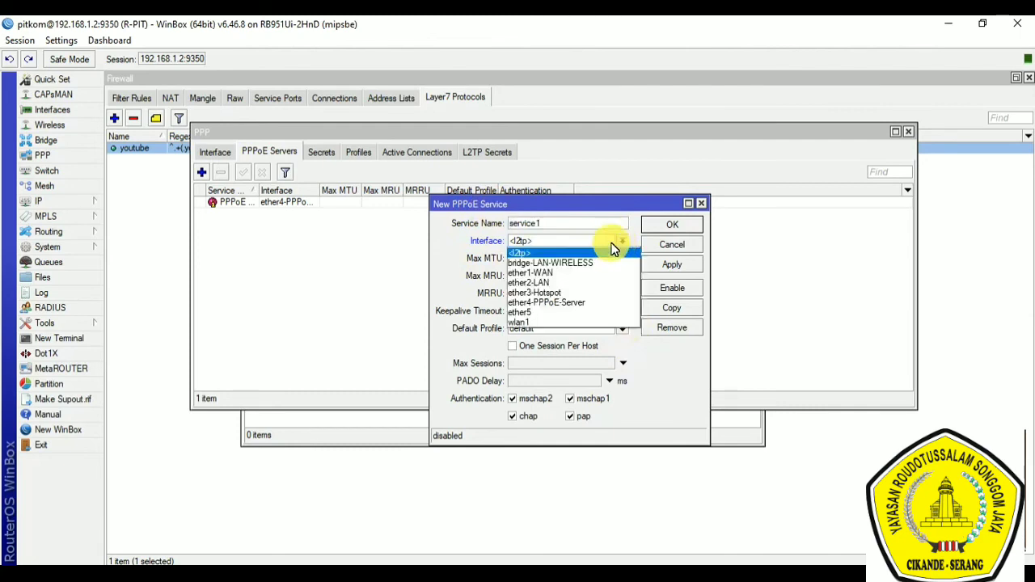
click(676, 252)
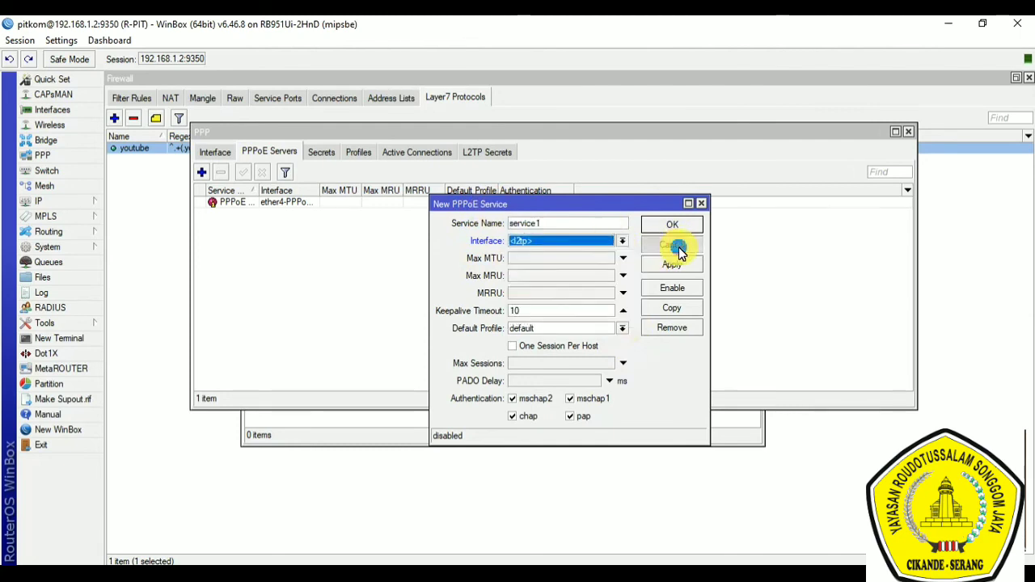
click(678, 247)
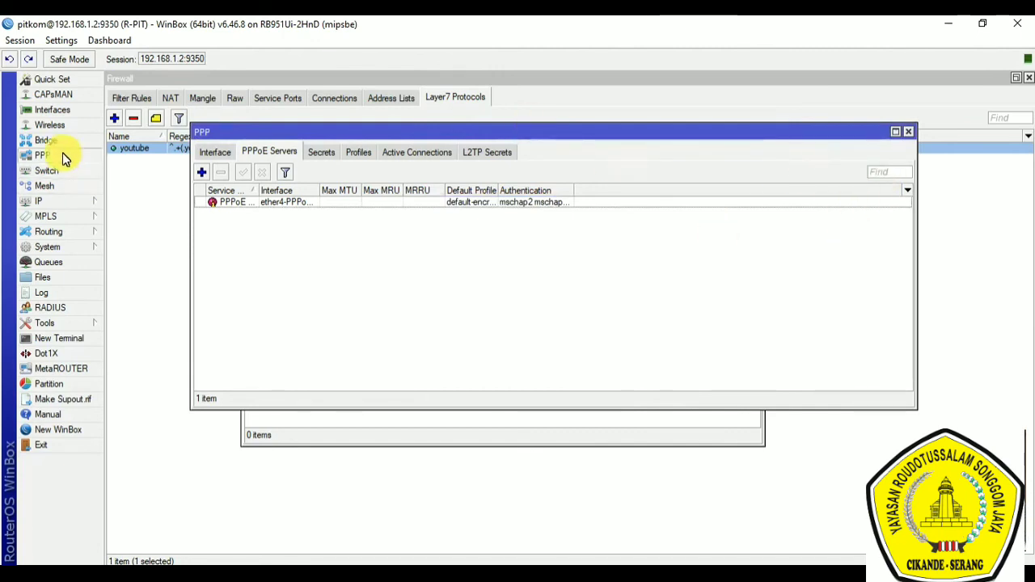
click(214, 152)
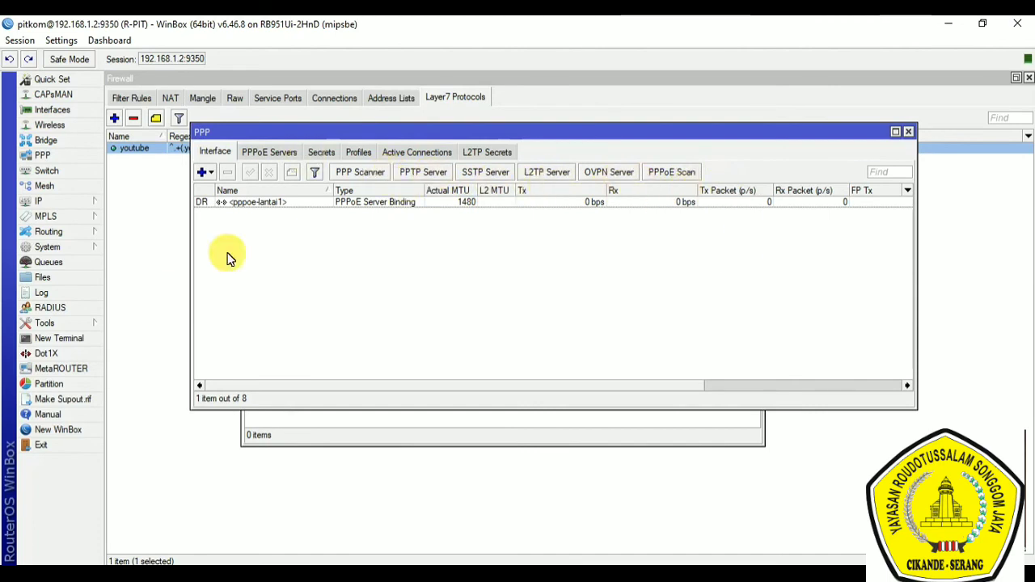
click(910, 131)
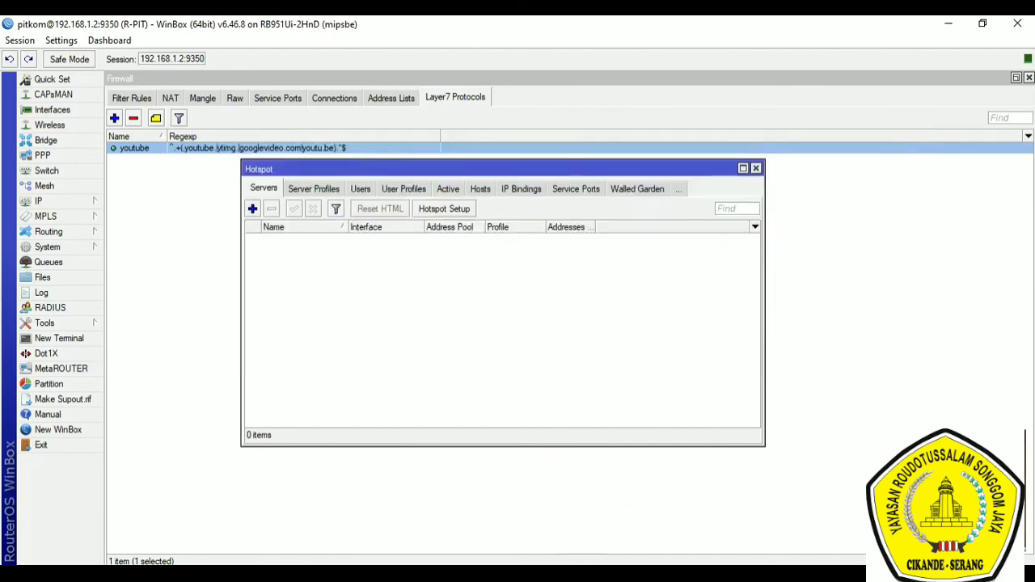
Step: Highlight the Routing item in the Notepad notes, and switch back to WinBox to show the IP route list
click(499, 575)
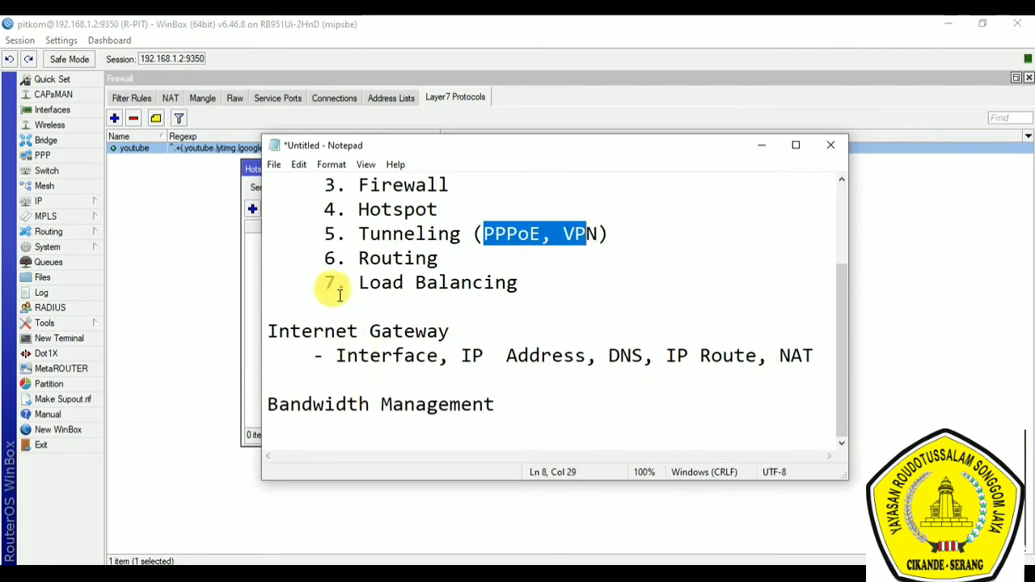
drag(366, 267, 441, 259)
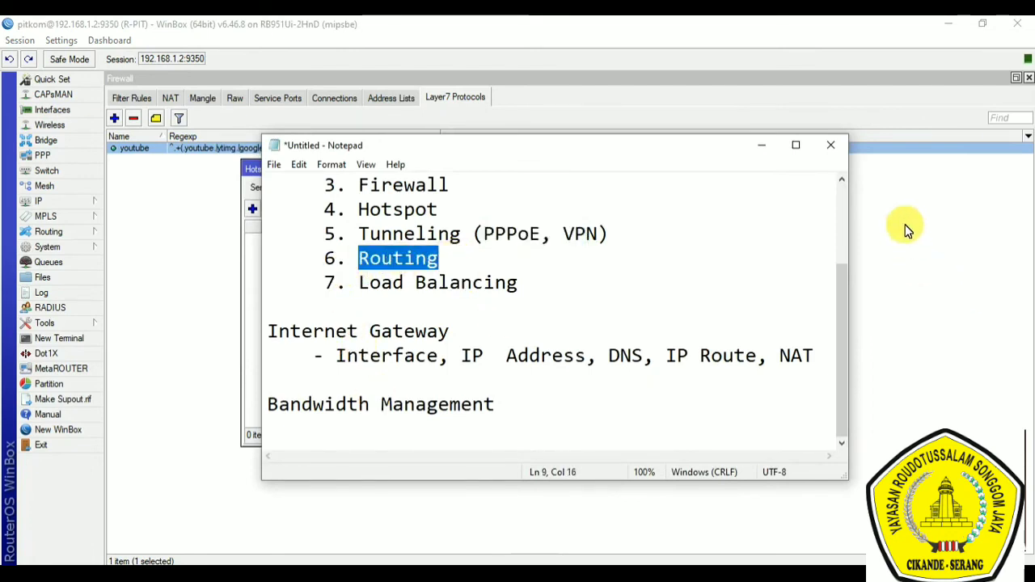
click(37, 203)
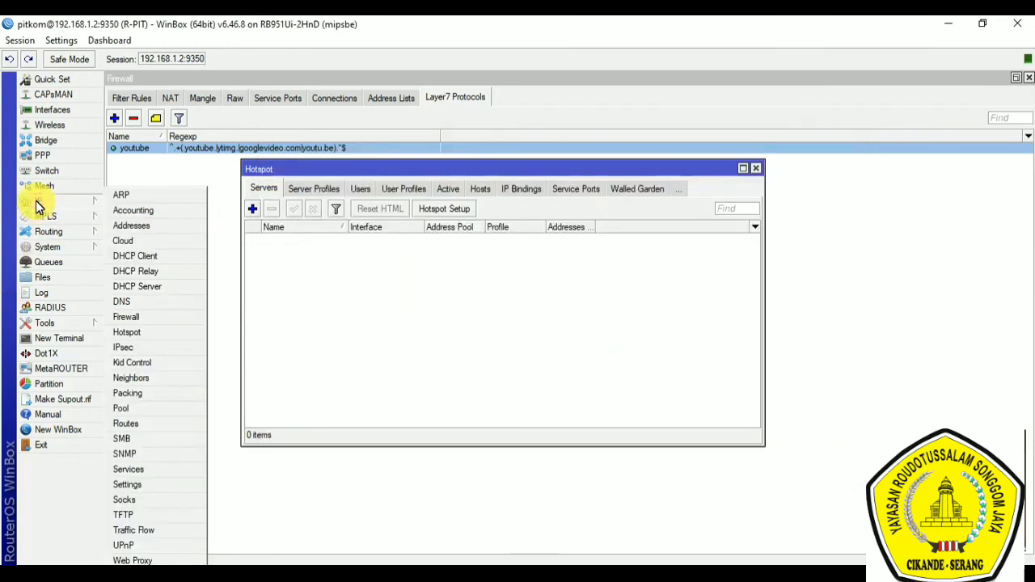
click(137, 424)
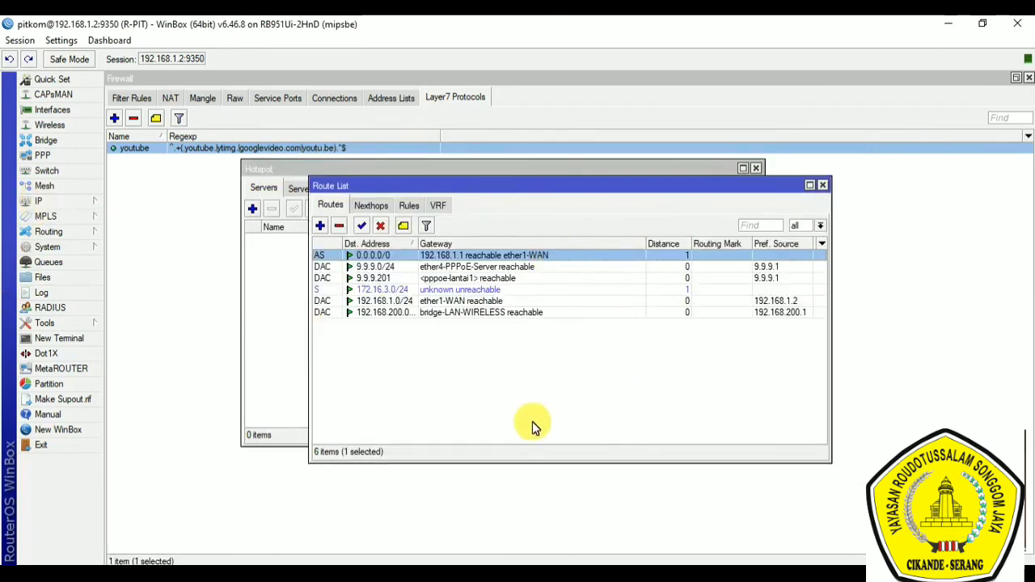
Step: Start a new route and set its destination address to 192.168.20.0/24
click(321, 227)
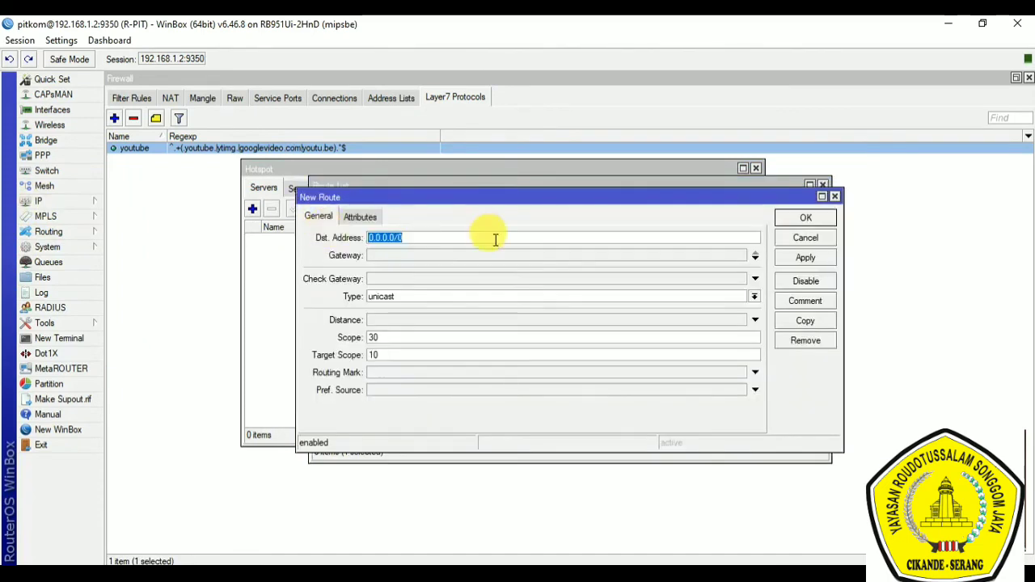
drag(424, 238, 356, 235)
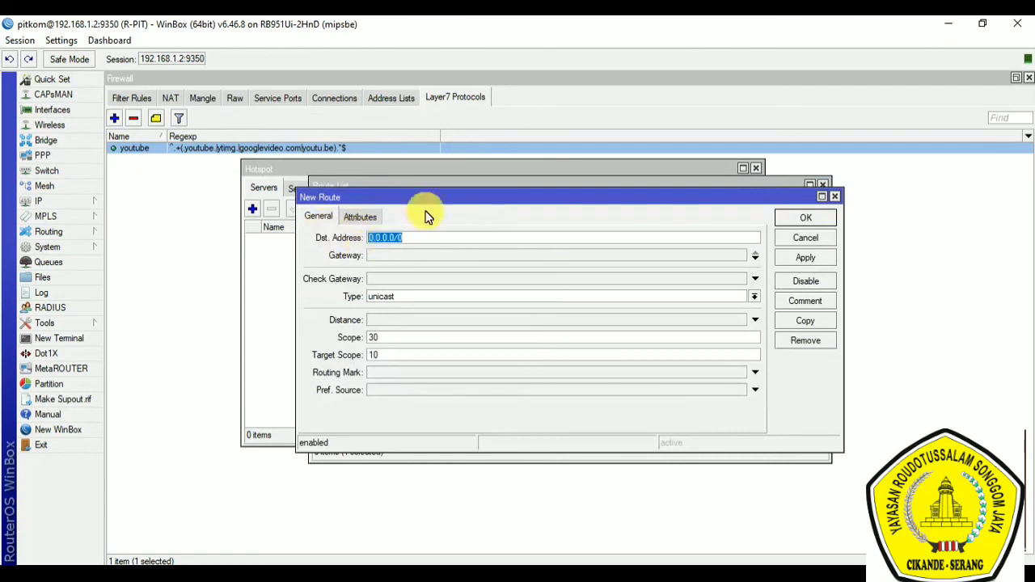
click(393, 256)
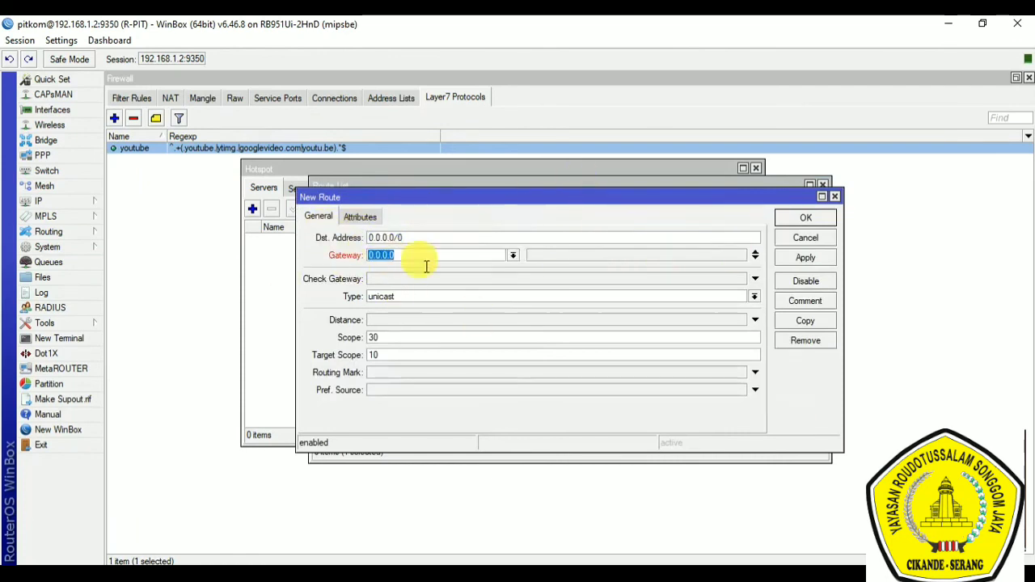
drag(412, 239, 342, 227)
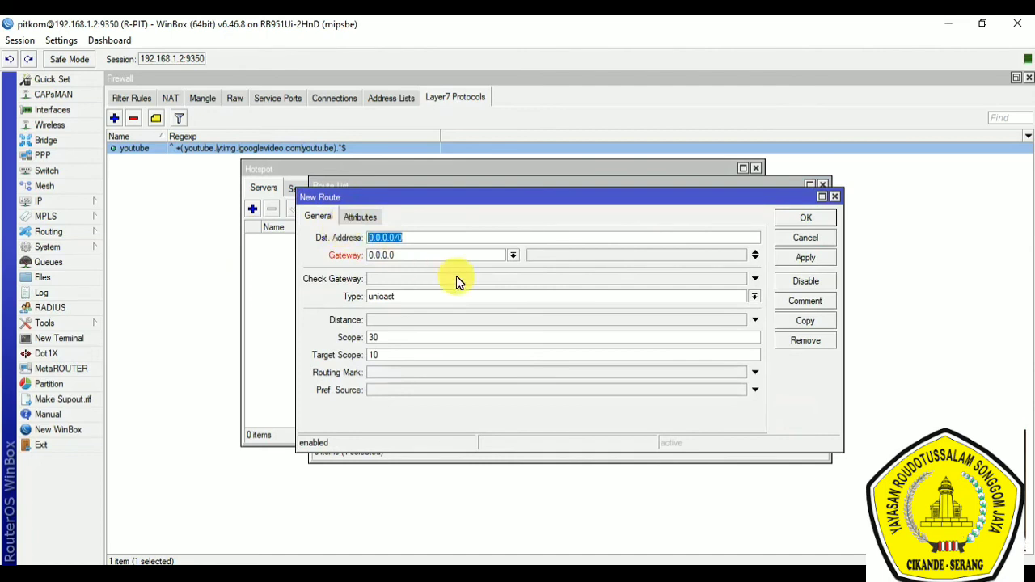
text(192.16)
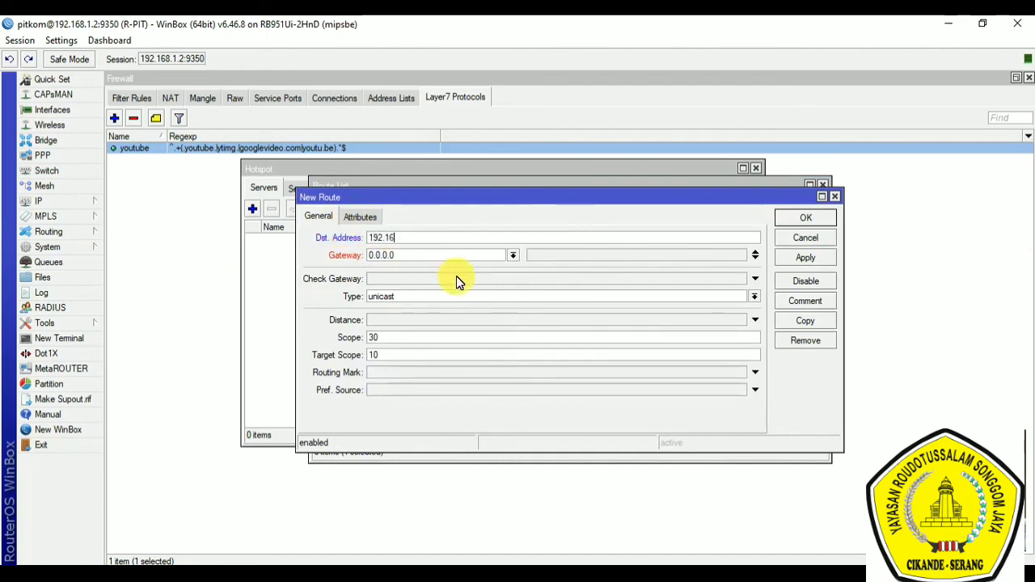
text(8.20.0/24)
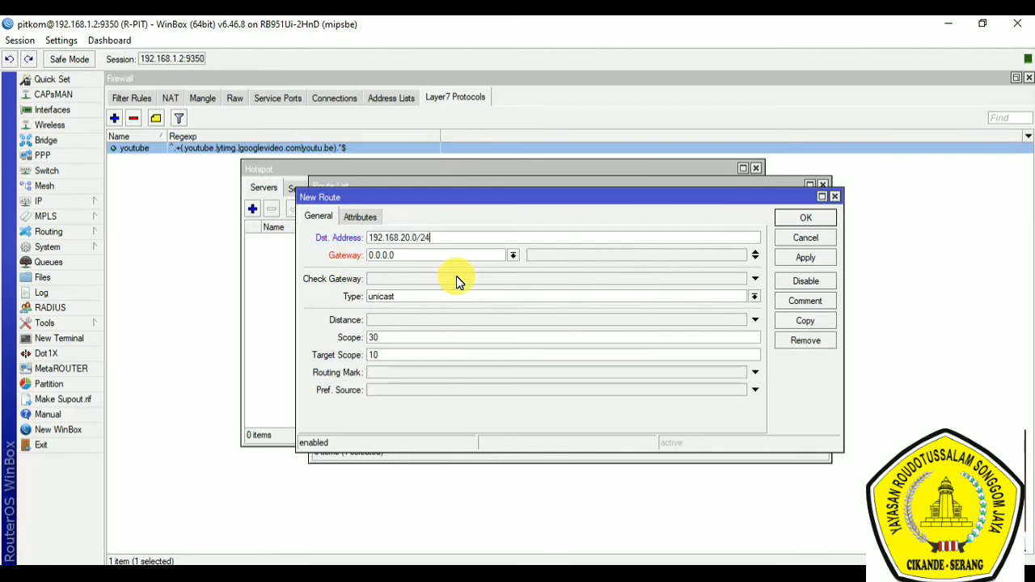
Step: Set the new route's gateway to 10.10.10.1, and cancel the route without saving it
drag(438, 258, 341, 255)
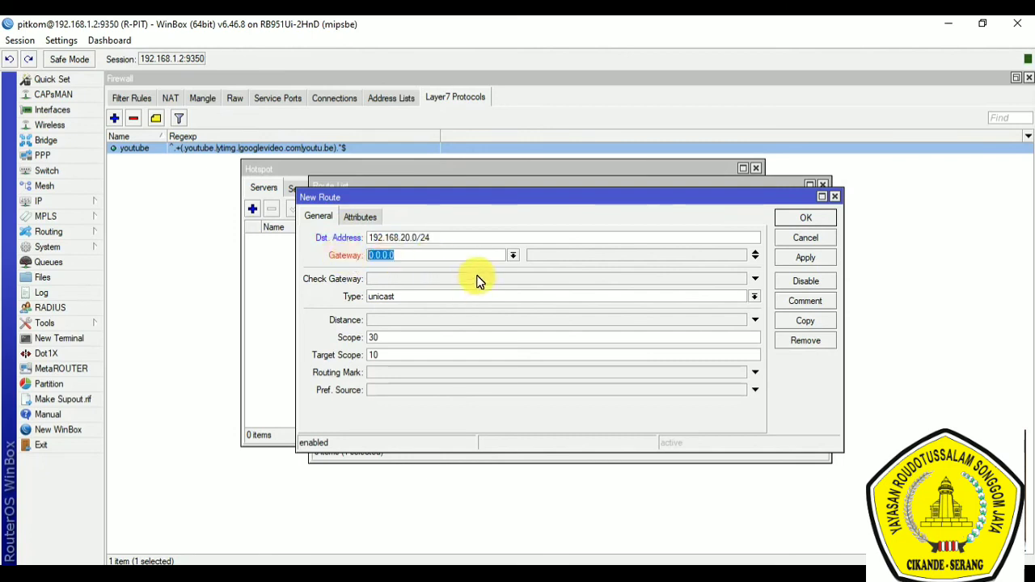
text(.)
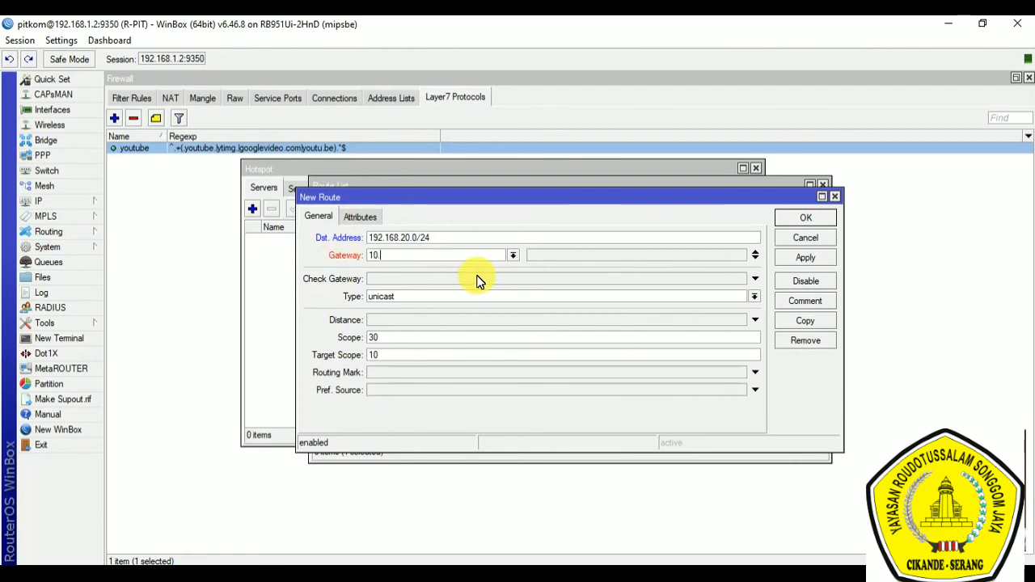
text(10.10.1)
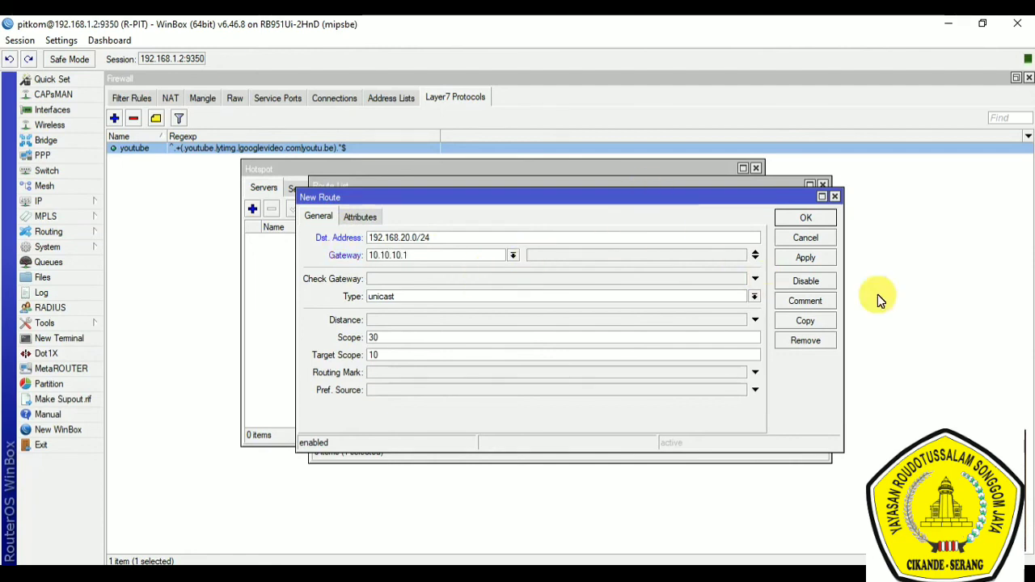
click(815, 224)
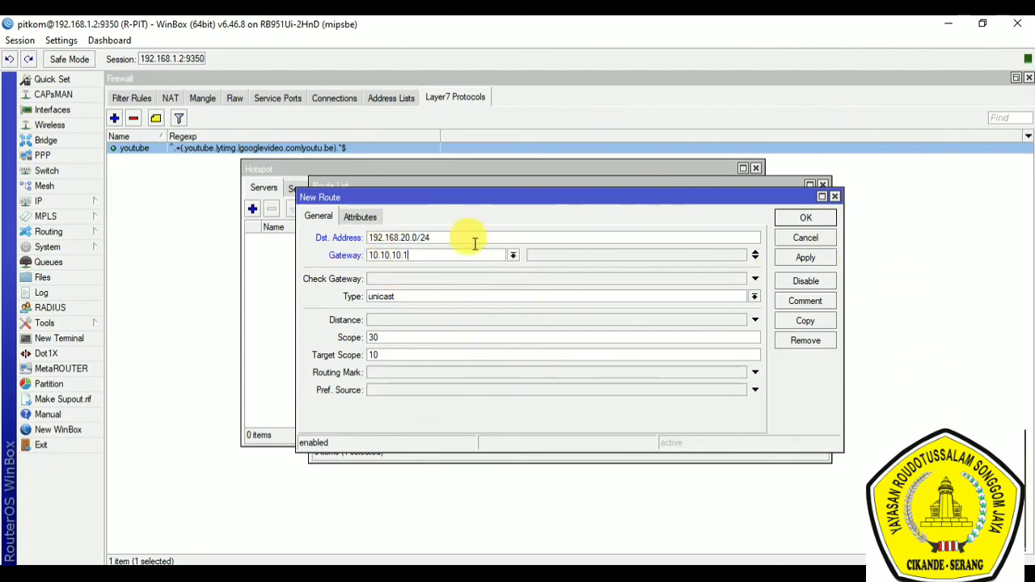
click(309, 226)
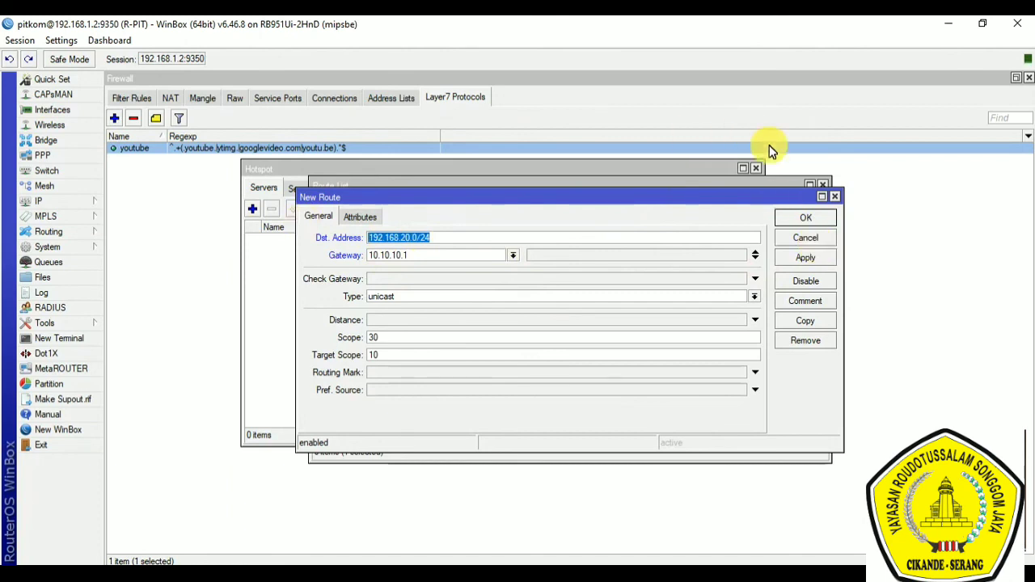
click(807, 238)
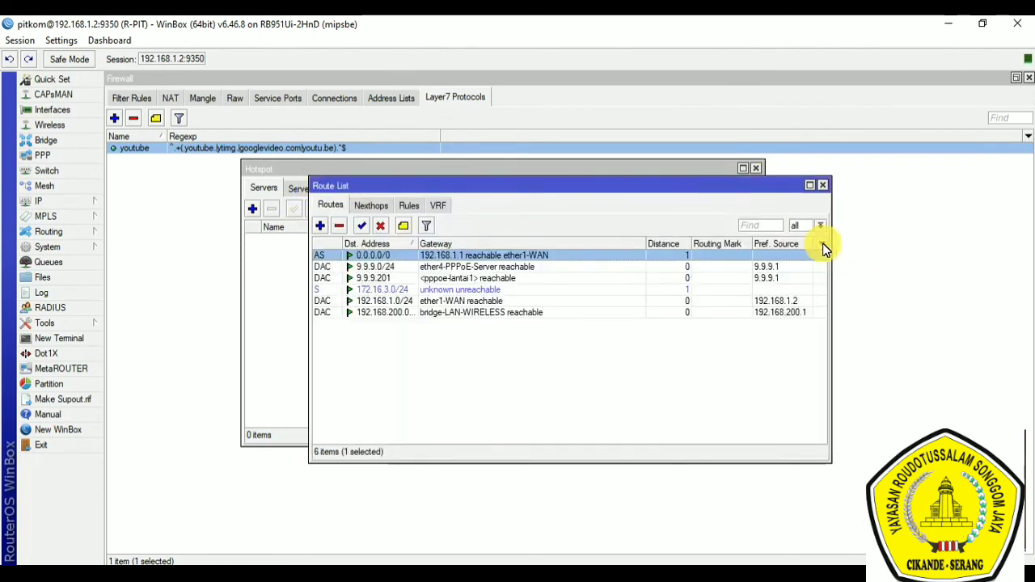
Step: Show the available routing protocol options, such as BGP, OSPF and RIP
click(73, 233)
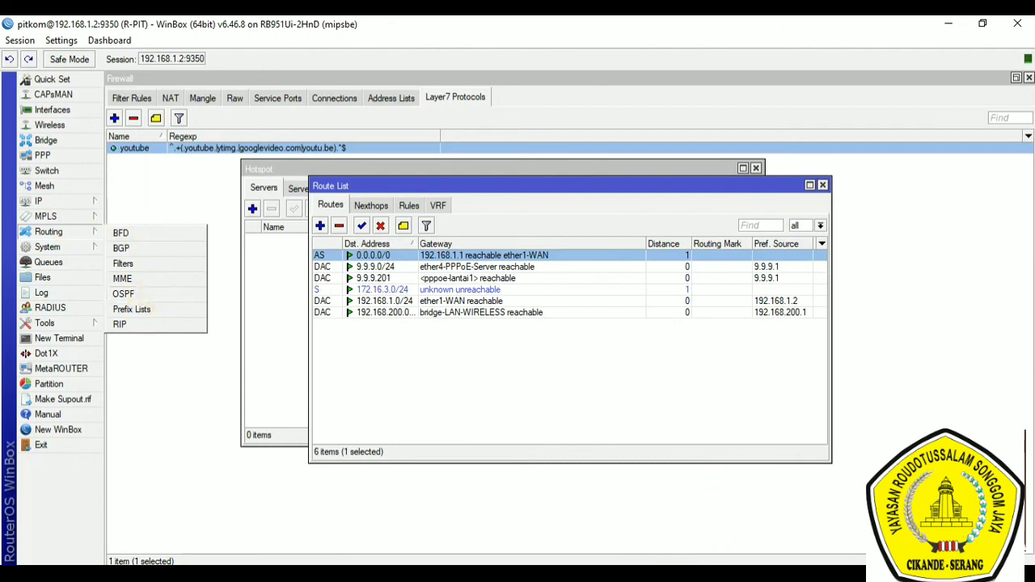
Step: Switch to the Notepad notes and highlight the Load Balancing item in the function list
key(alt+Tab)
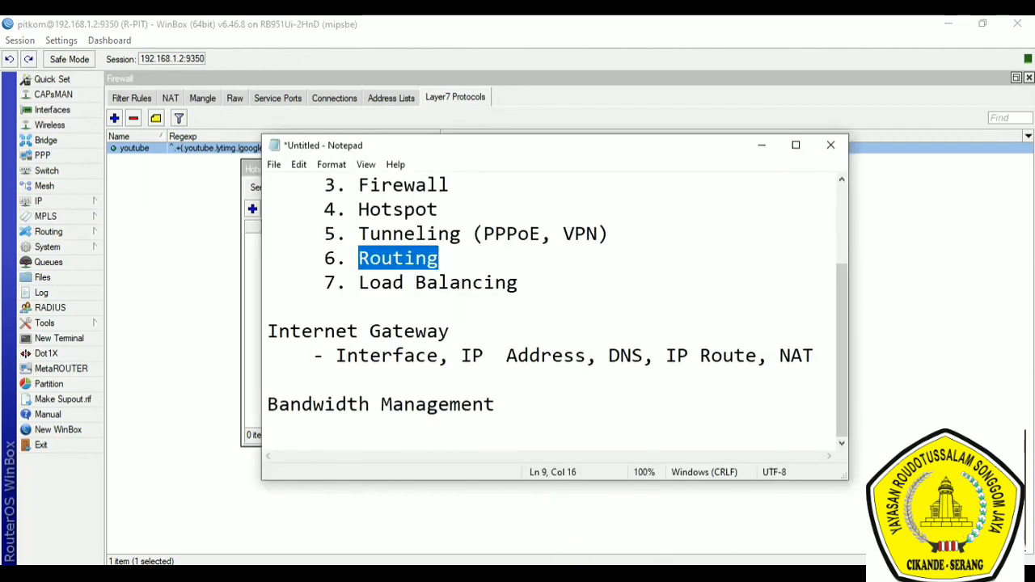
drag(355, 283, 544, 285)
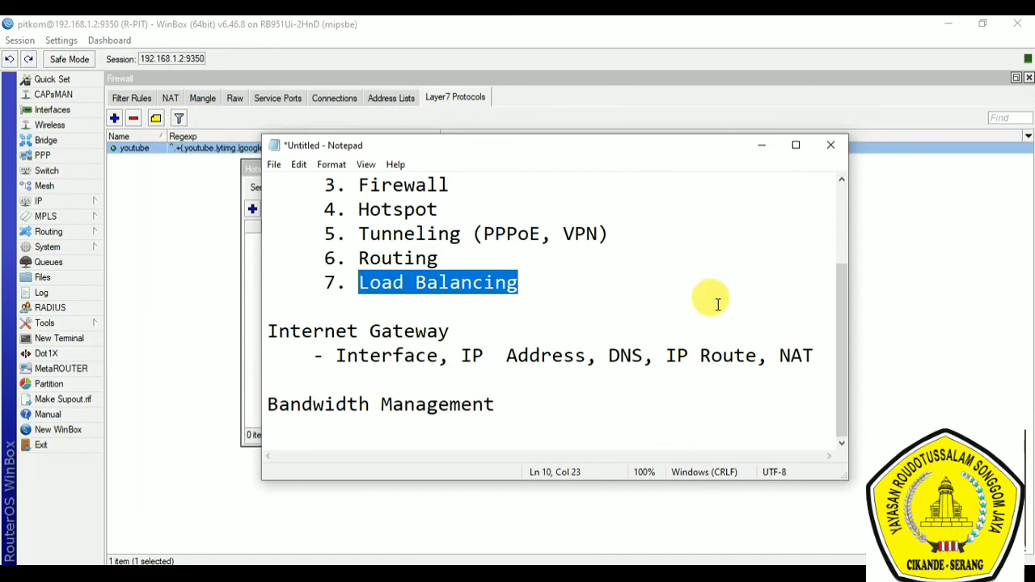
click(529, 295)
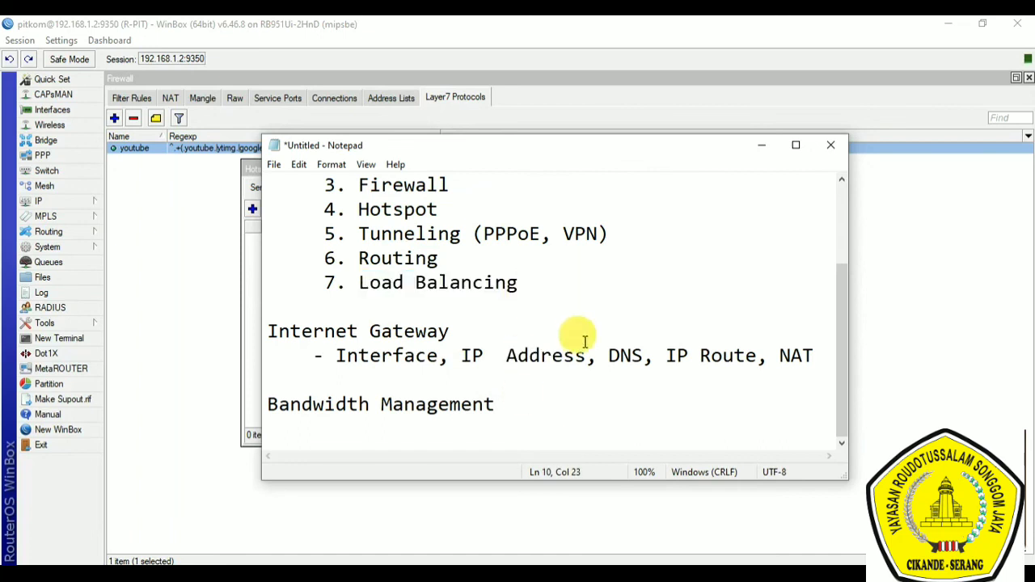
Step: Switch back to WinBox and show the IP route list and the firewall's Mangle rules
click(48, 202)
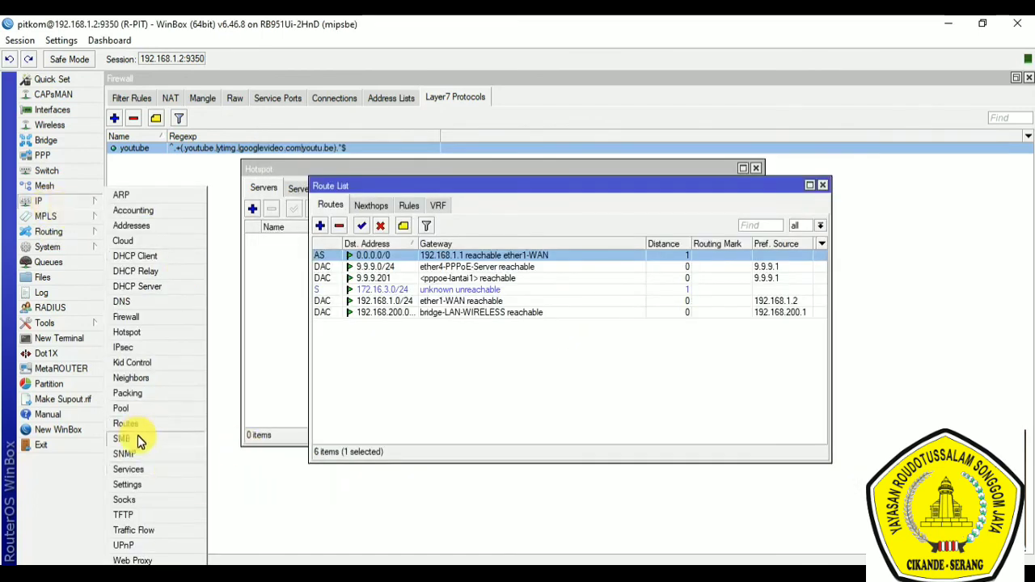
click(130, 424)
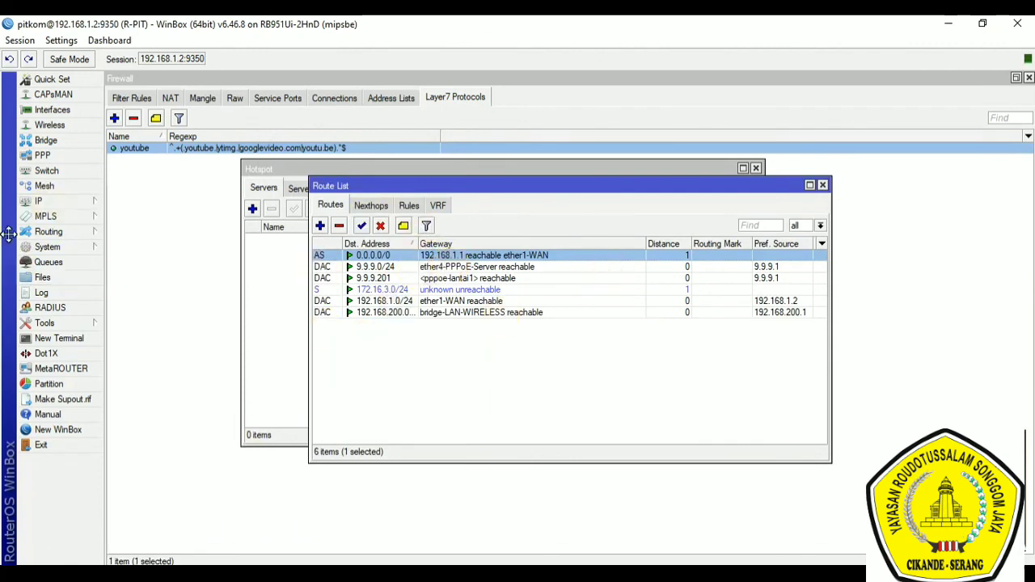
click(81, 202)
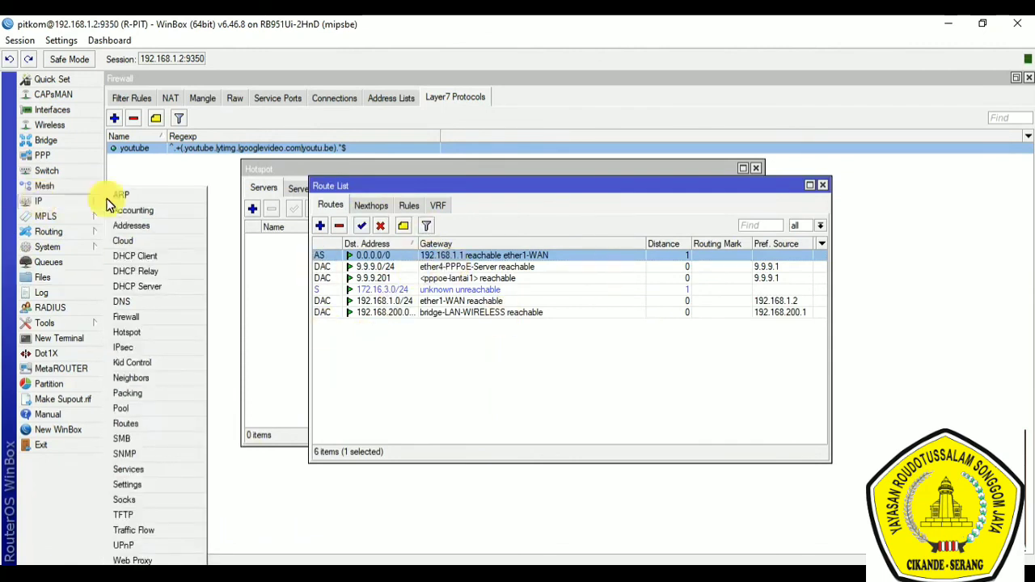
click(138, 319)
click(209, 98)
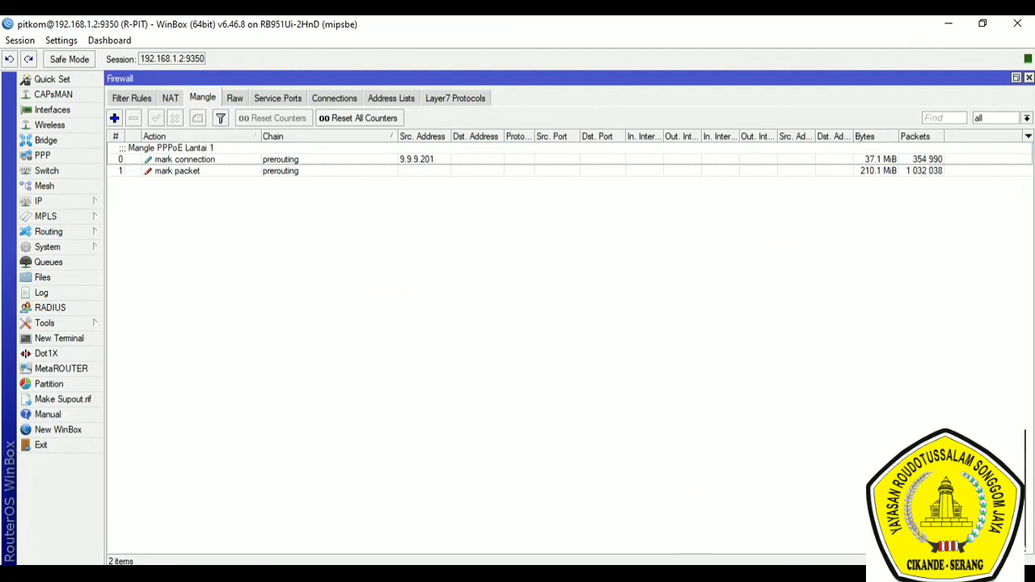
Step: Return to the Notepad notes and highlight the seven listed functions, from Internet gateway to Load Balancing
click(586, 573)
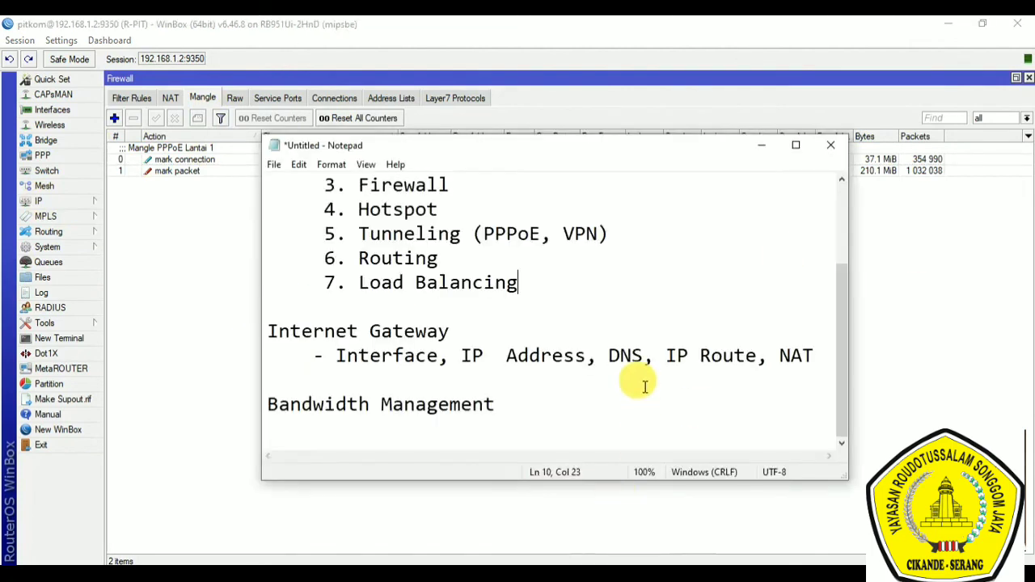
scroll(640, 385, up, 2)
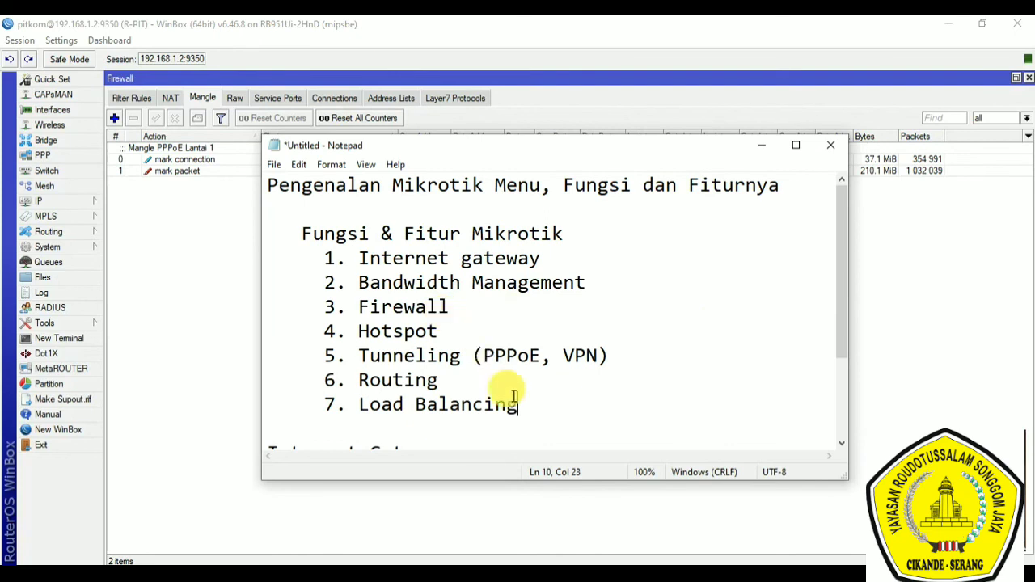
drag(515, 397, 317, 269)
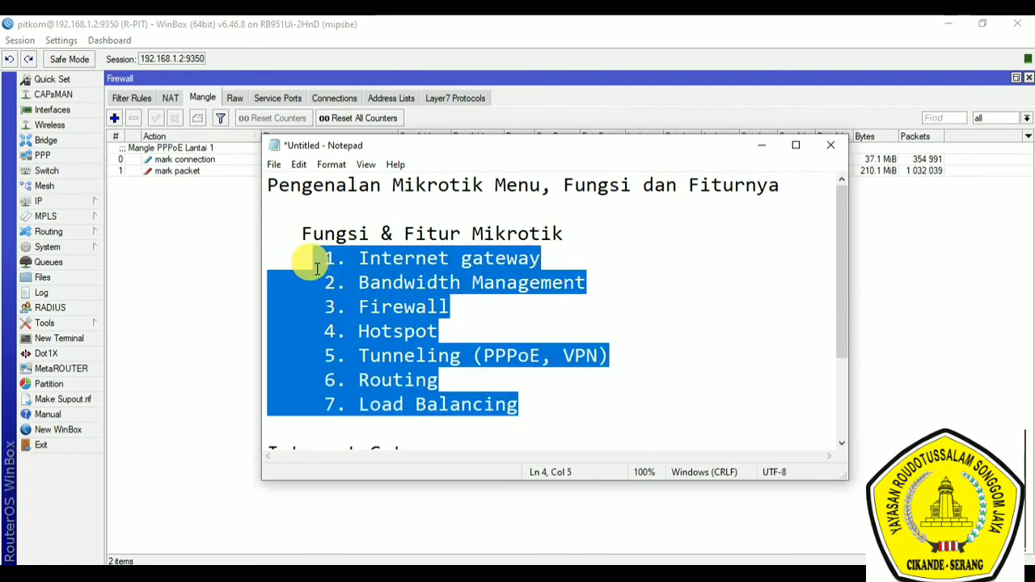
click(677, 317)
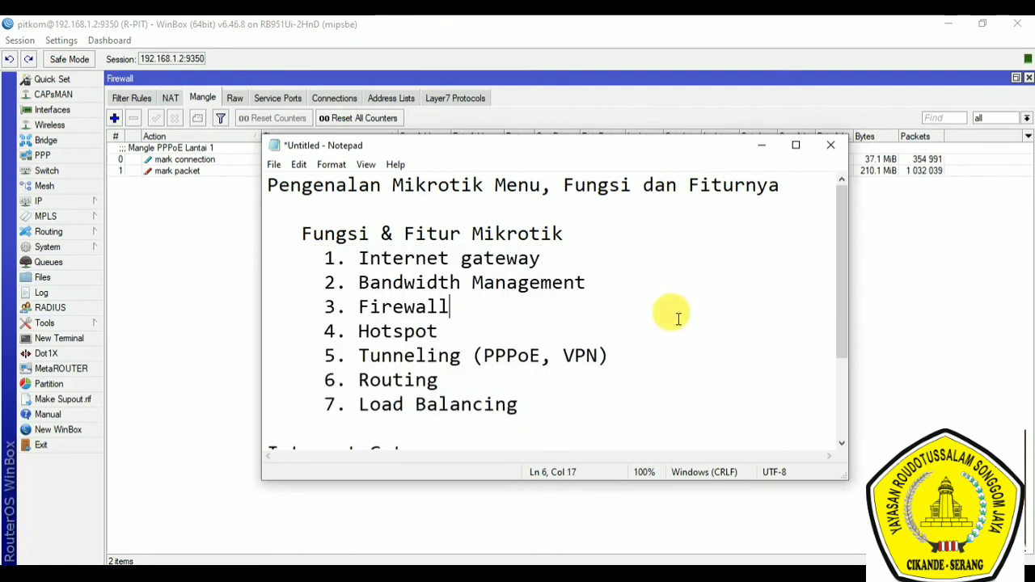